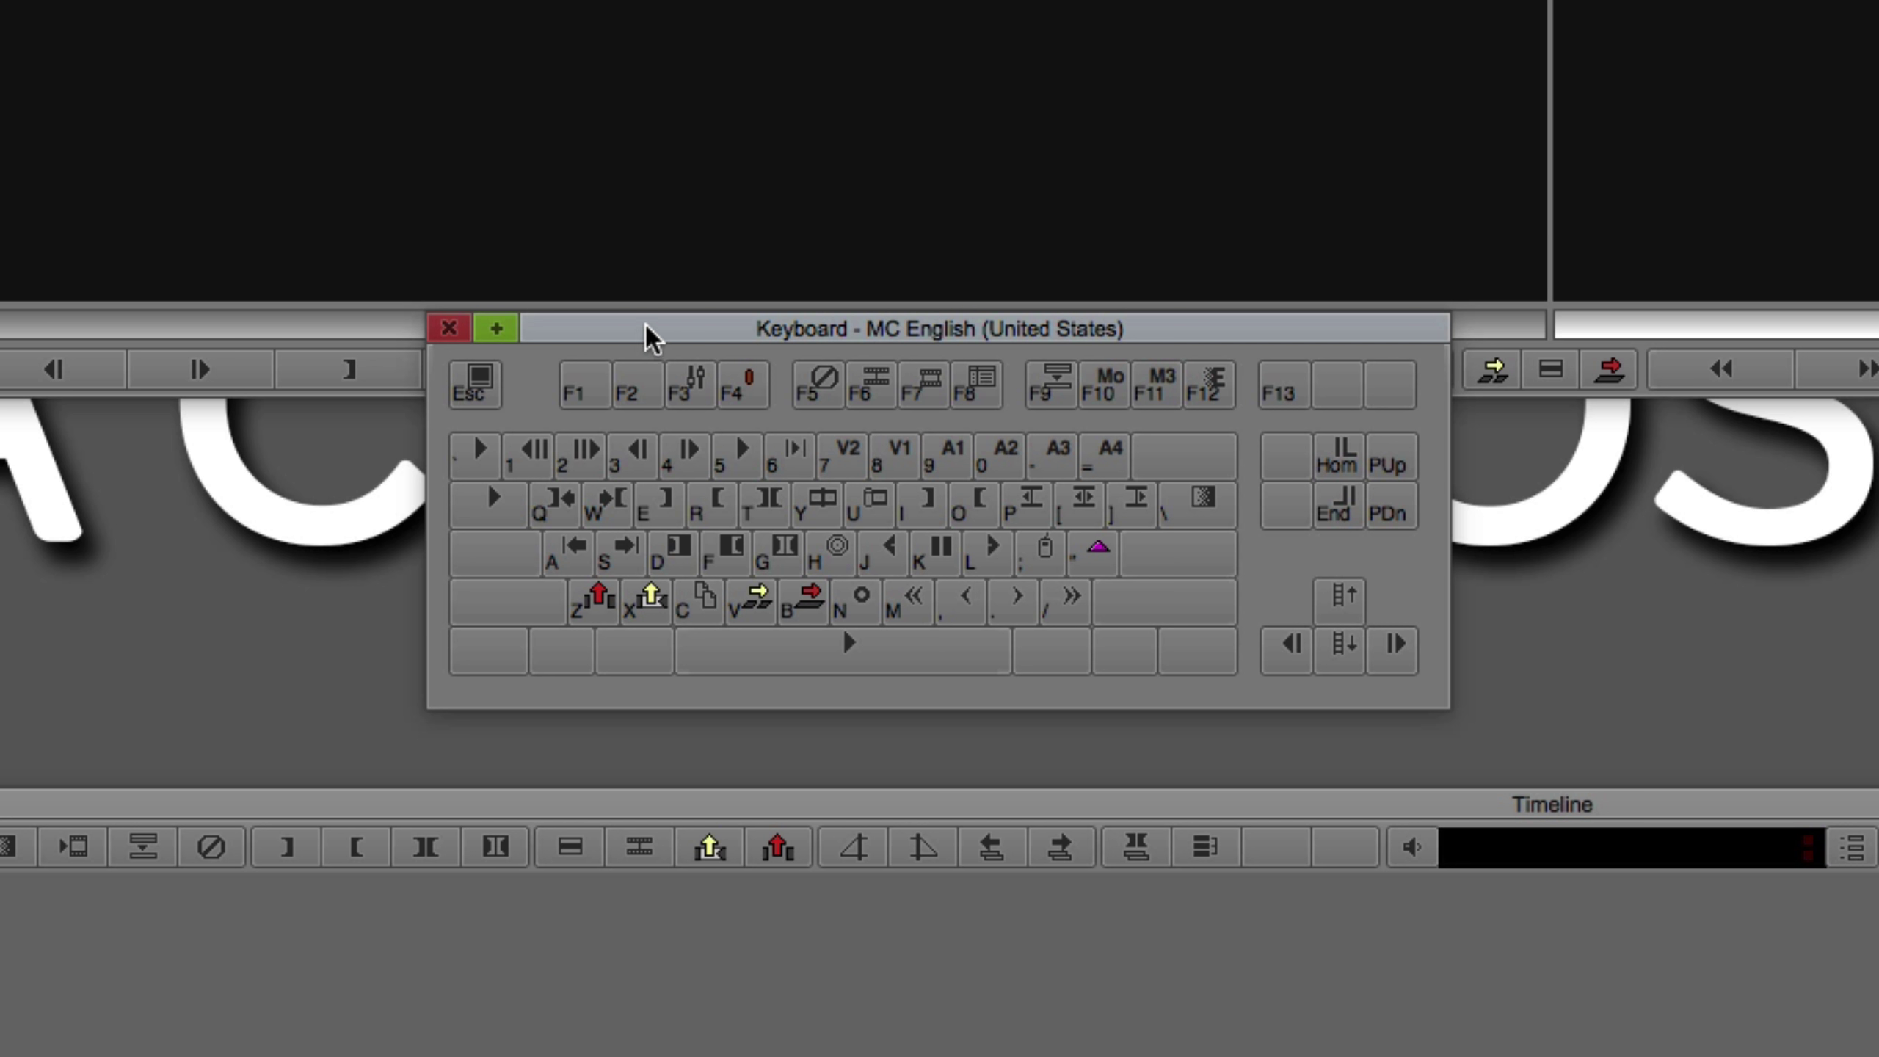
Examine the default and Shift-layer assignments in the keyboard layout window and move that window between the Composer and the Timeline
left_click_drag(641, 328, 468, 339)
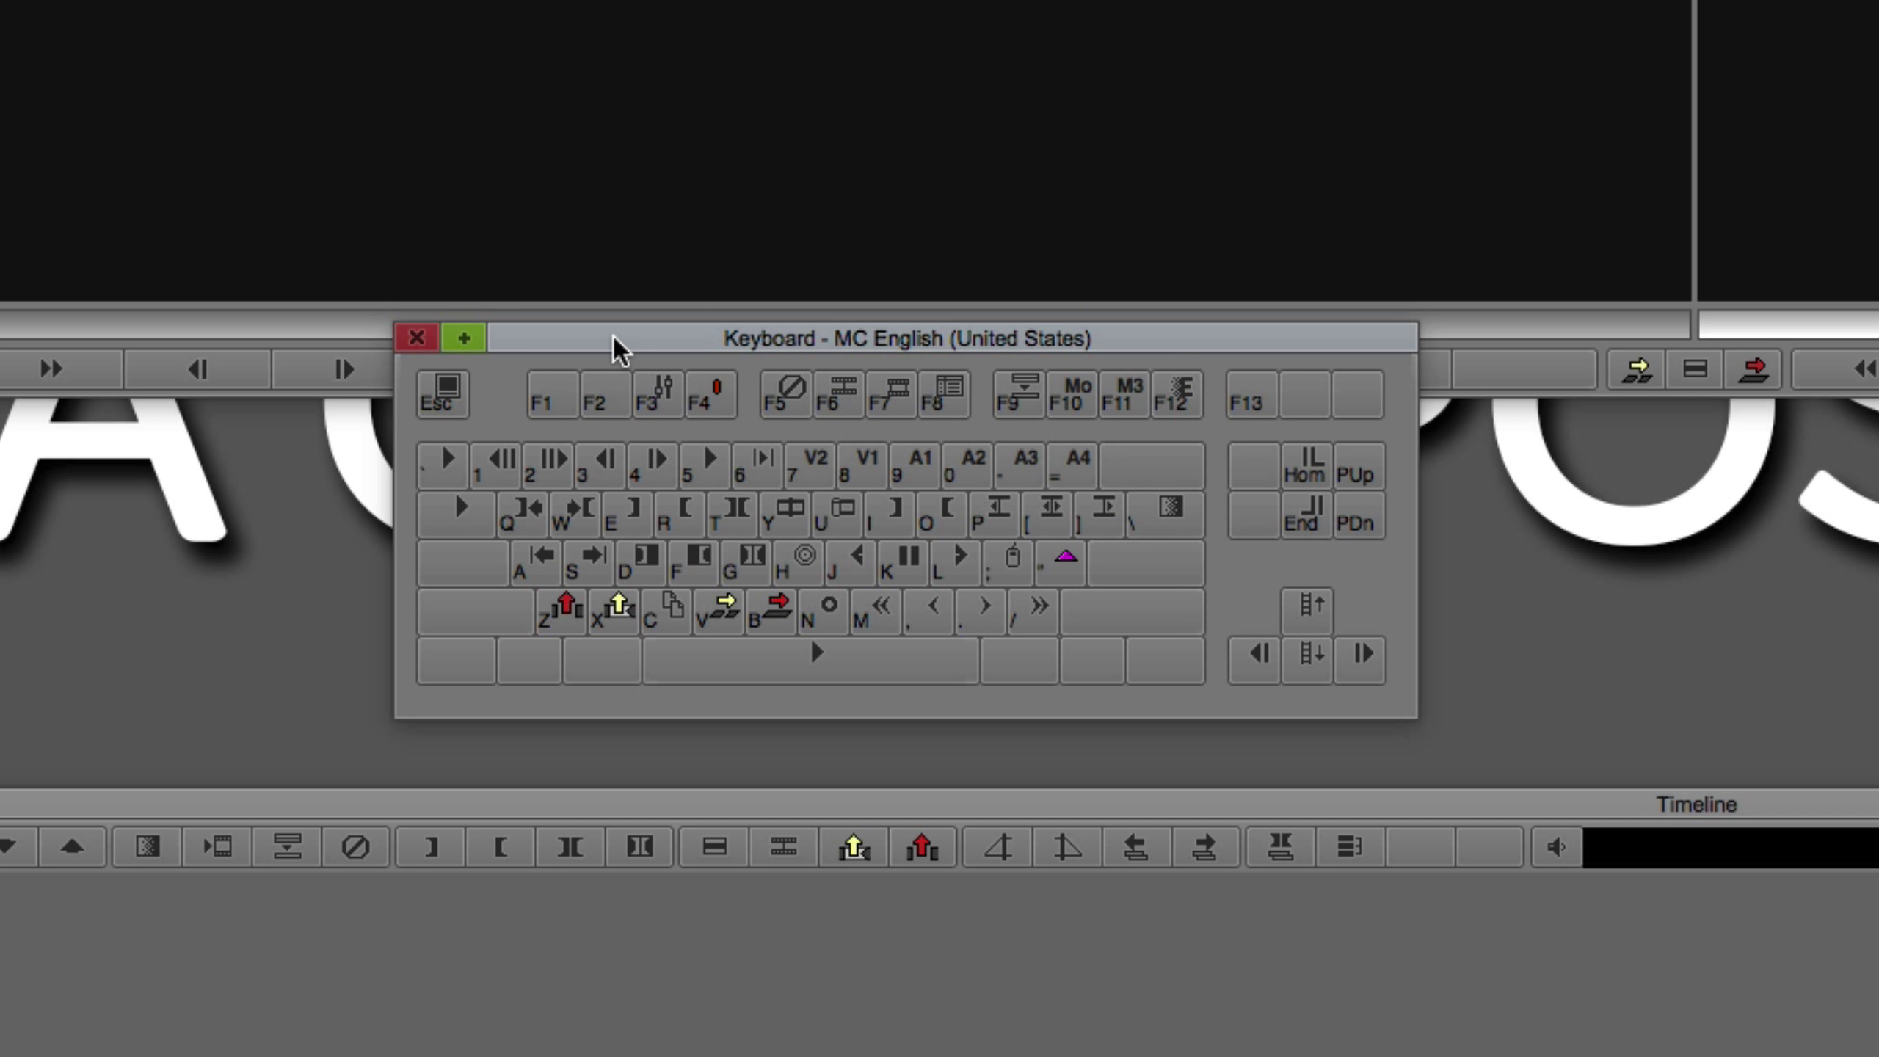
key("shift")
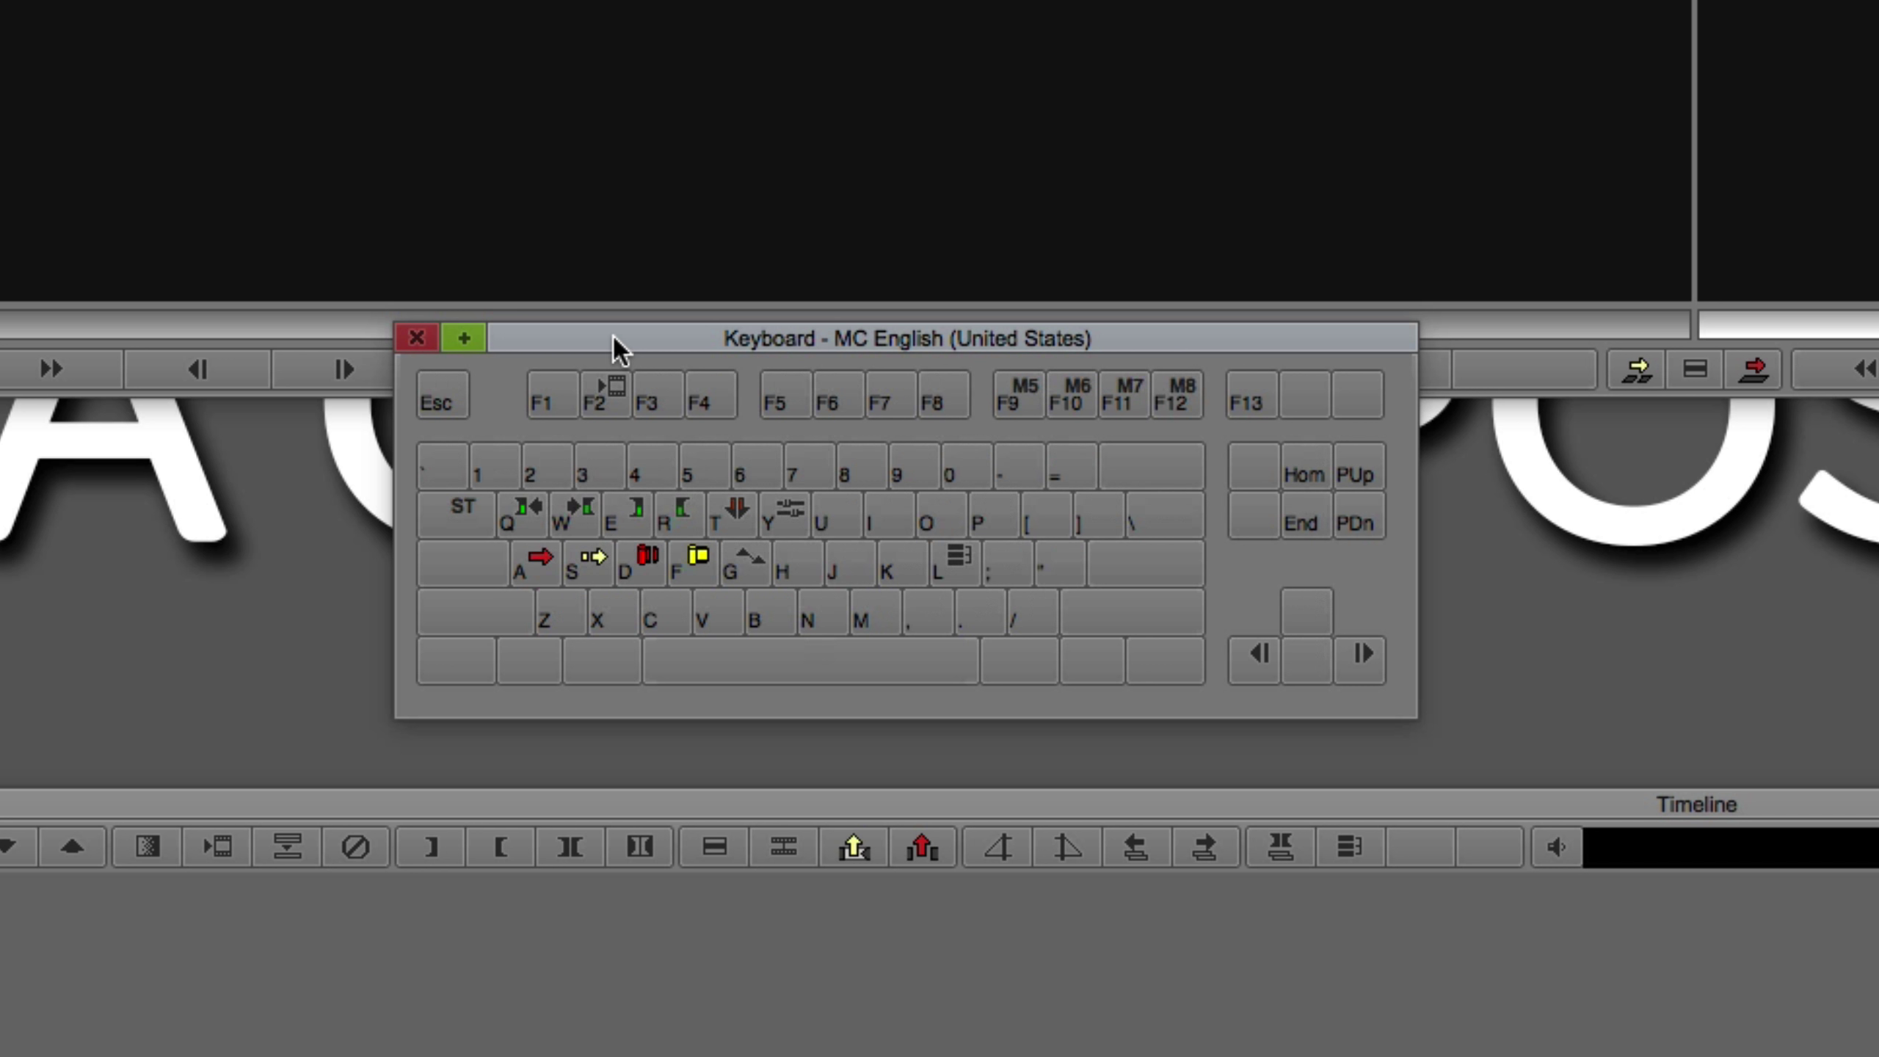
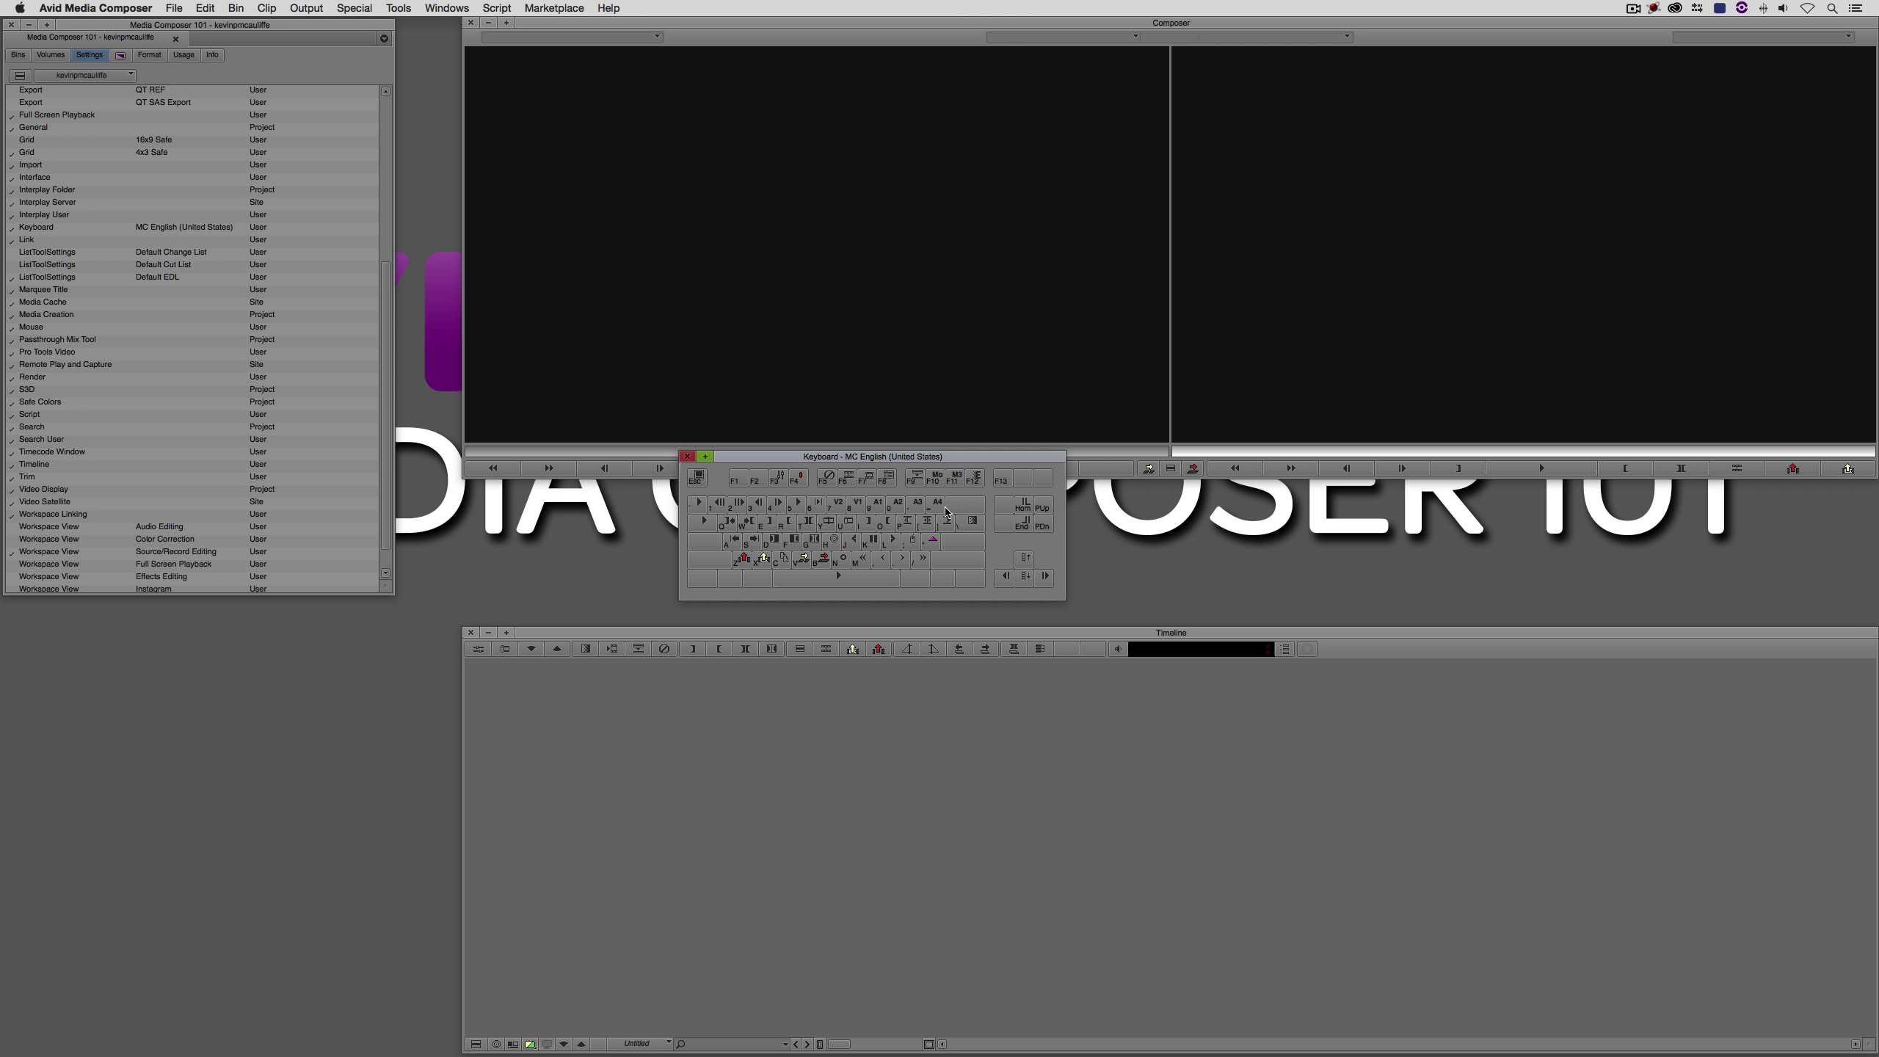
left_click_drag(843, 457, 718, 496)
left_click(1072, 473)
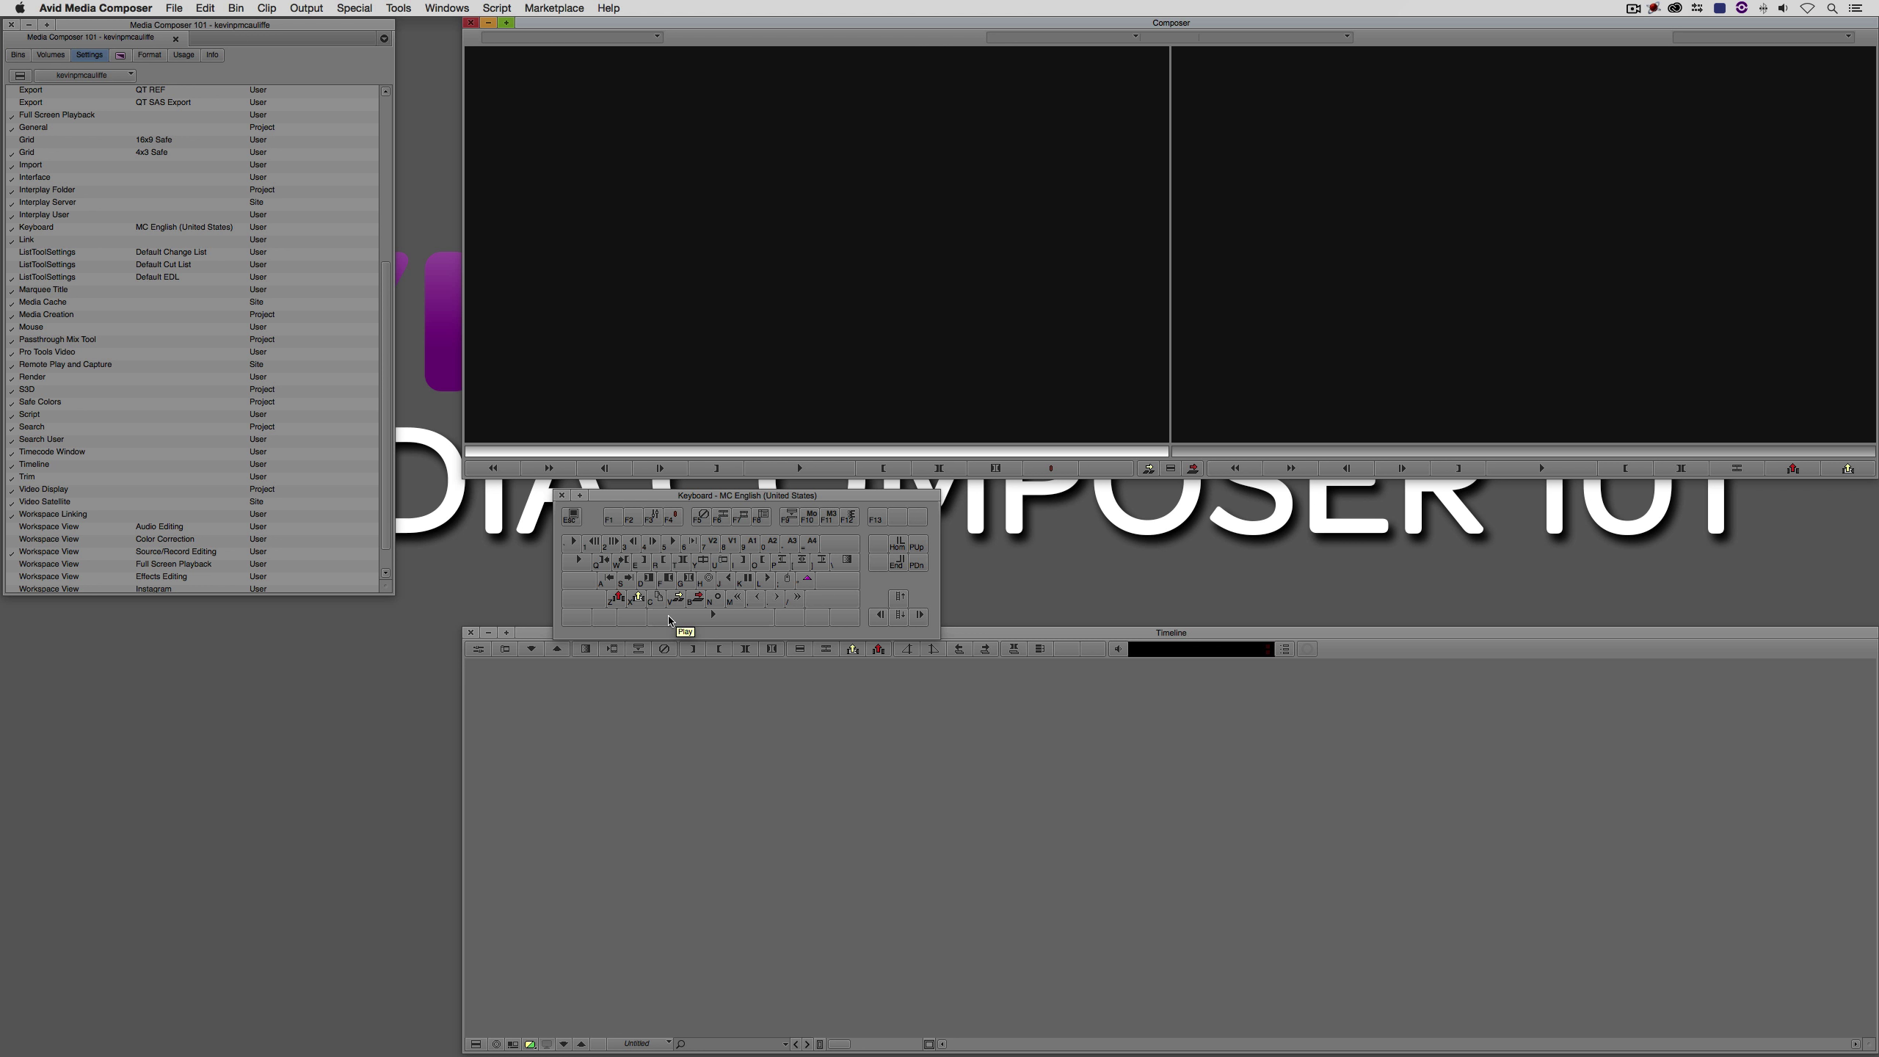
Open the Command Palette, show its FX commands, and park it with the keyboard layout window below the project window
left_click(399, 8)
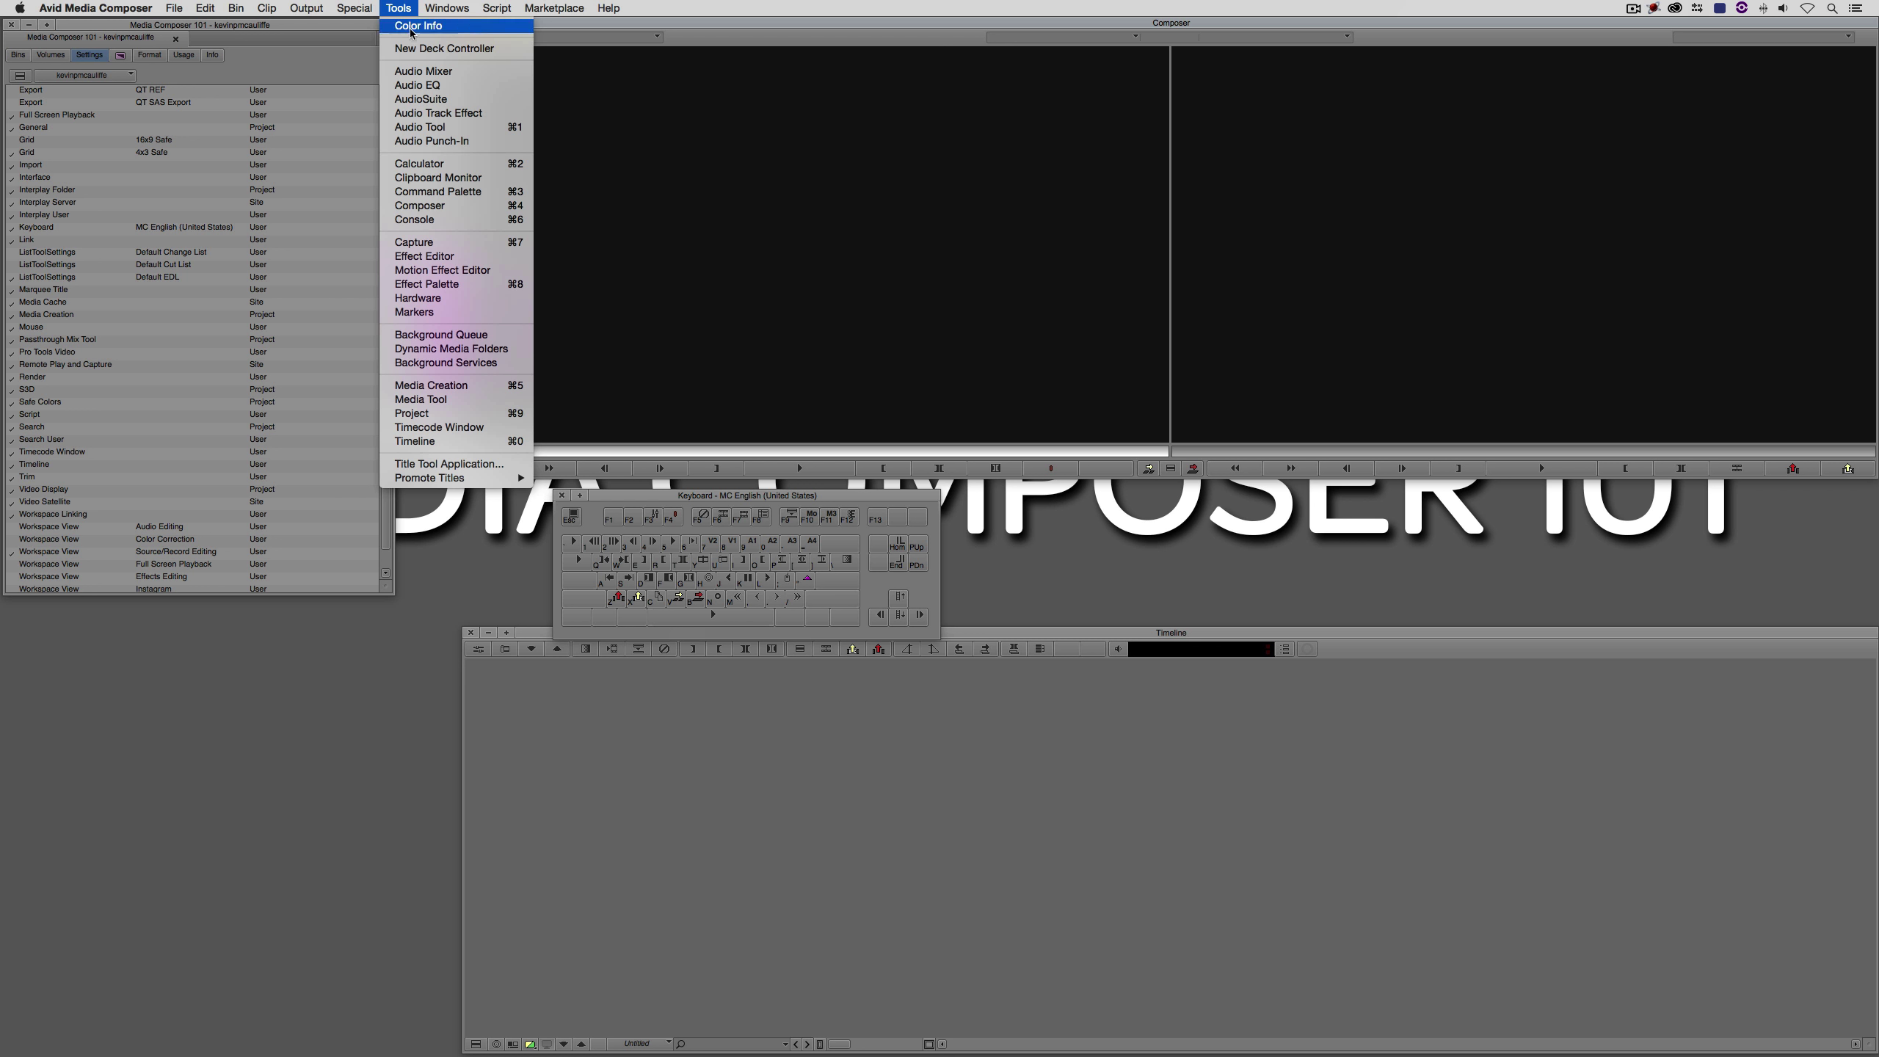
left_click(423, 191)
left_click_drag(522, 236, 866, 334)
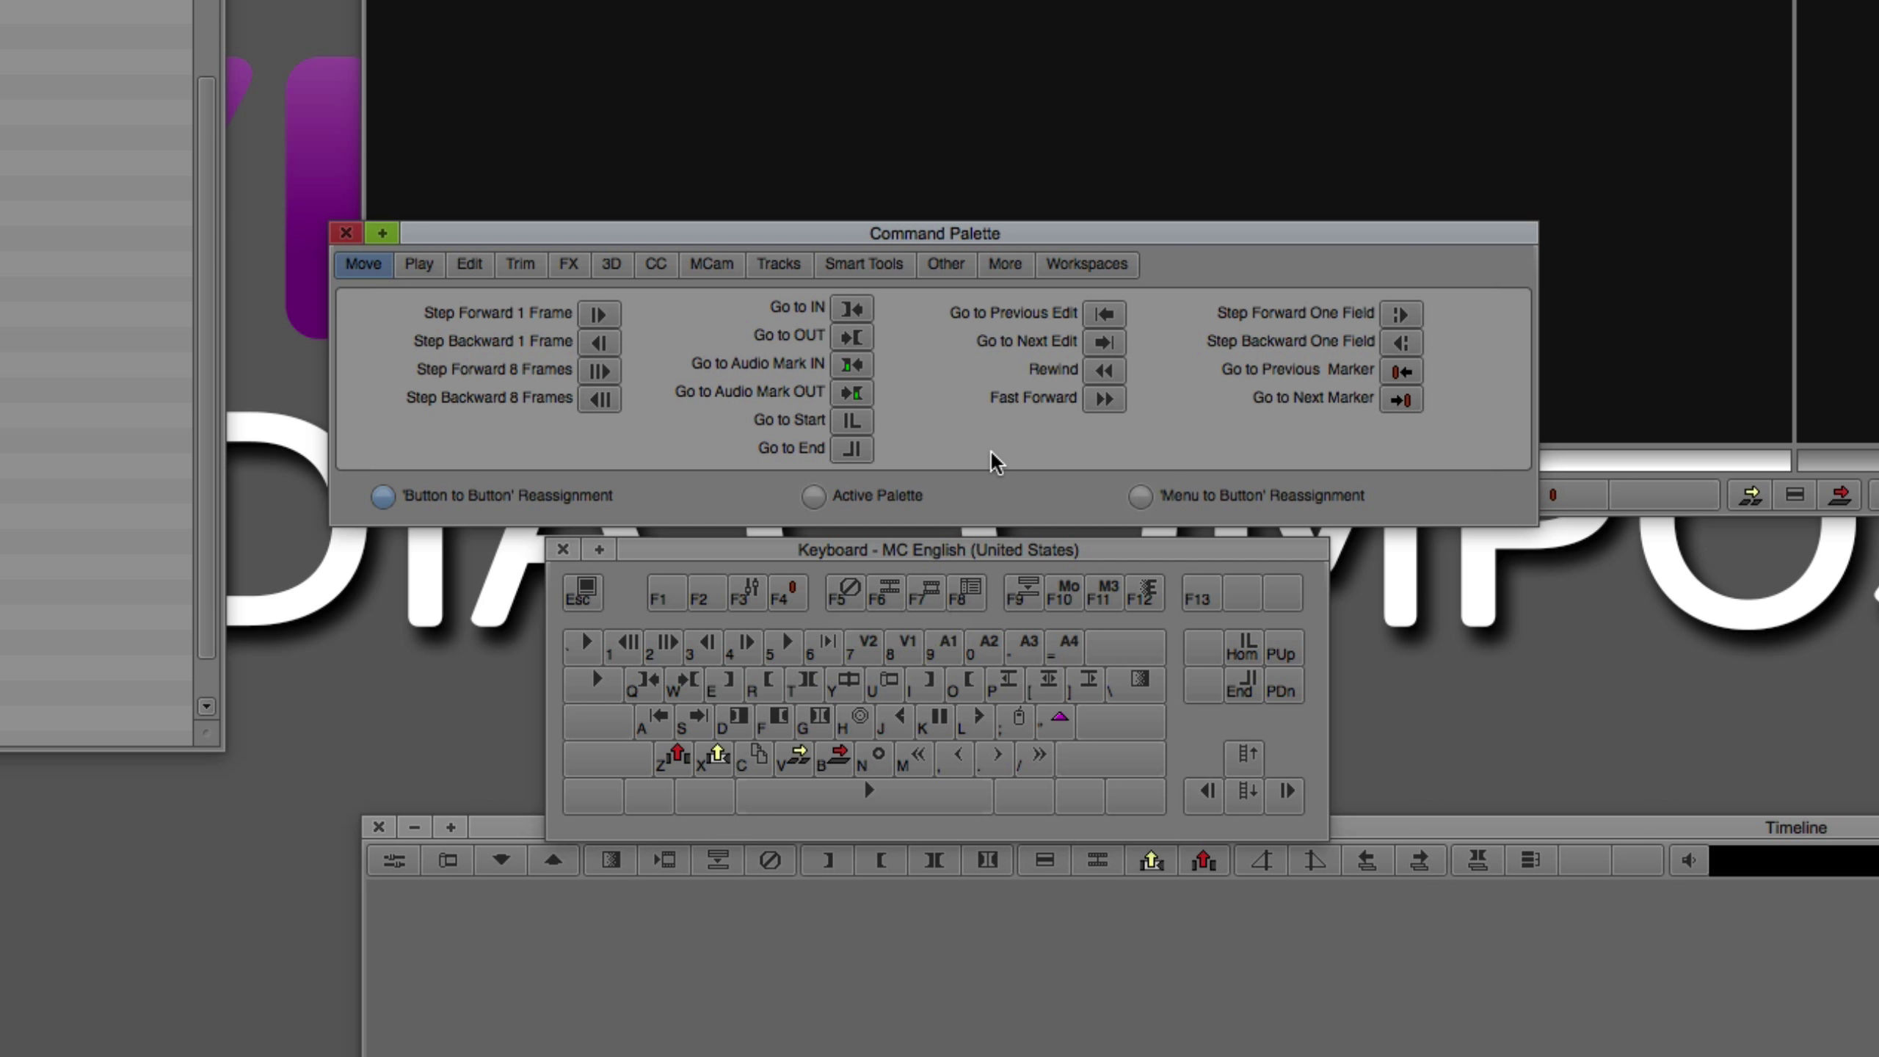
left_click(568, 266)
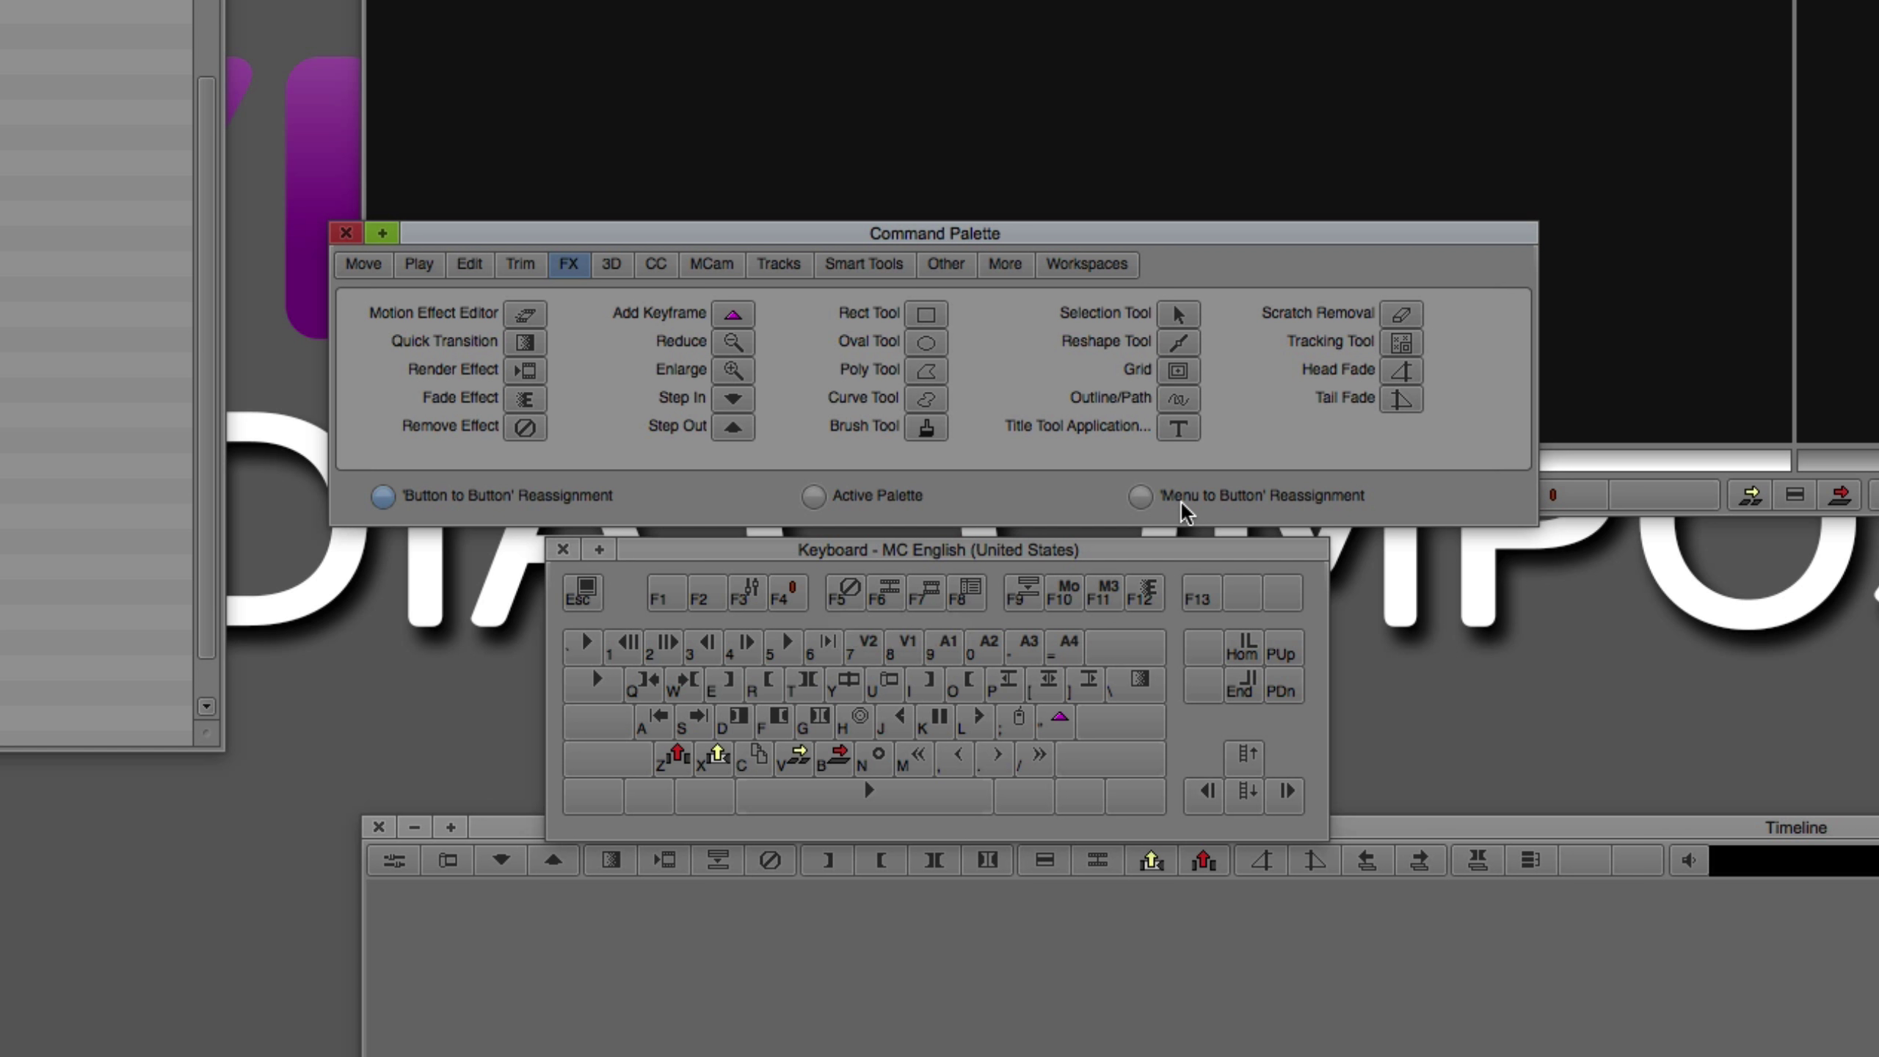
left_click_drag(684, 235, 276, 828)
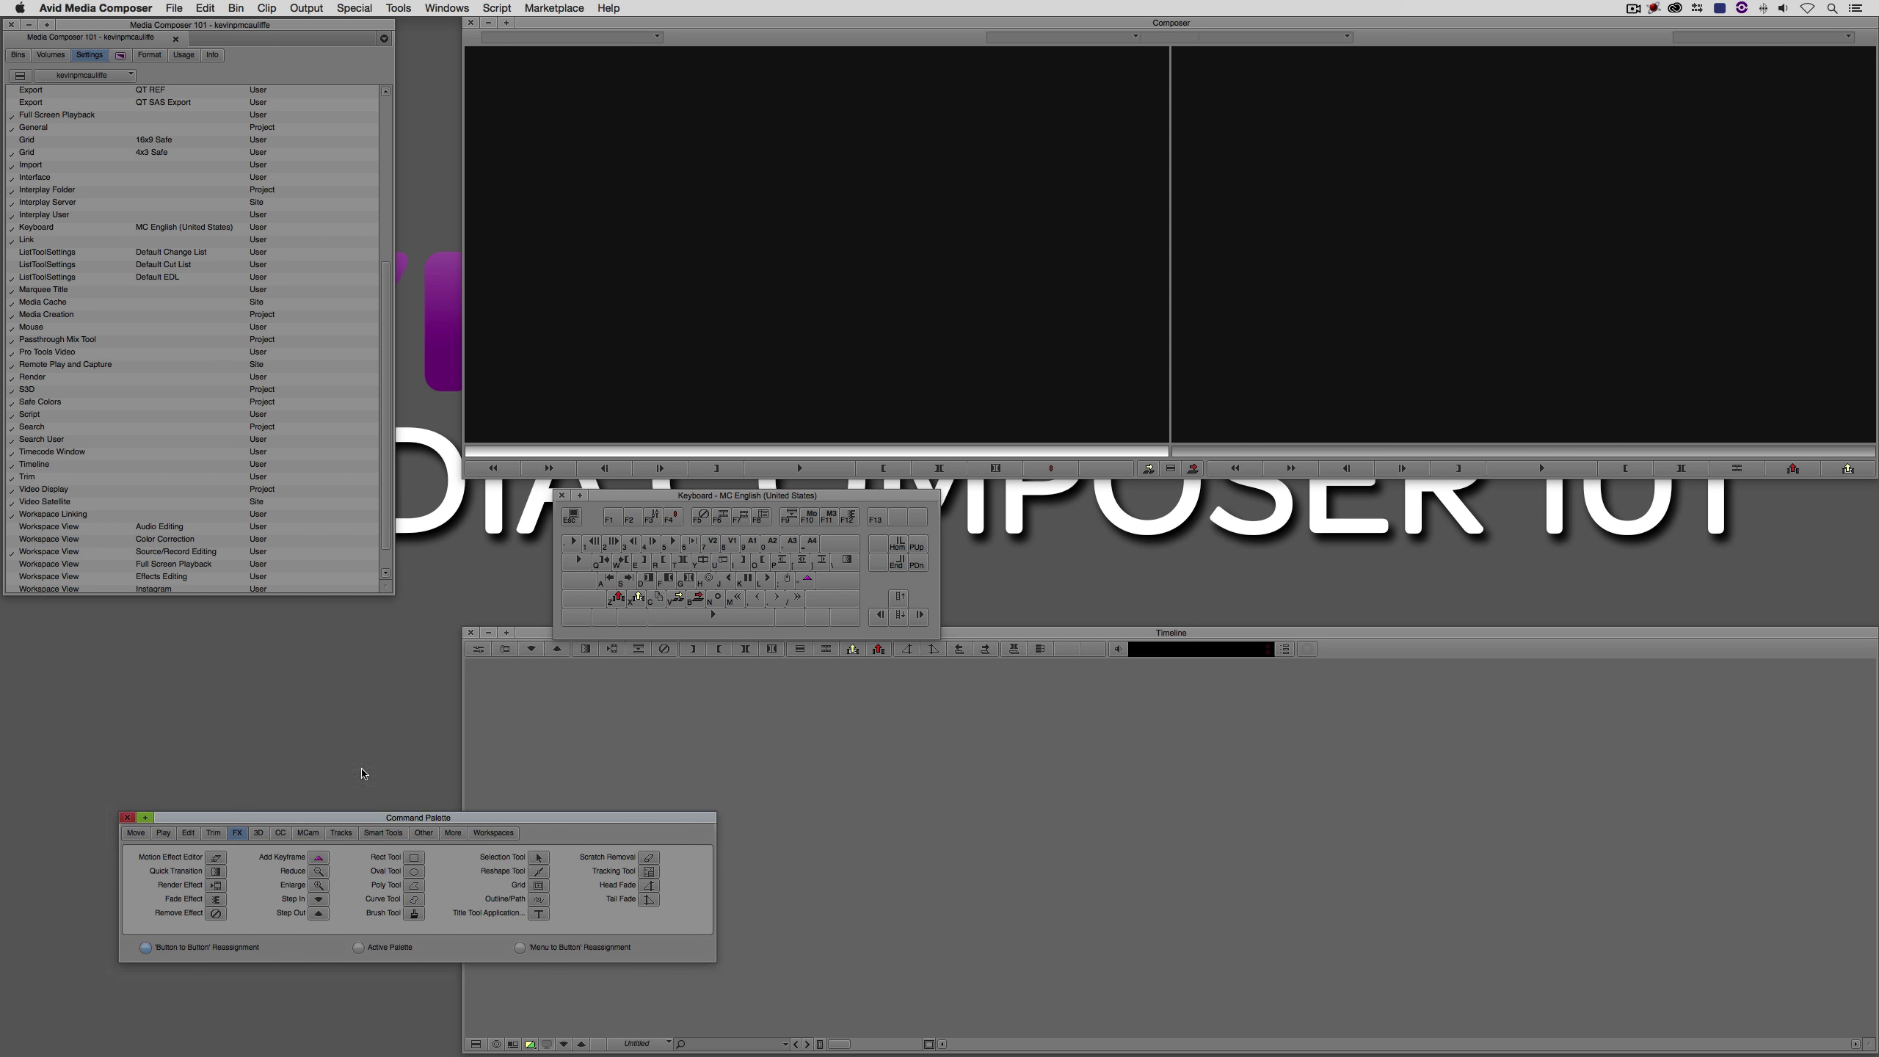
left_click_drag(710, 491, 397, 636)
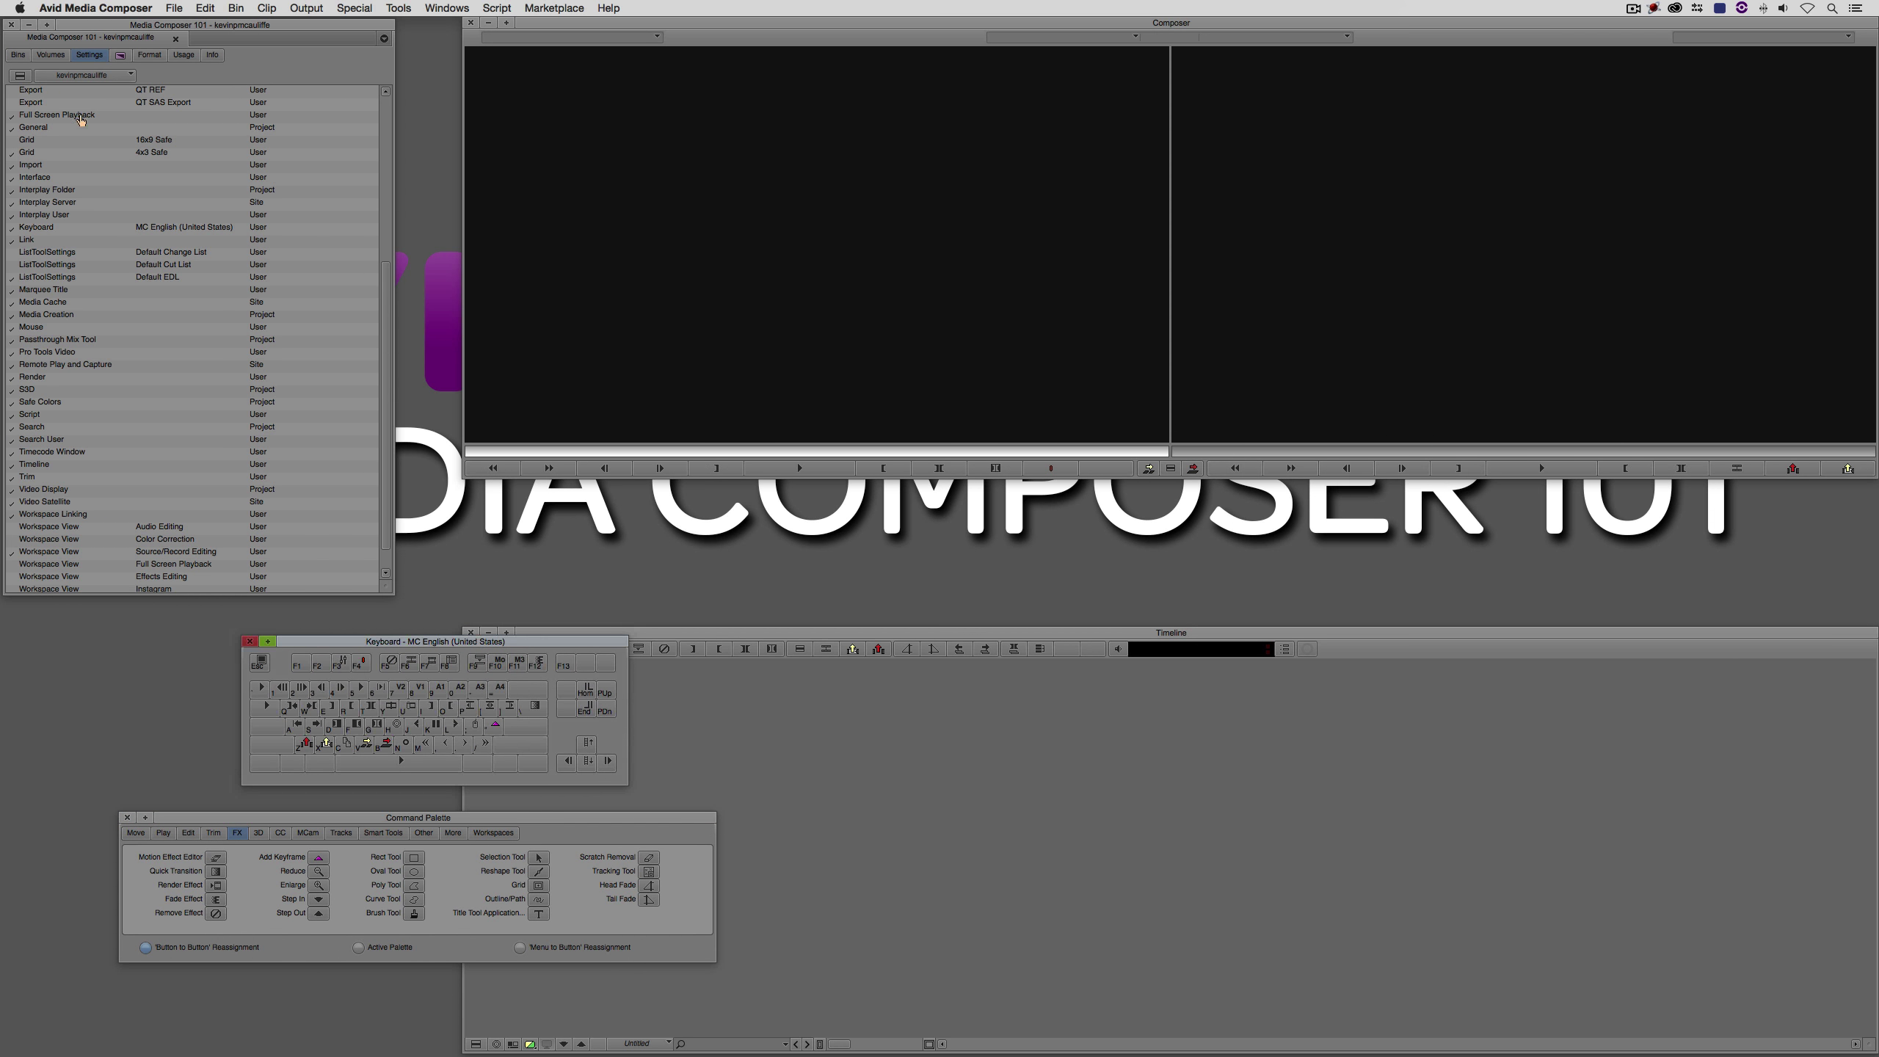
Open the MC101 Project Archive bin and load the clip 000585_VTXHD-Apple ProRes 422 into the source monitor for playback
left_click(14, 57)
double_click(26, 91)
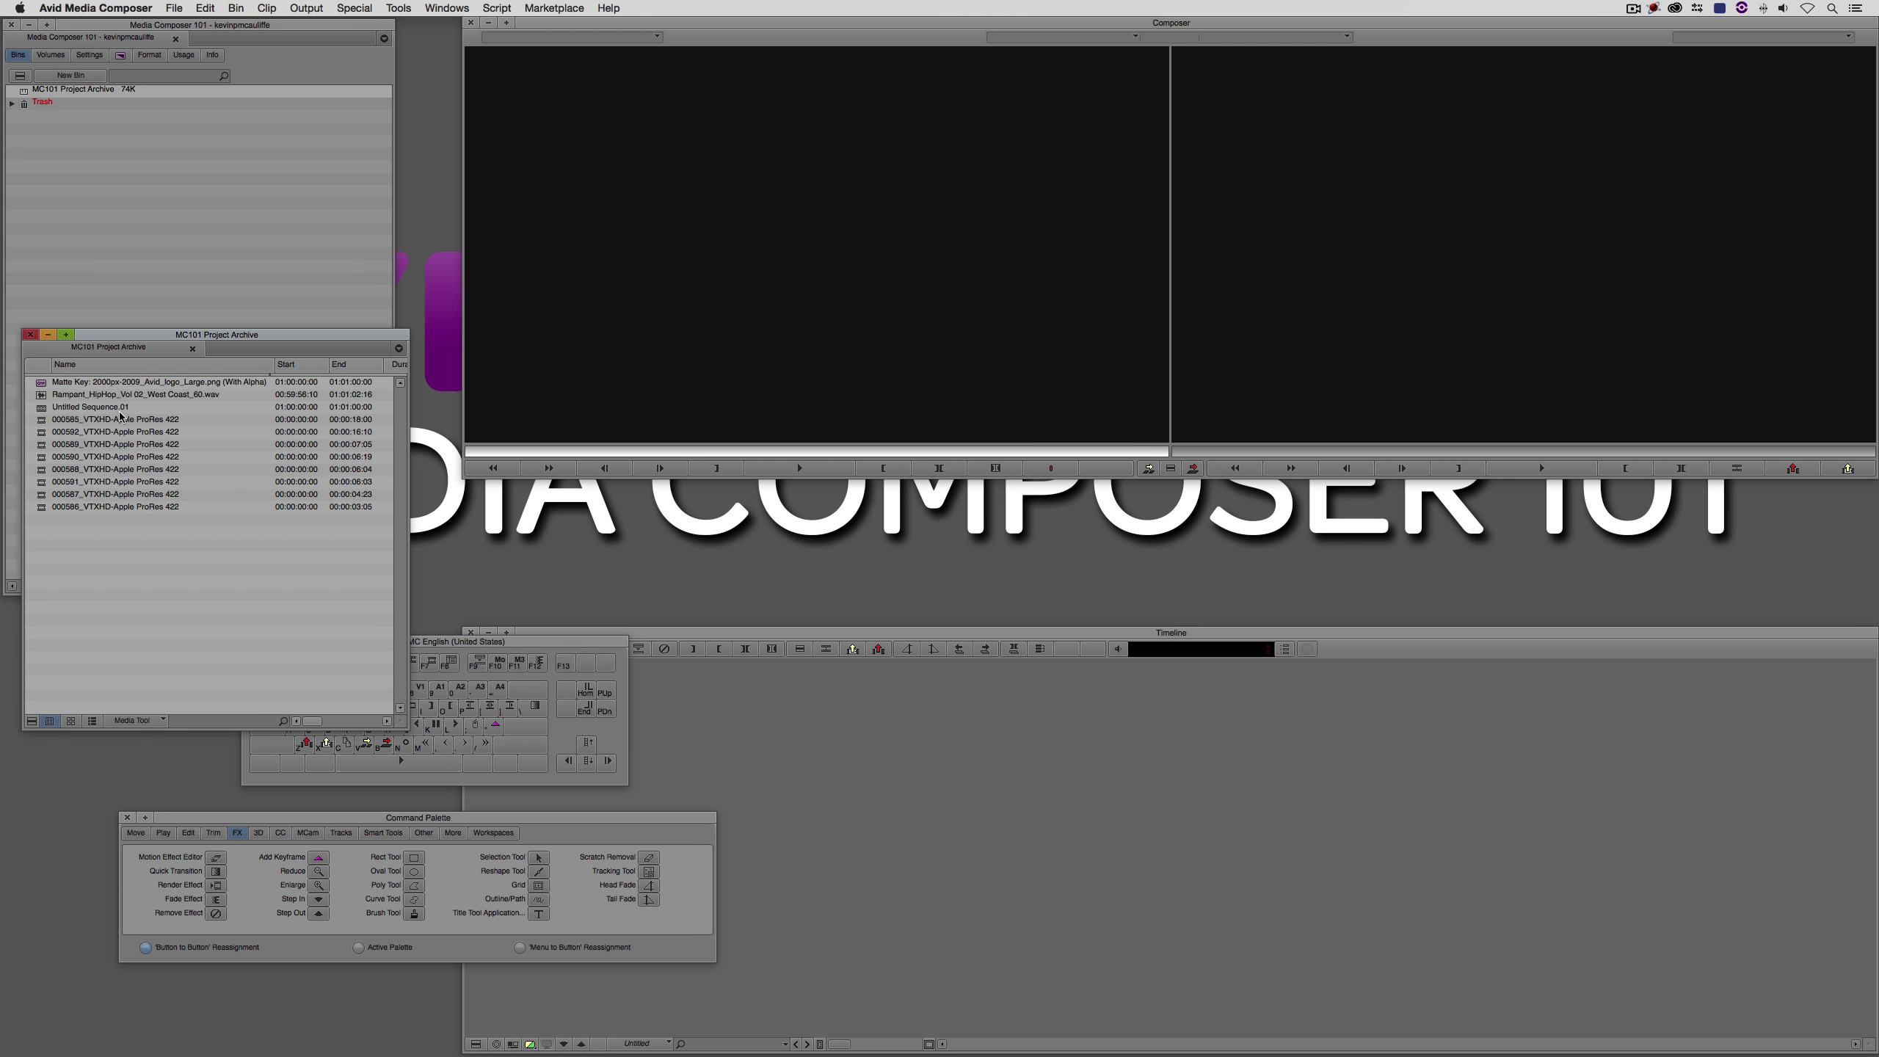
left_click_drag(132, 345, 136, 228)
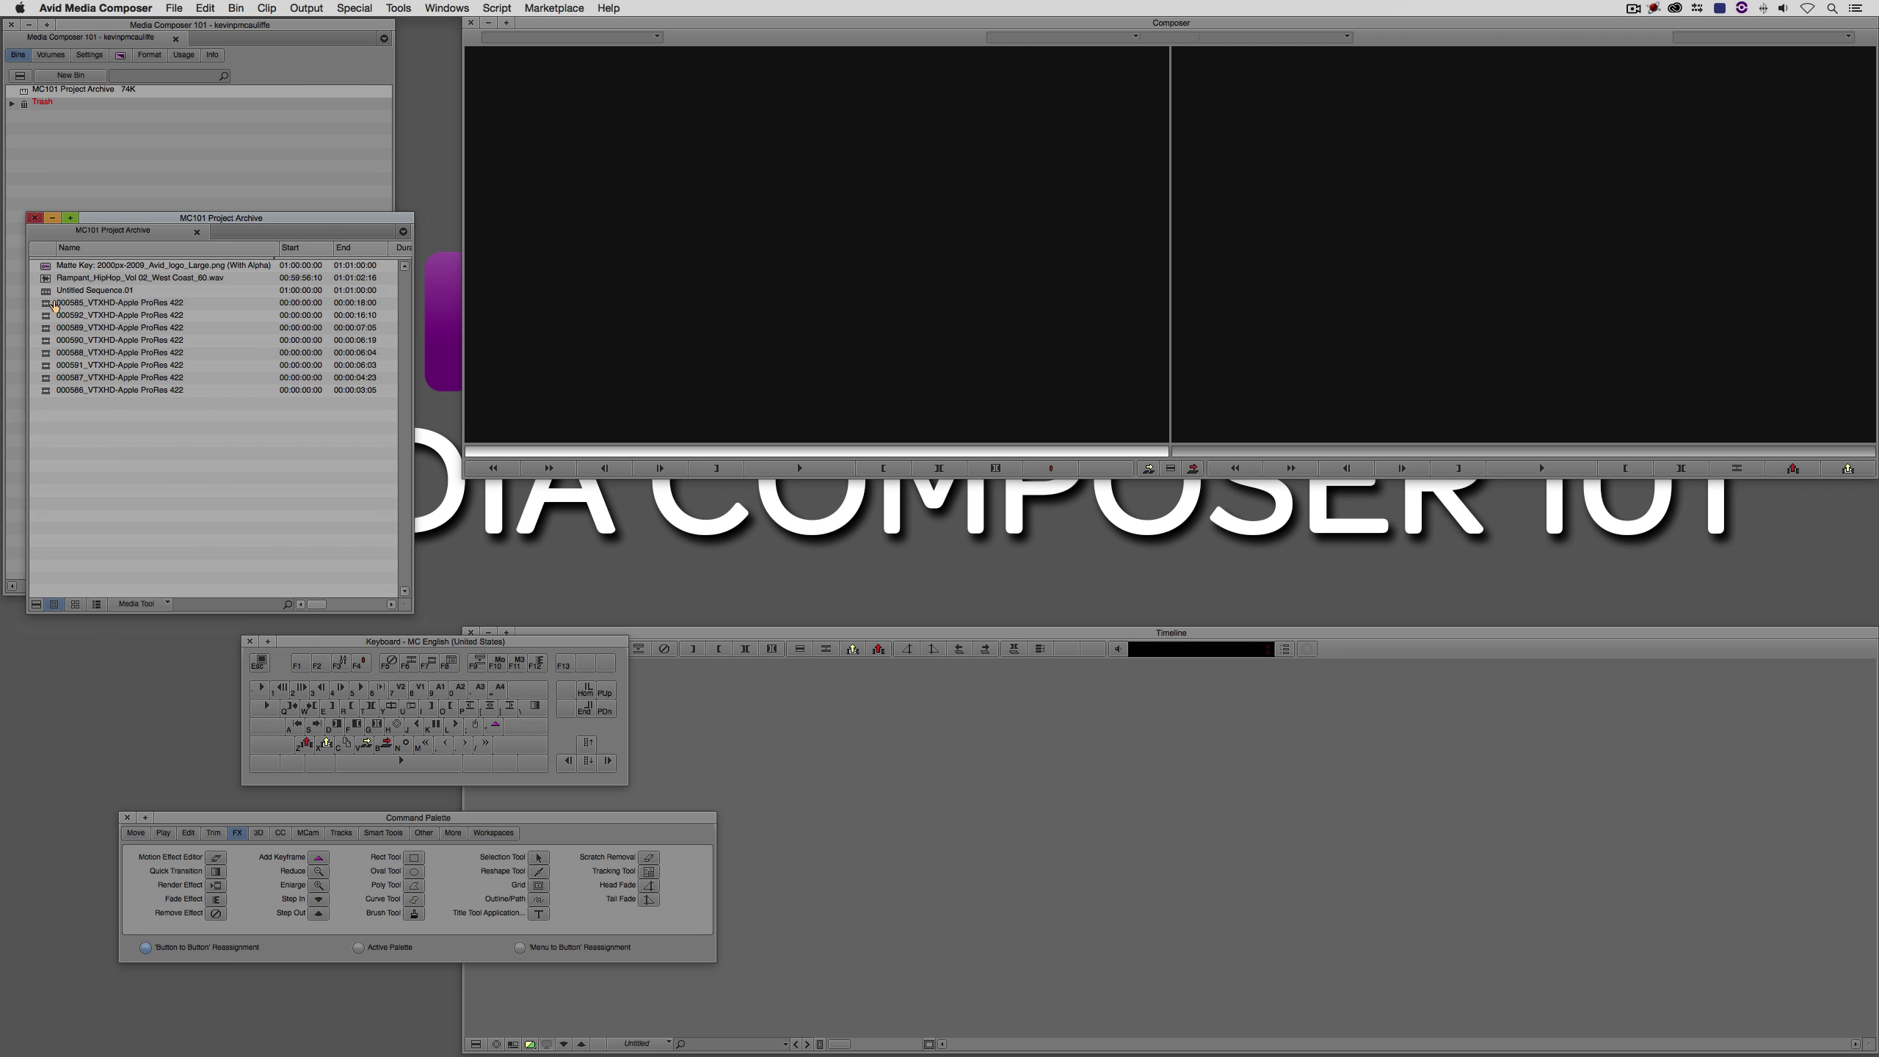
double_click(56, 303)
left_click(699, 451)
key("space")
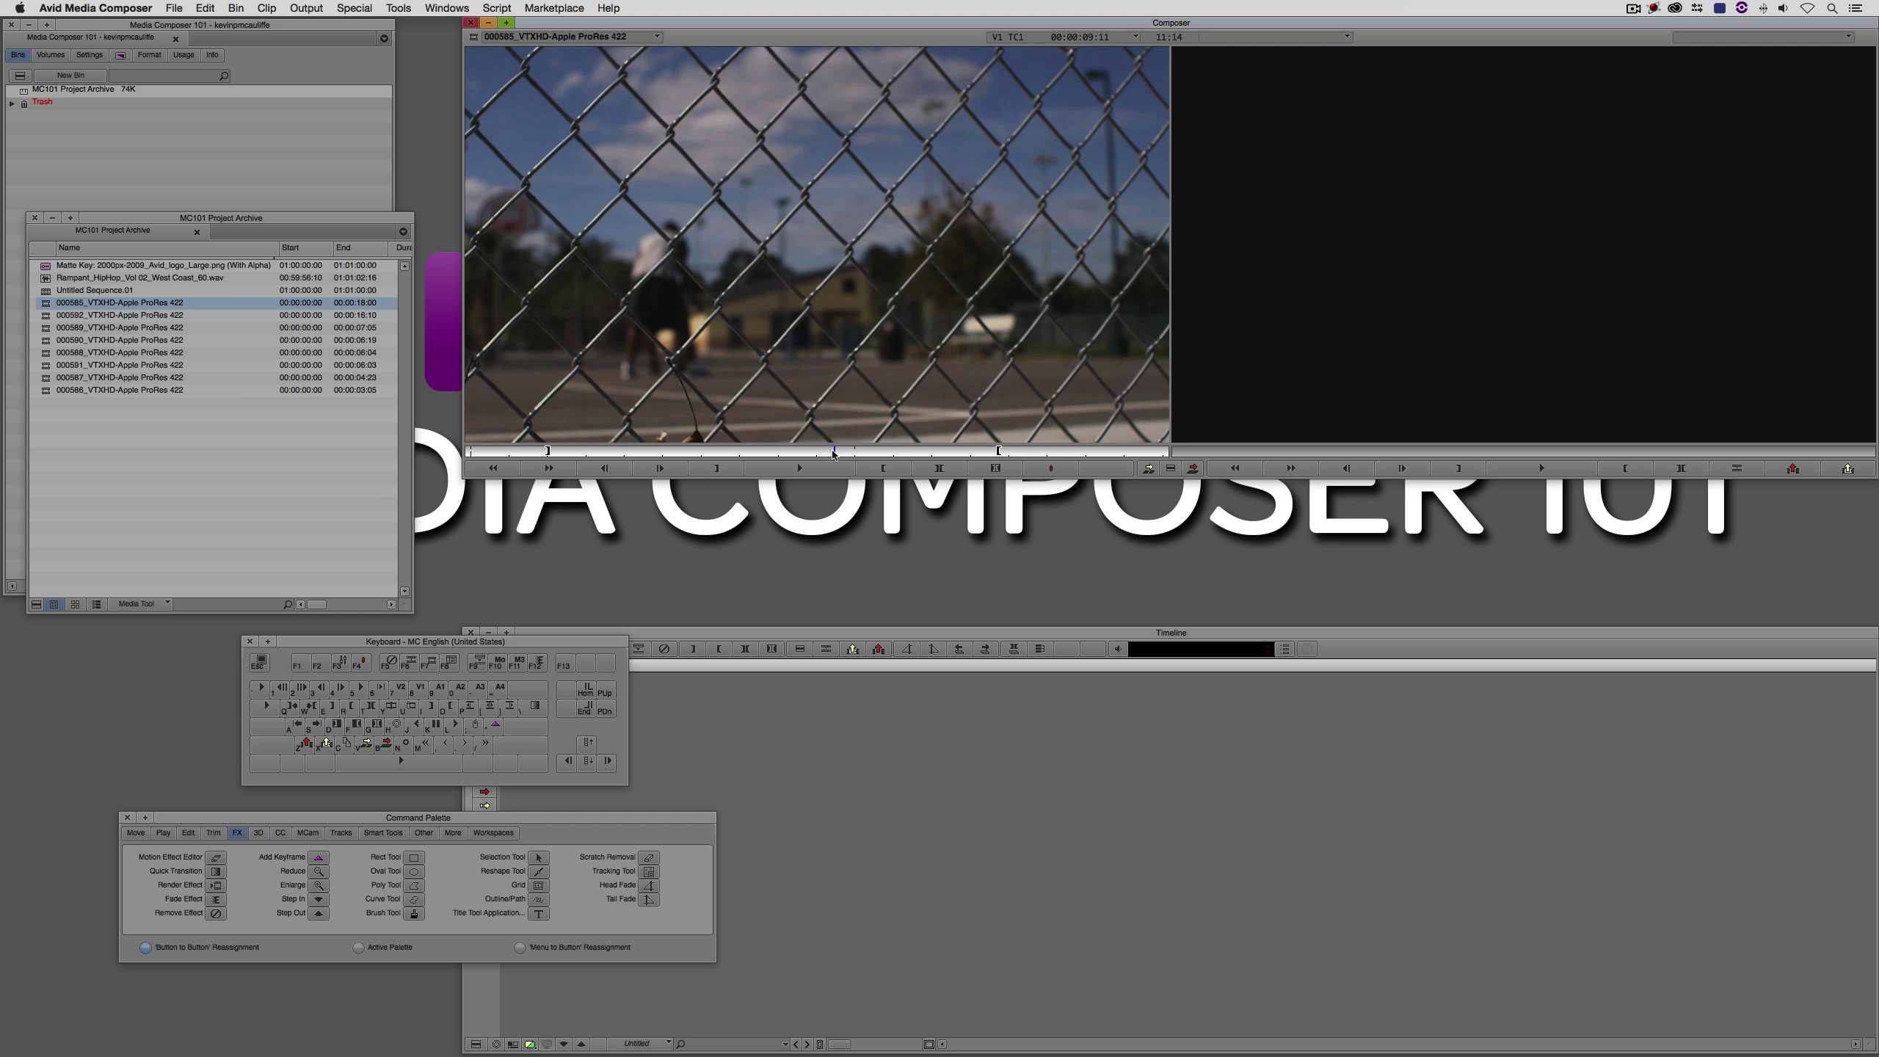
Place the keyboard layout window directly above the Command Palette
left_click_drag(484, 641, 407, 549)
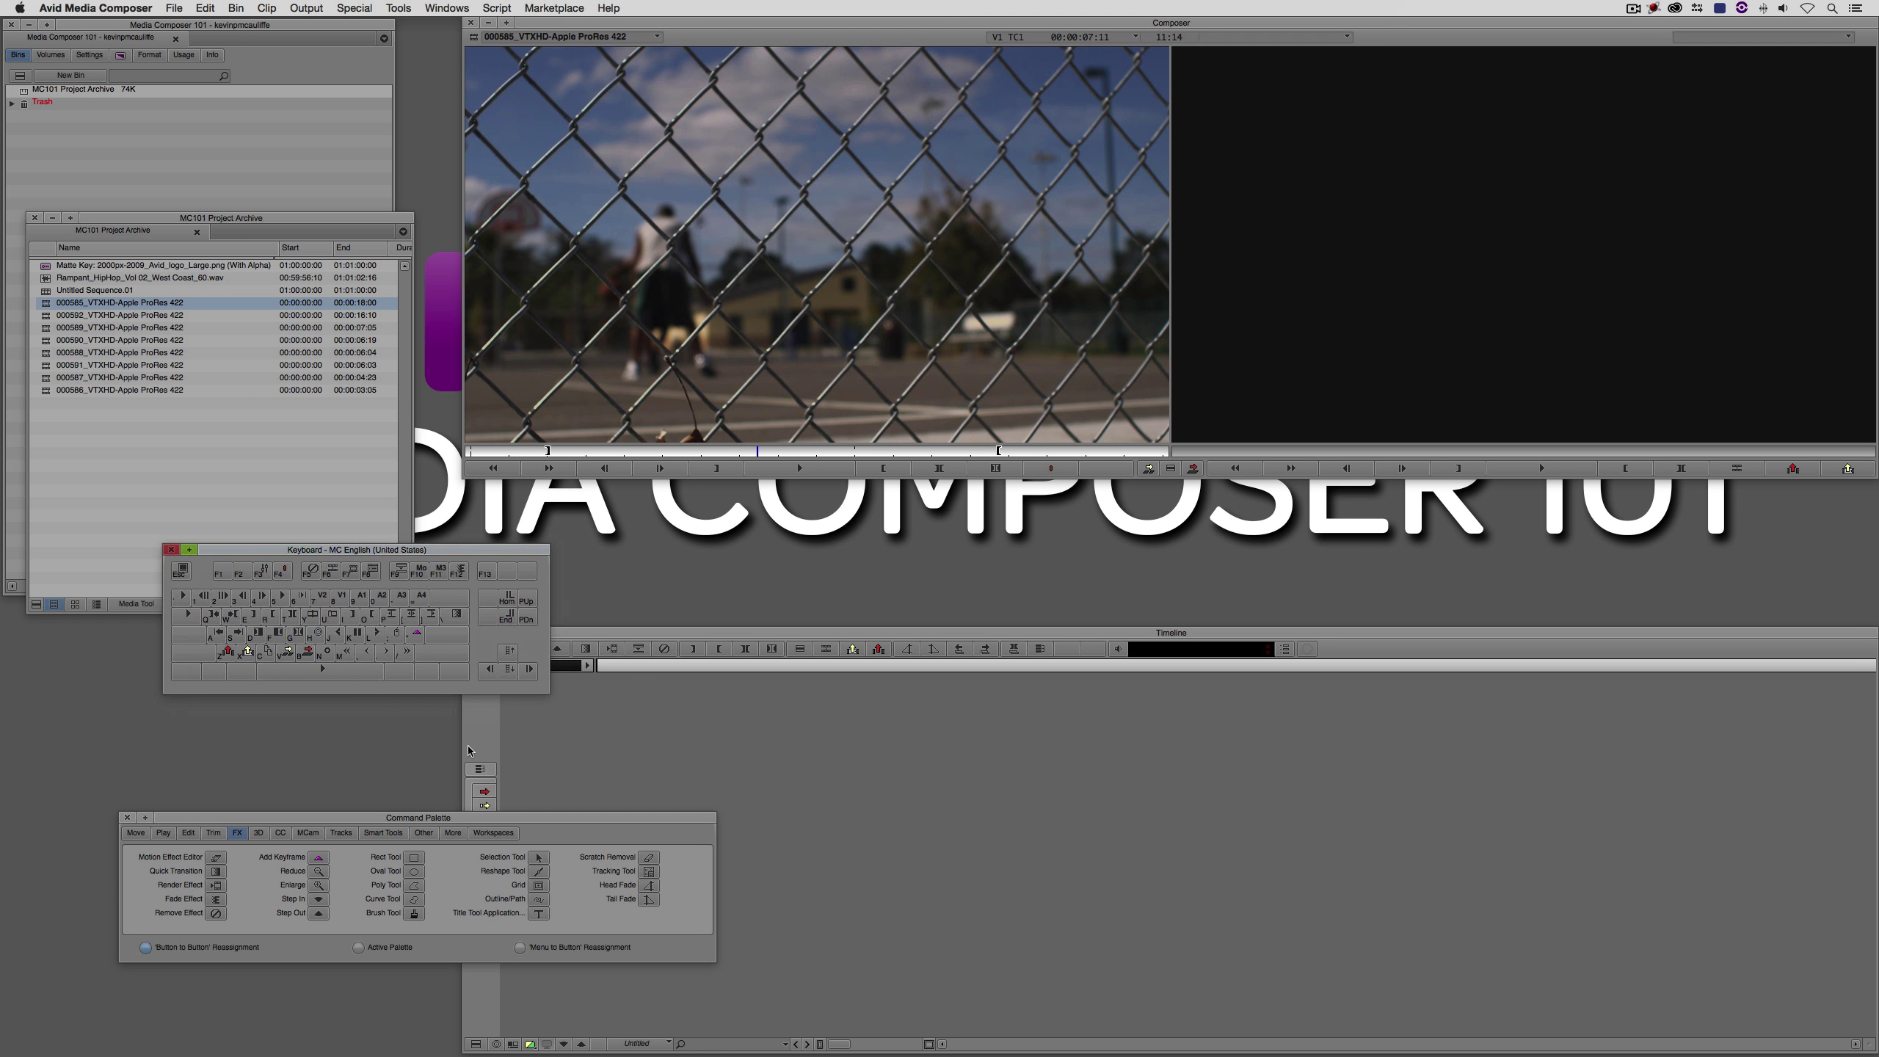
left_click_drag(479, 823, 464, 727)
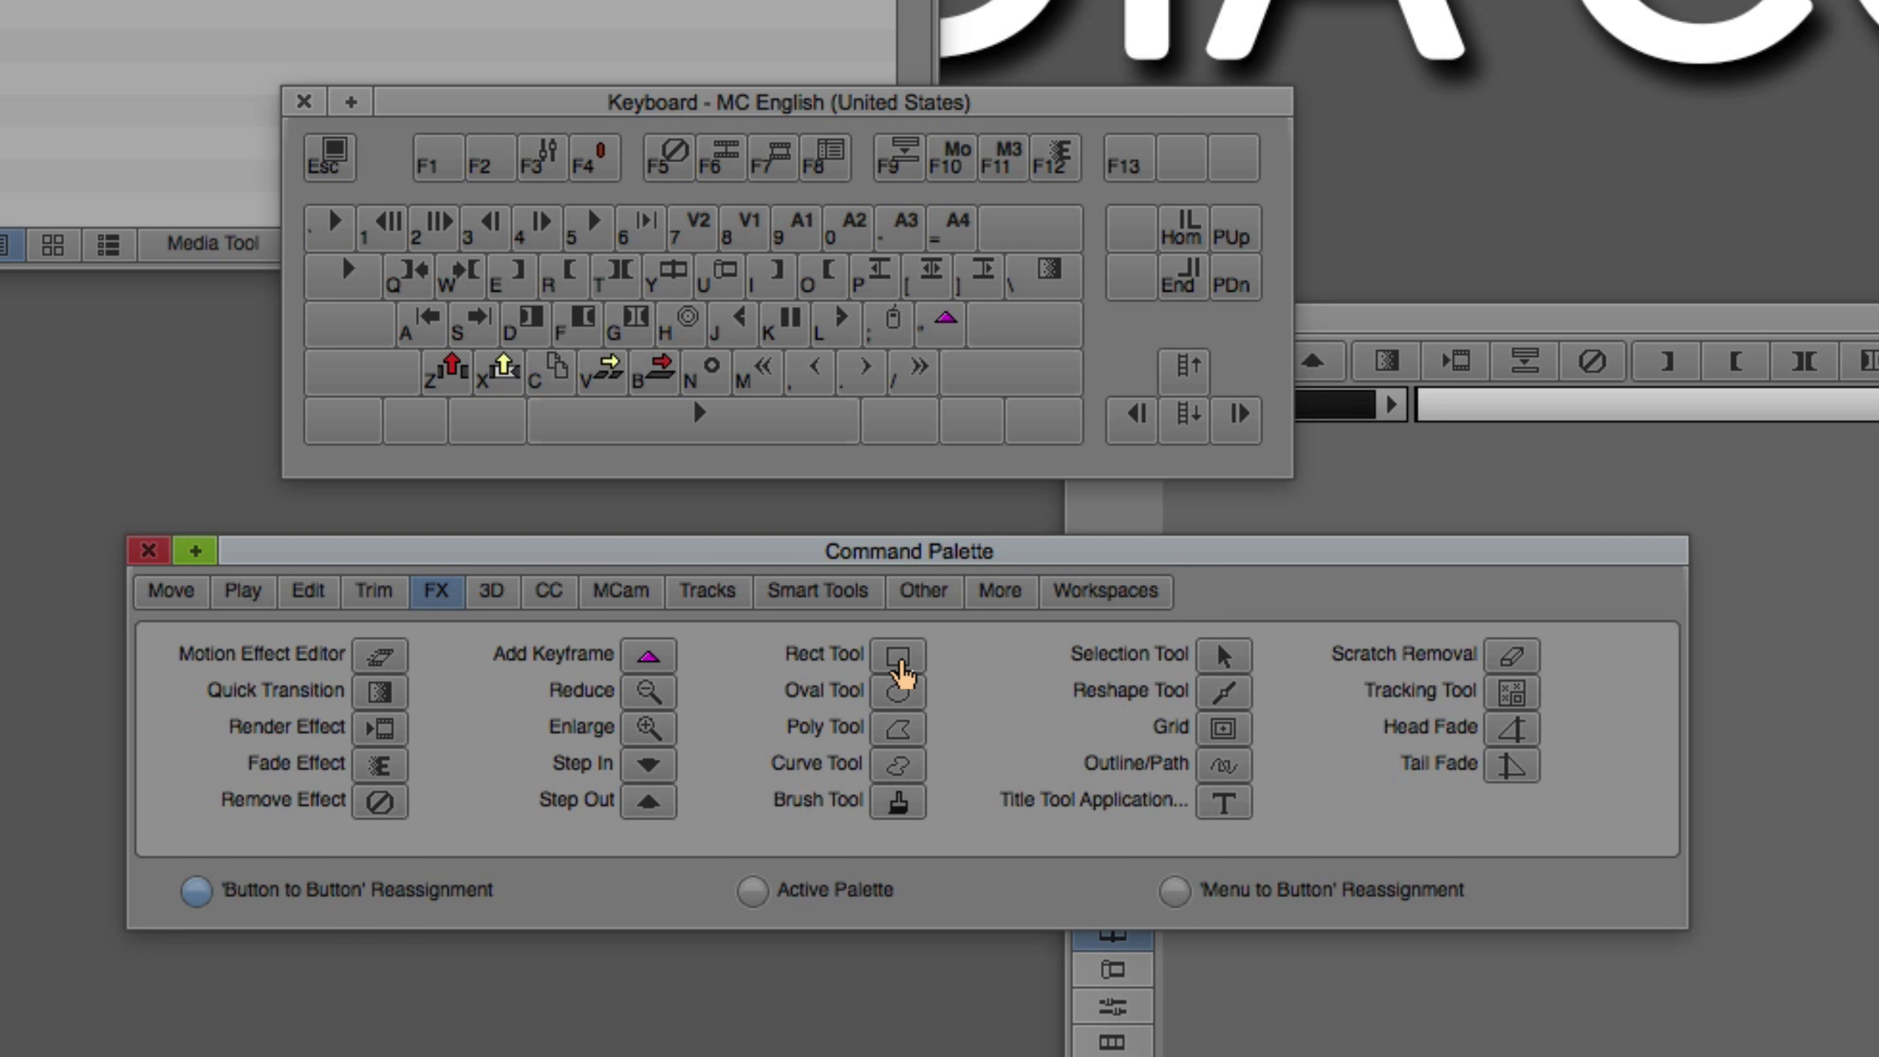
Assign the Rect Tool command to the F1 key and clear that key with the Blank command
left_click_drag(906, 670, 447, 189)
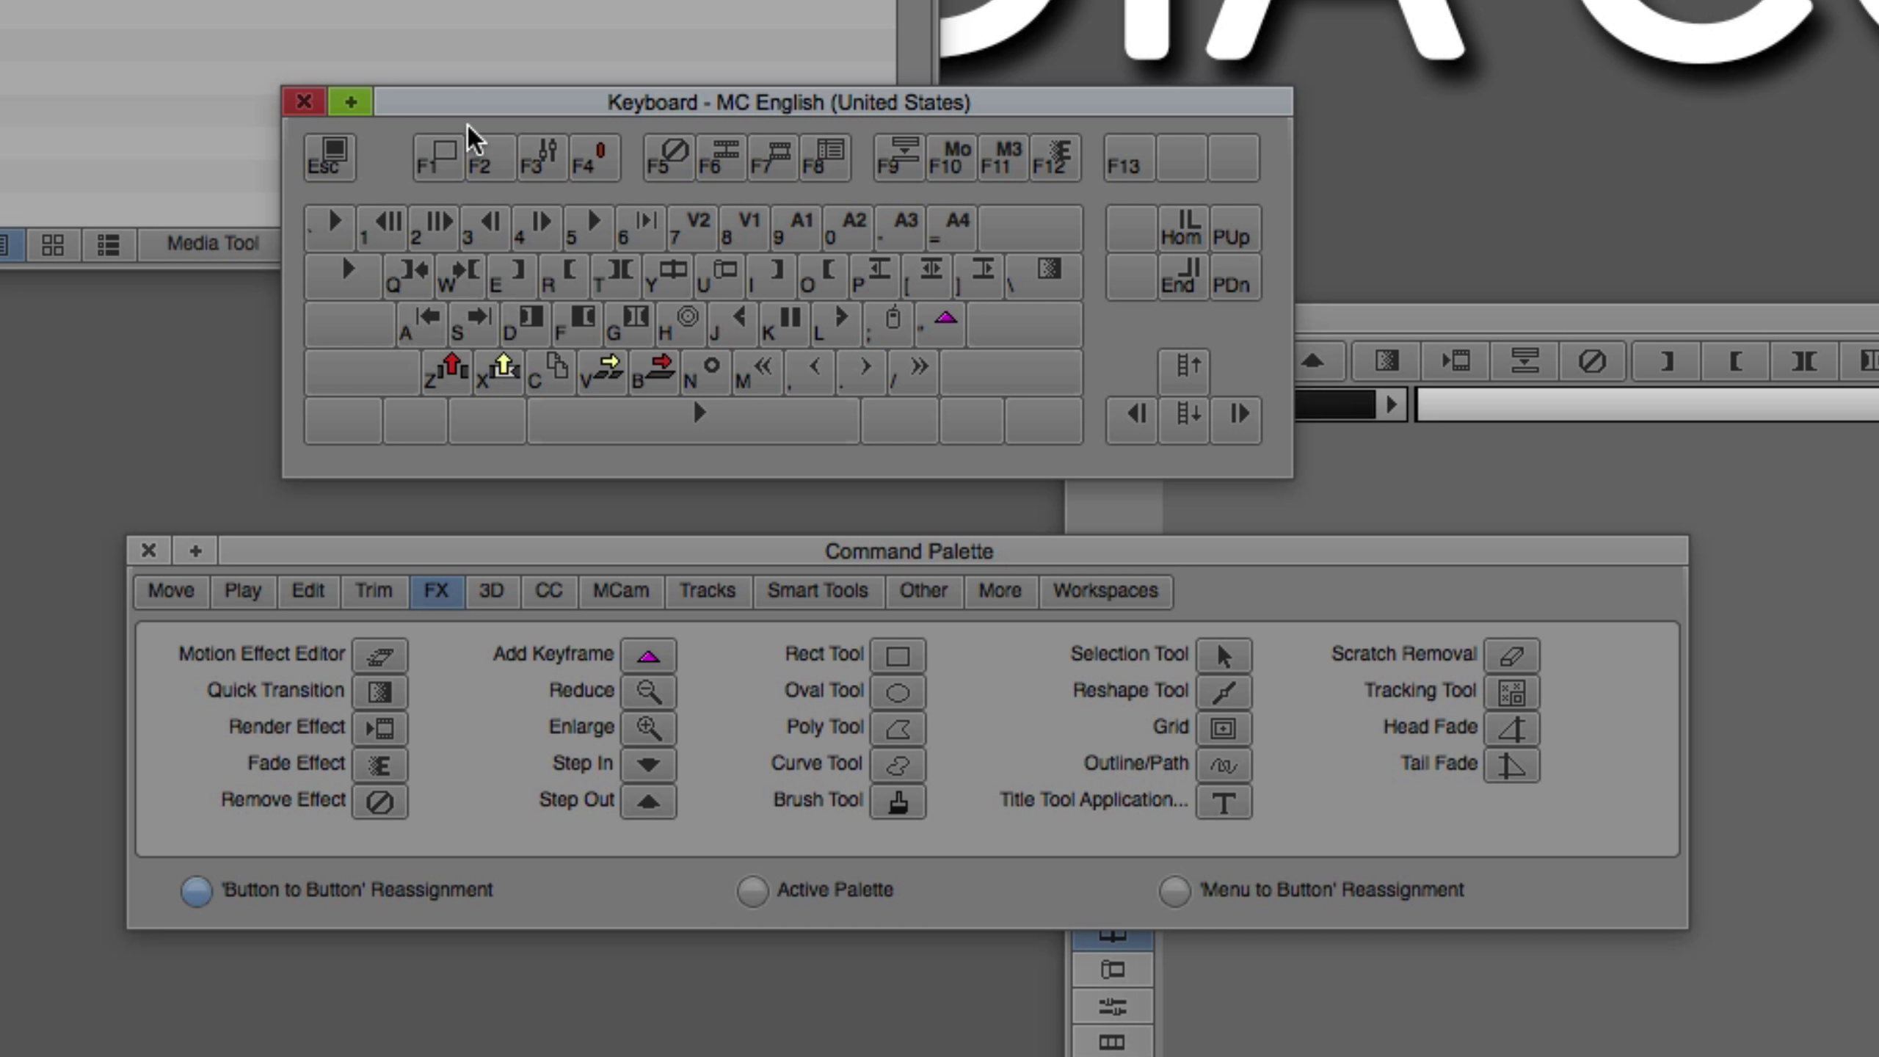
left_click(1003, 596)
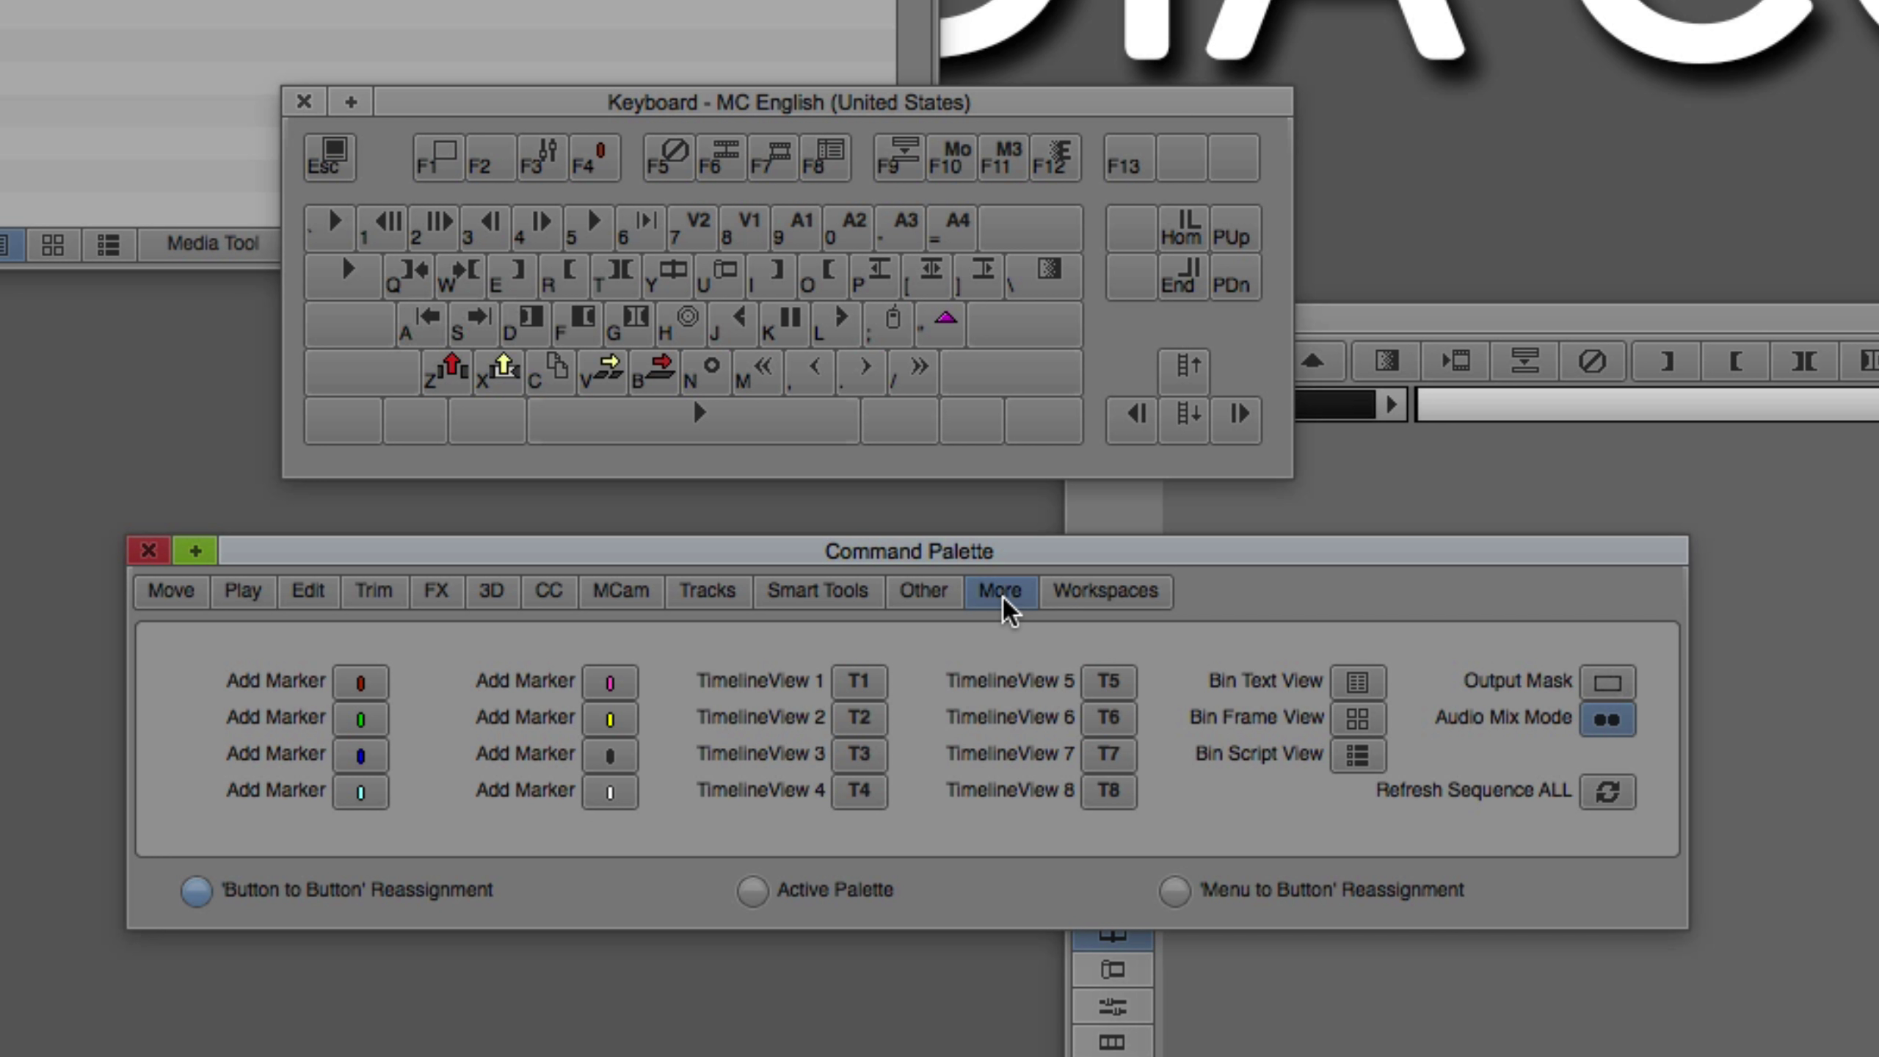
left_click(925, 595)
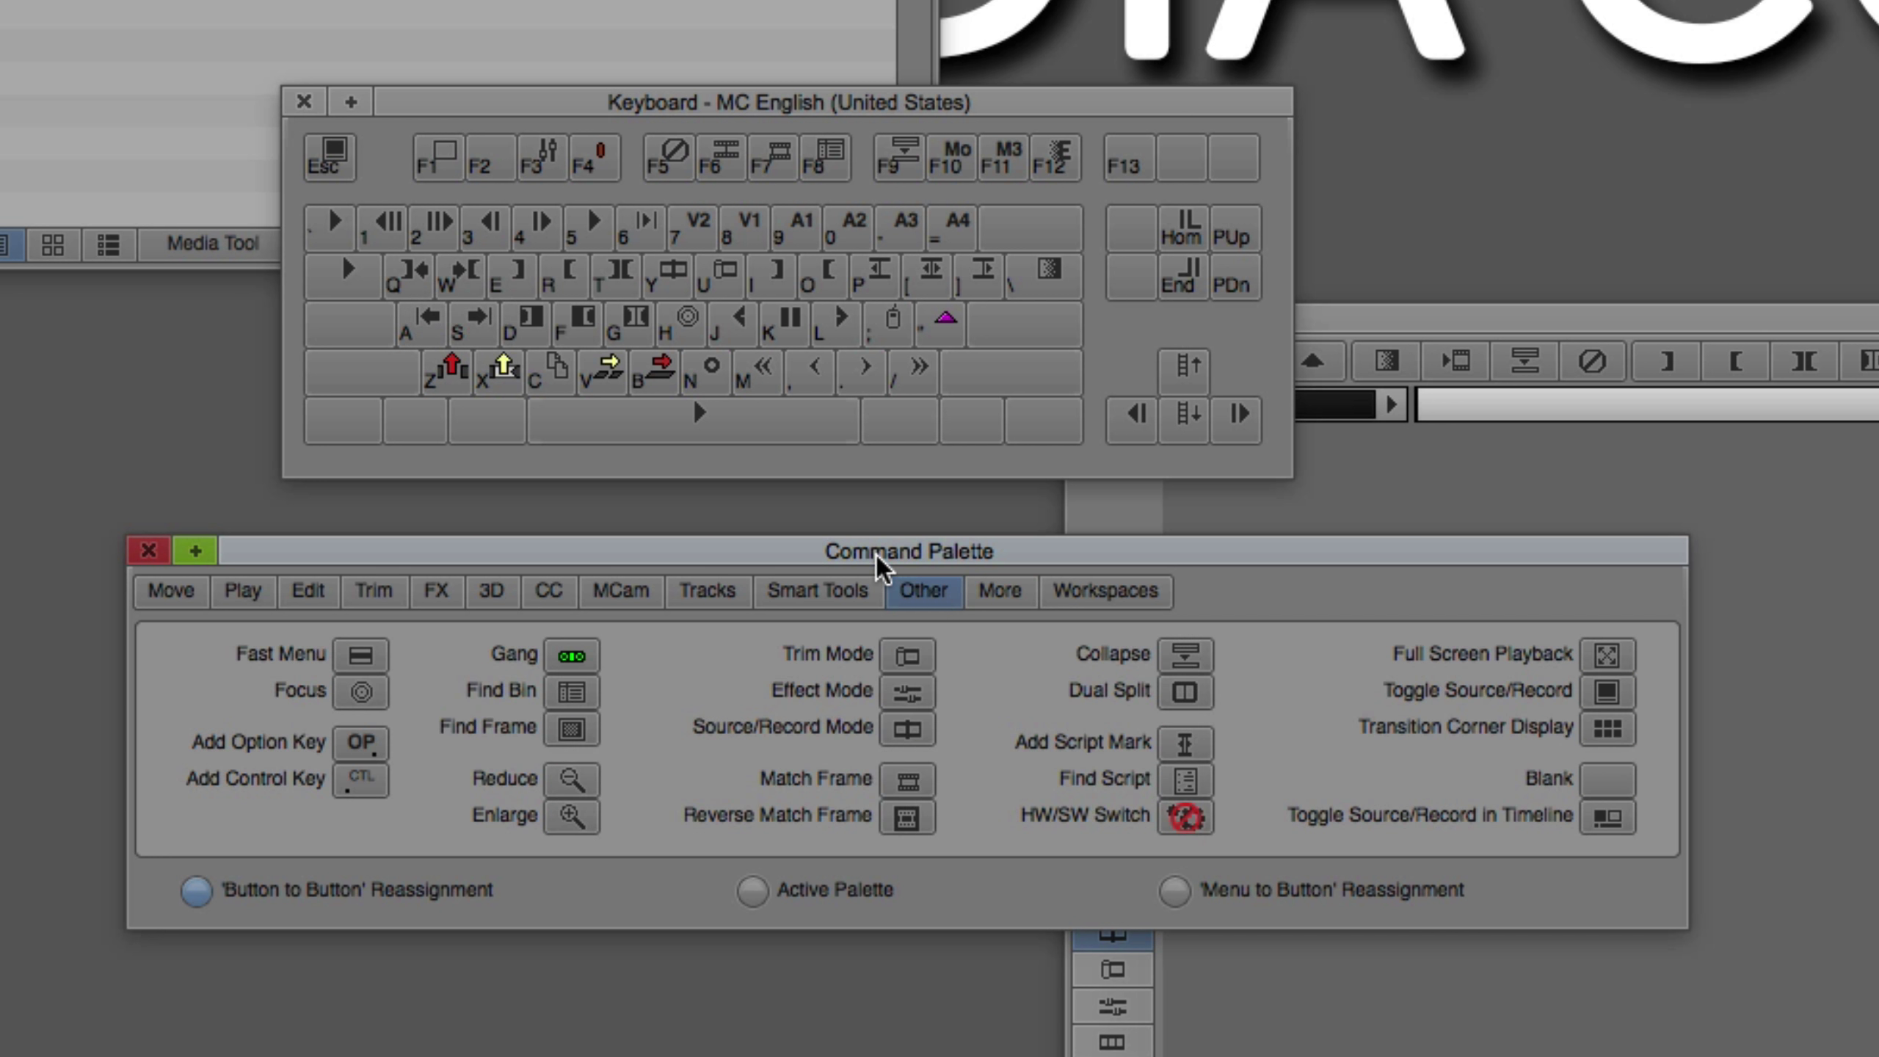
left_click_drag(1604, 781, 438, 165)
Assign commands to the keyboard's Shift layer, including Find Bin on Shift+B and Gang on Shift+N
key("shift")
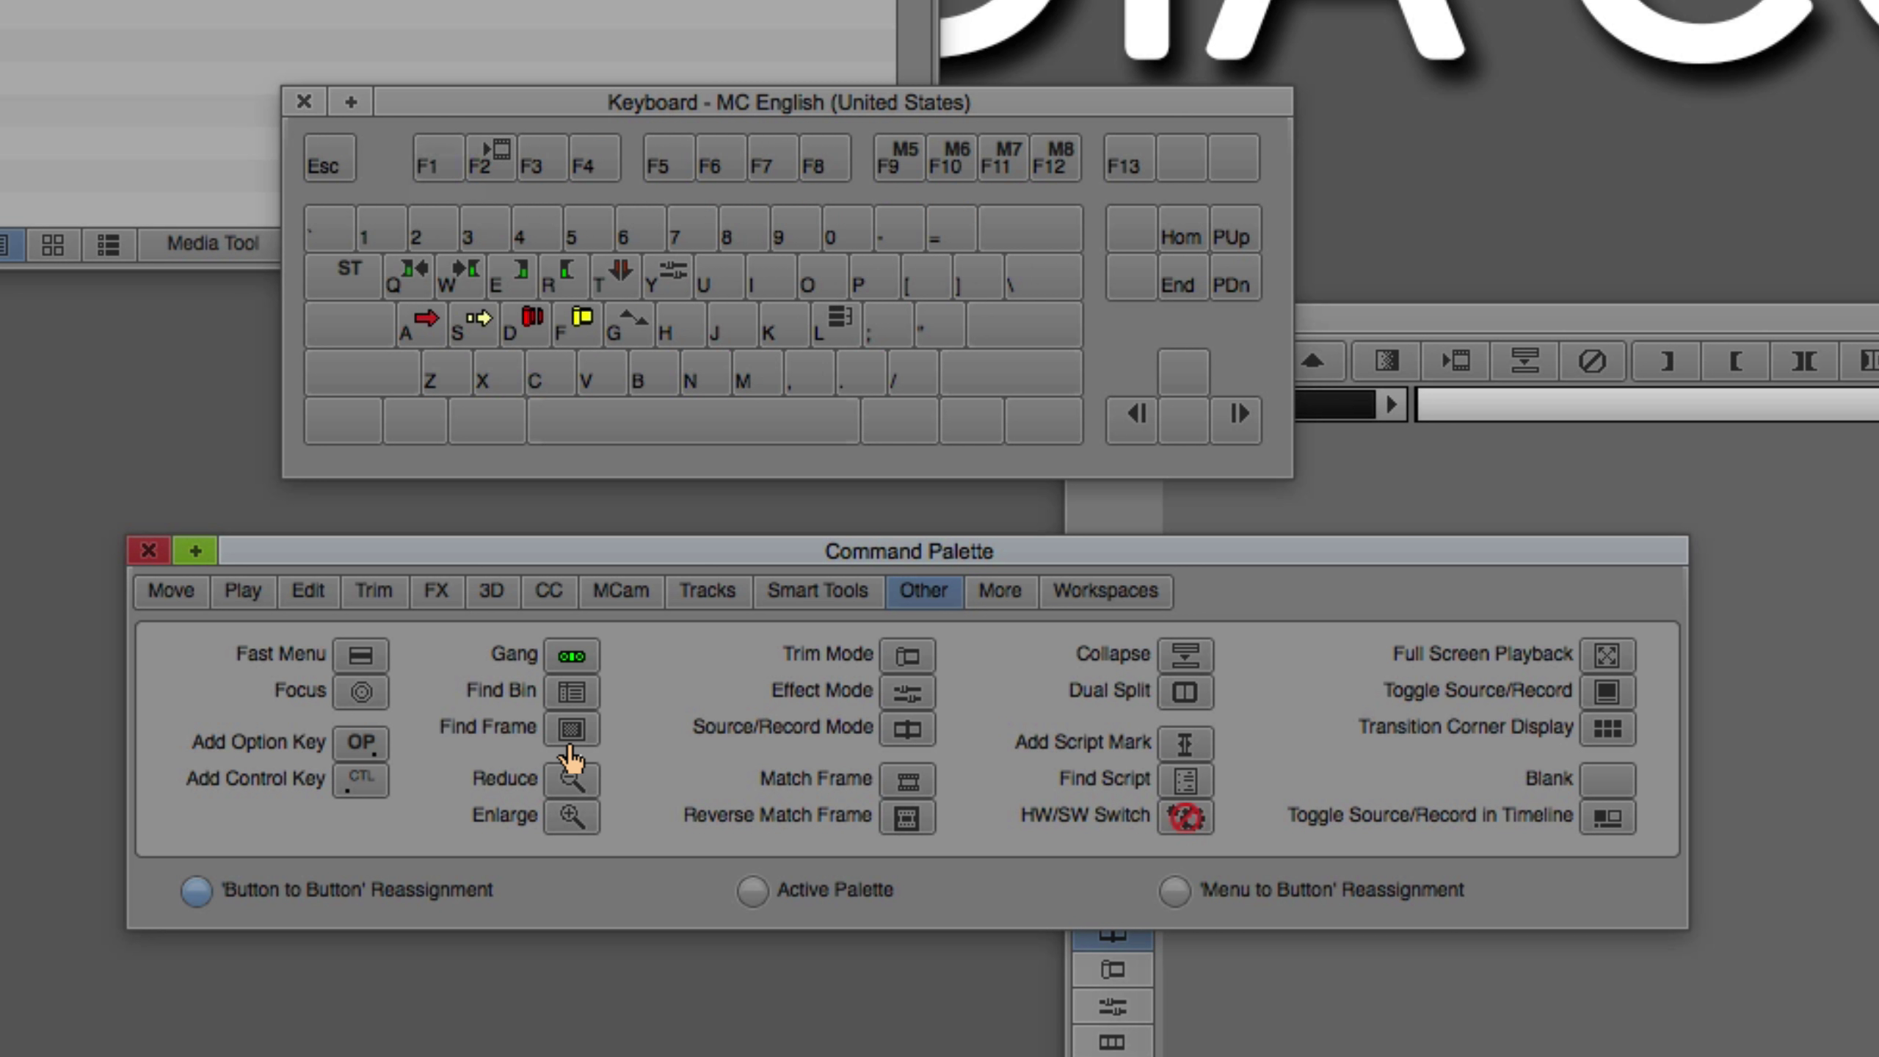
left_click_drag(588, 736, 634, 384)
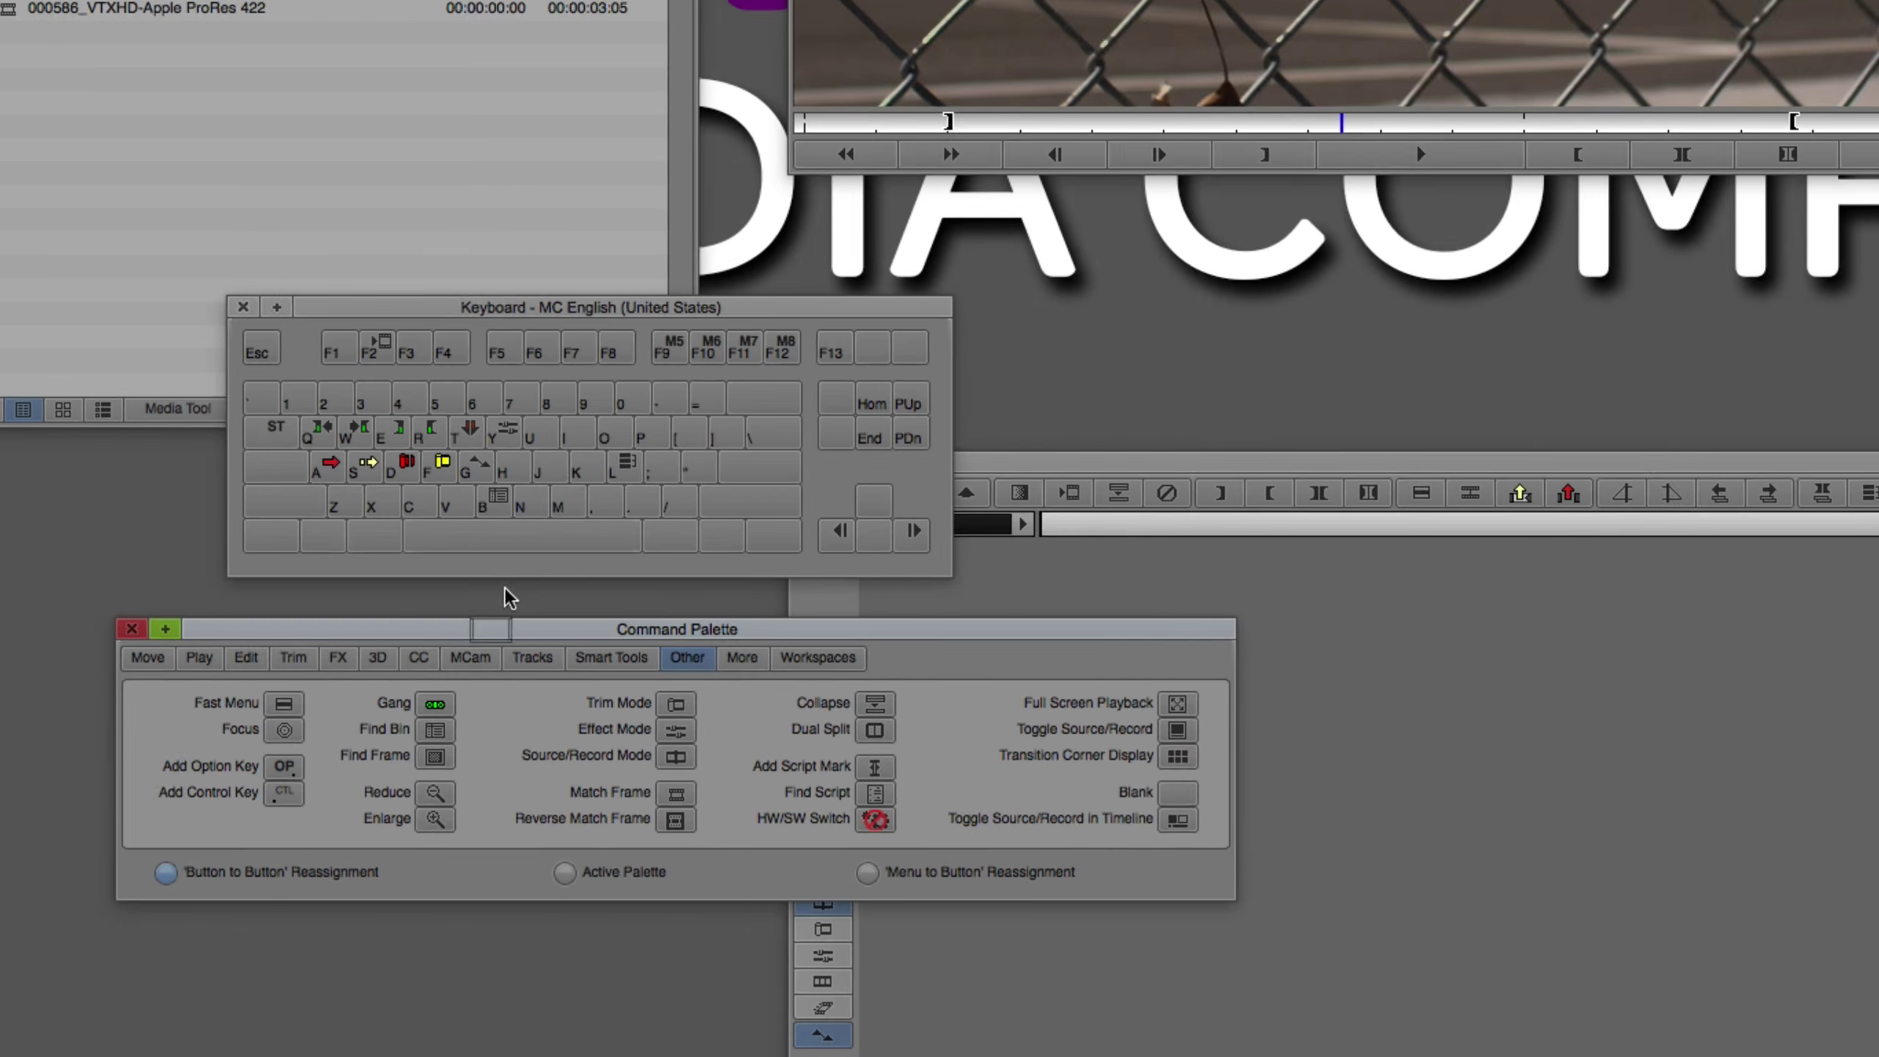
left_click_drag(505, 588, 520, 506)
left_click_drag(435, 756, 584, 523)
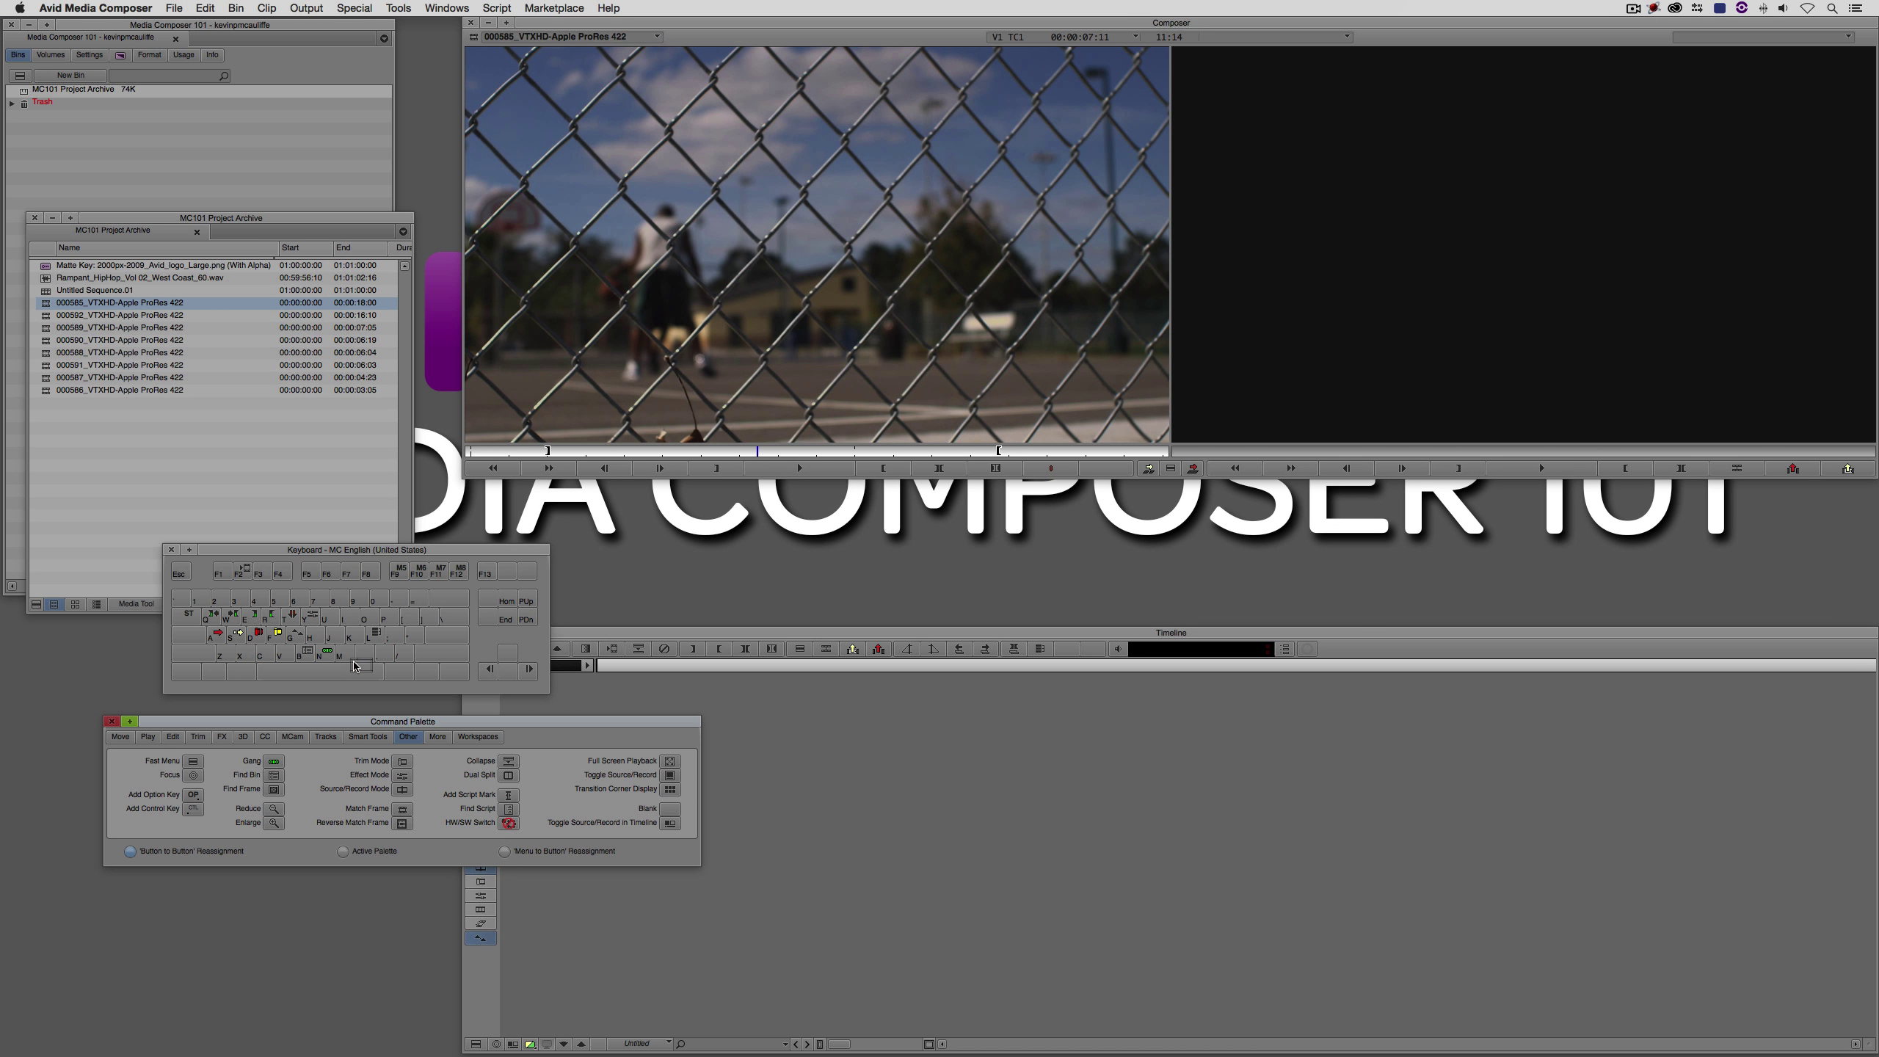
left_click_drag(355, 666, 354, 665)
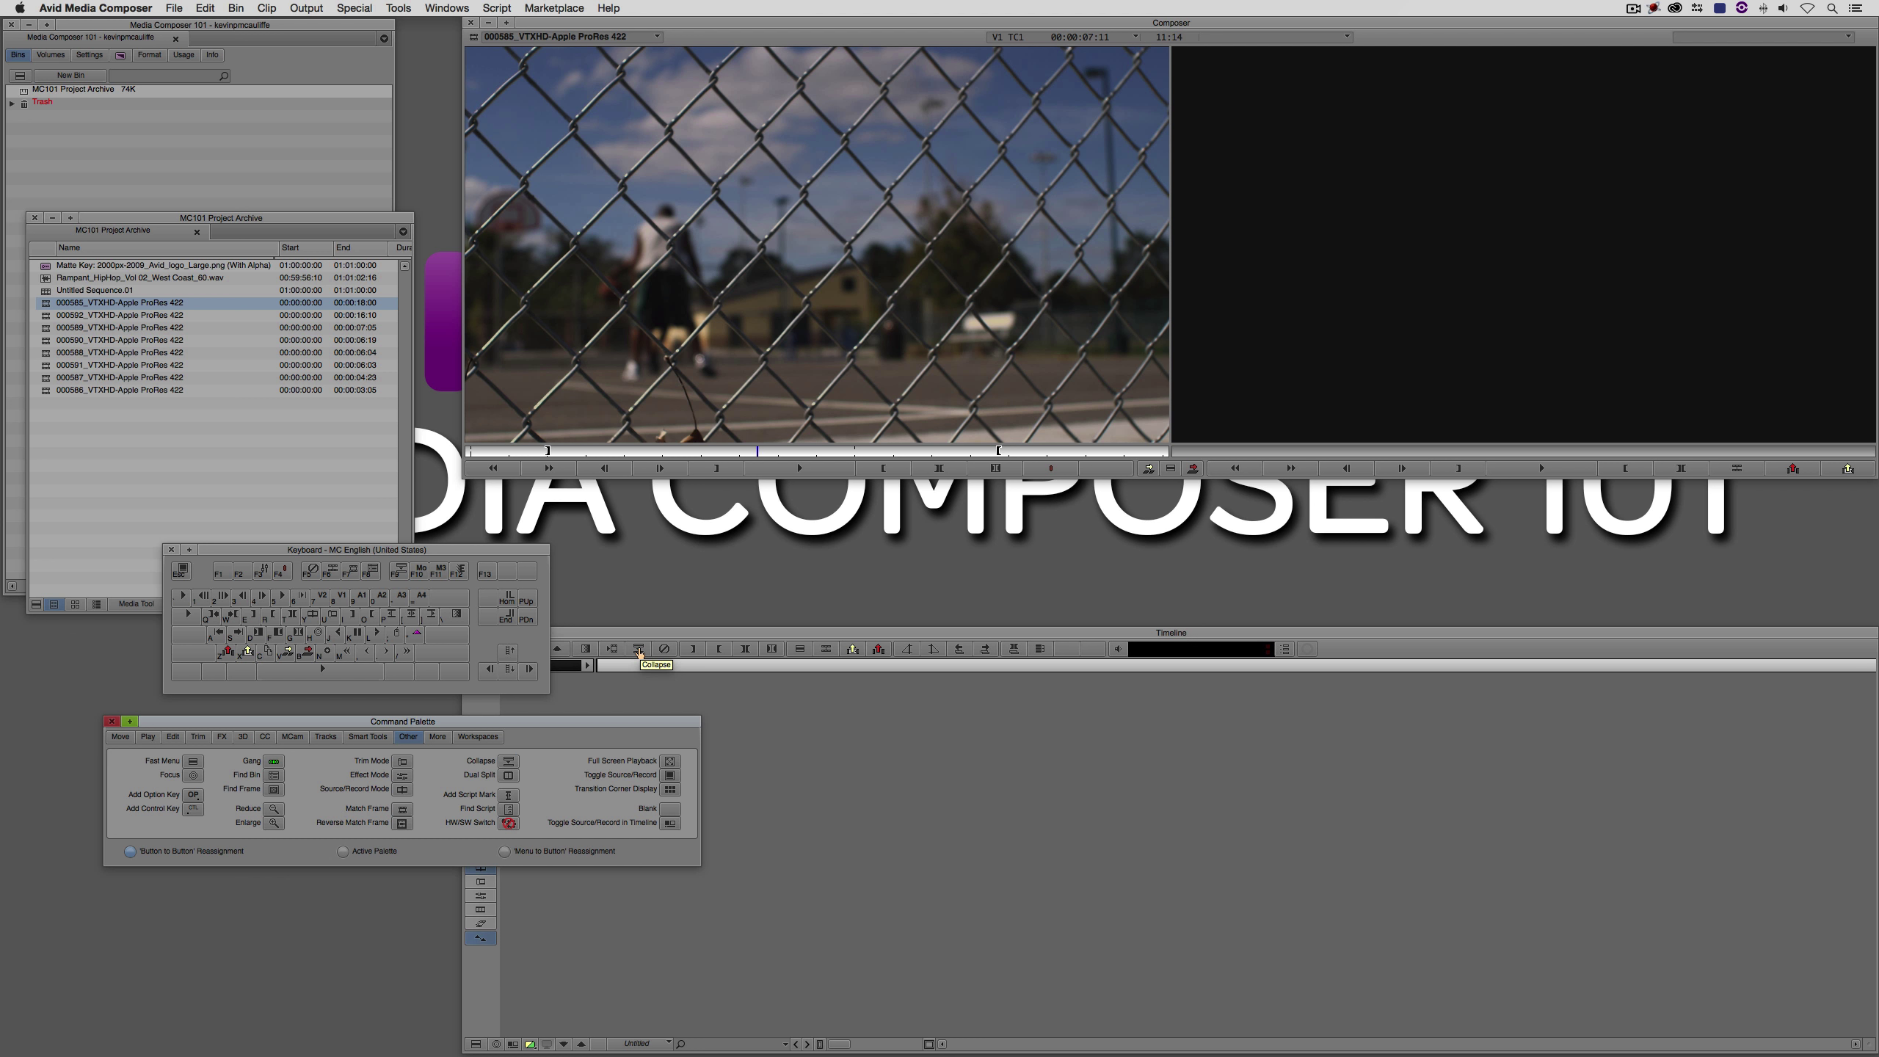
Assign Collapse to an empty Timeline toolbar button and clear that button with the Blank command
left_click_drag(508, 764, 1066, 654)
left_click_drag(661, 808, 1067, 650)
Assign the Motion Effect Editor command from the FX set to the empty button below the source monitor
left_click(220, 737)
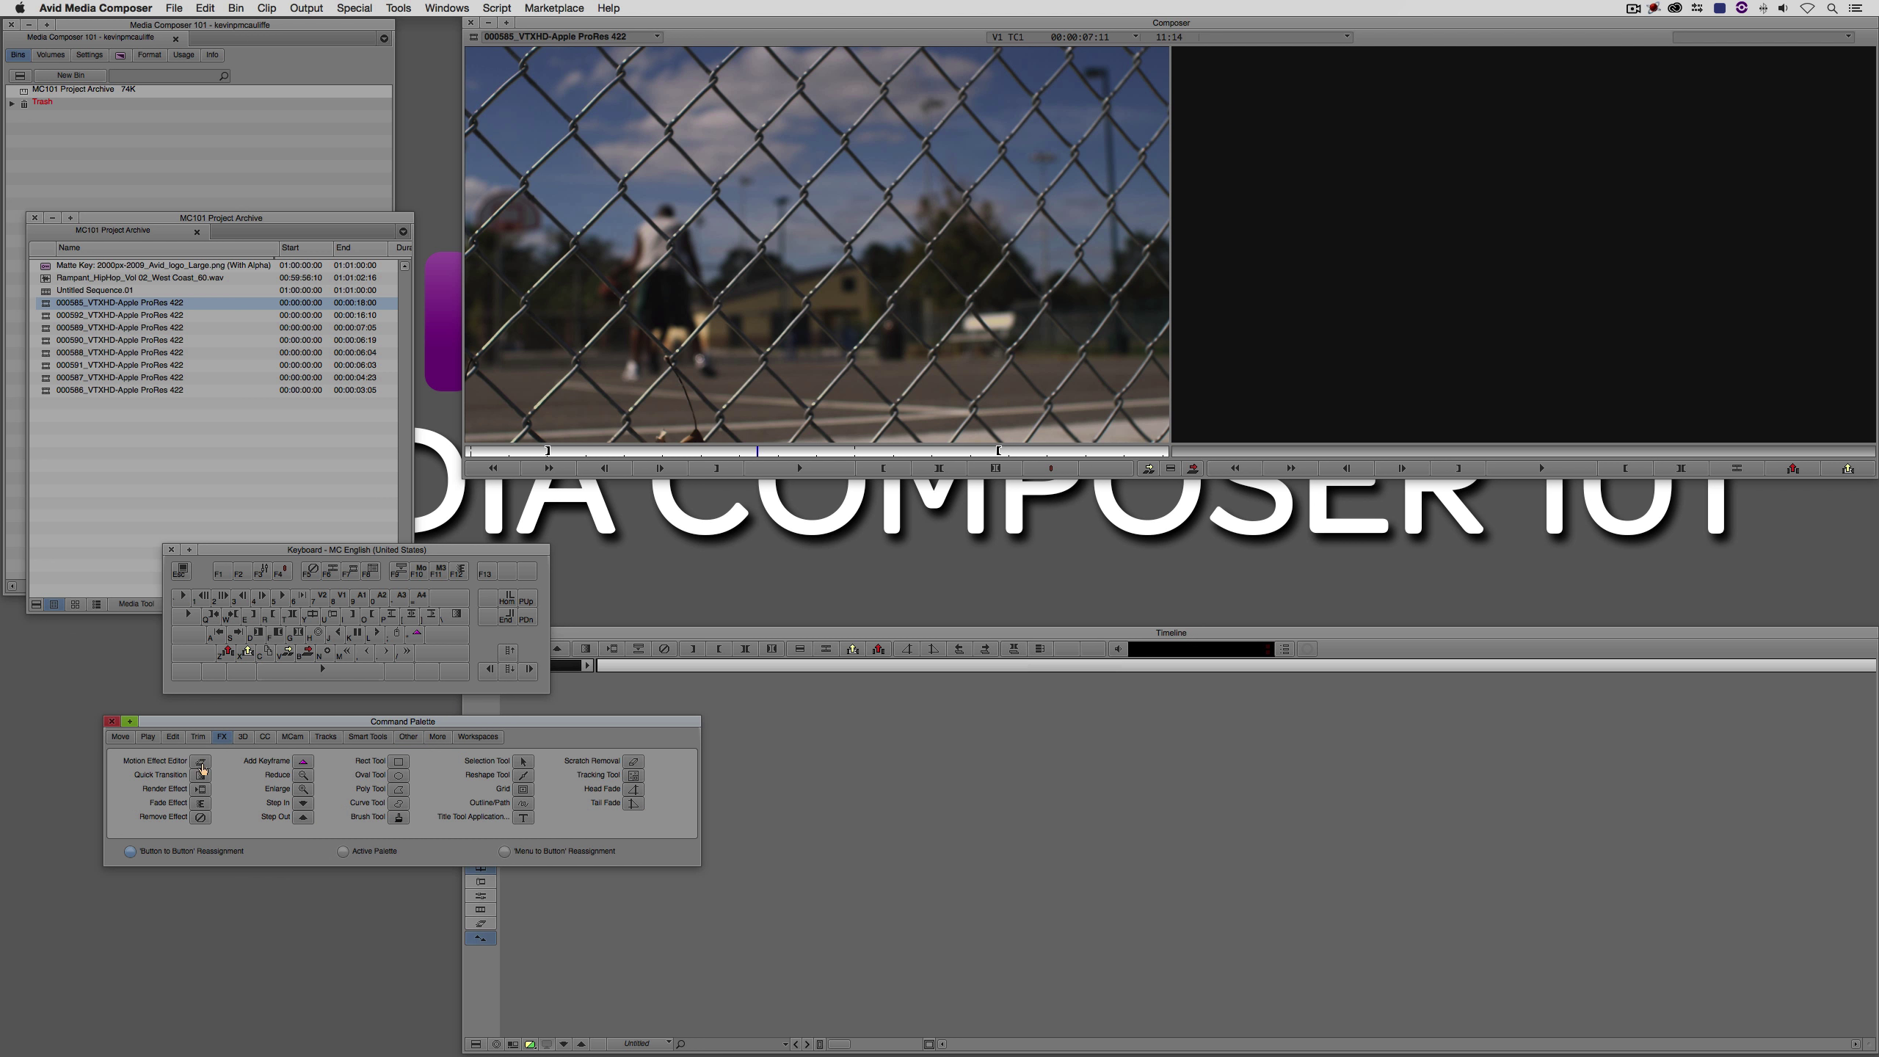
left_click_drag(750, 561, 1107, 469)
Mark a range of about 5:22 in the source clip, ending at 00:00:11:07
left_click_drag(757, 450, 910, 459)
key("i")
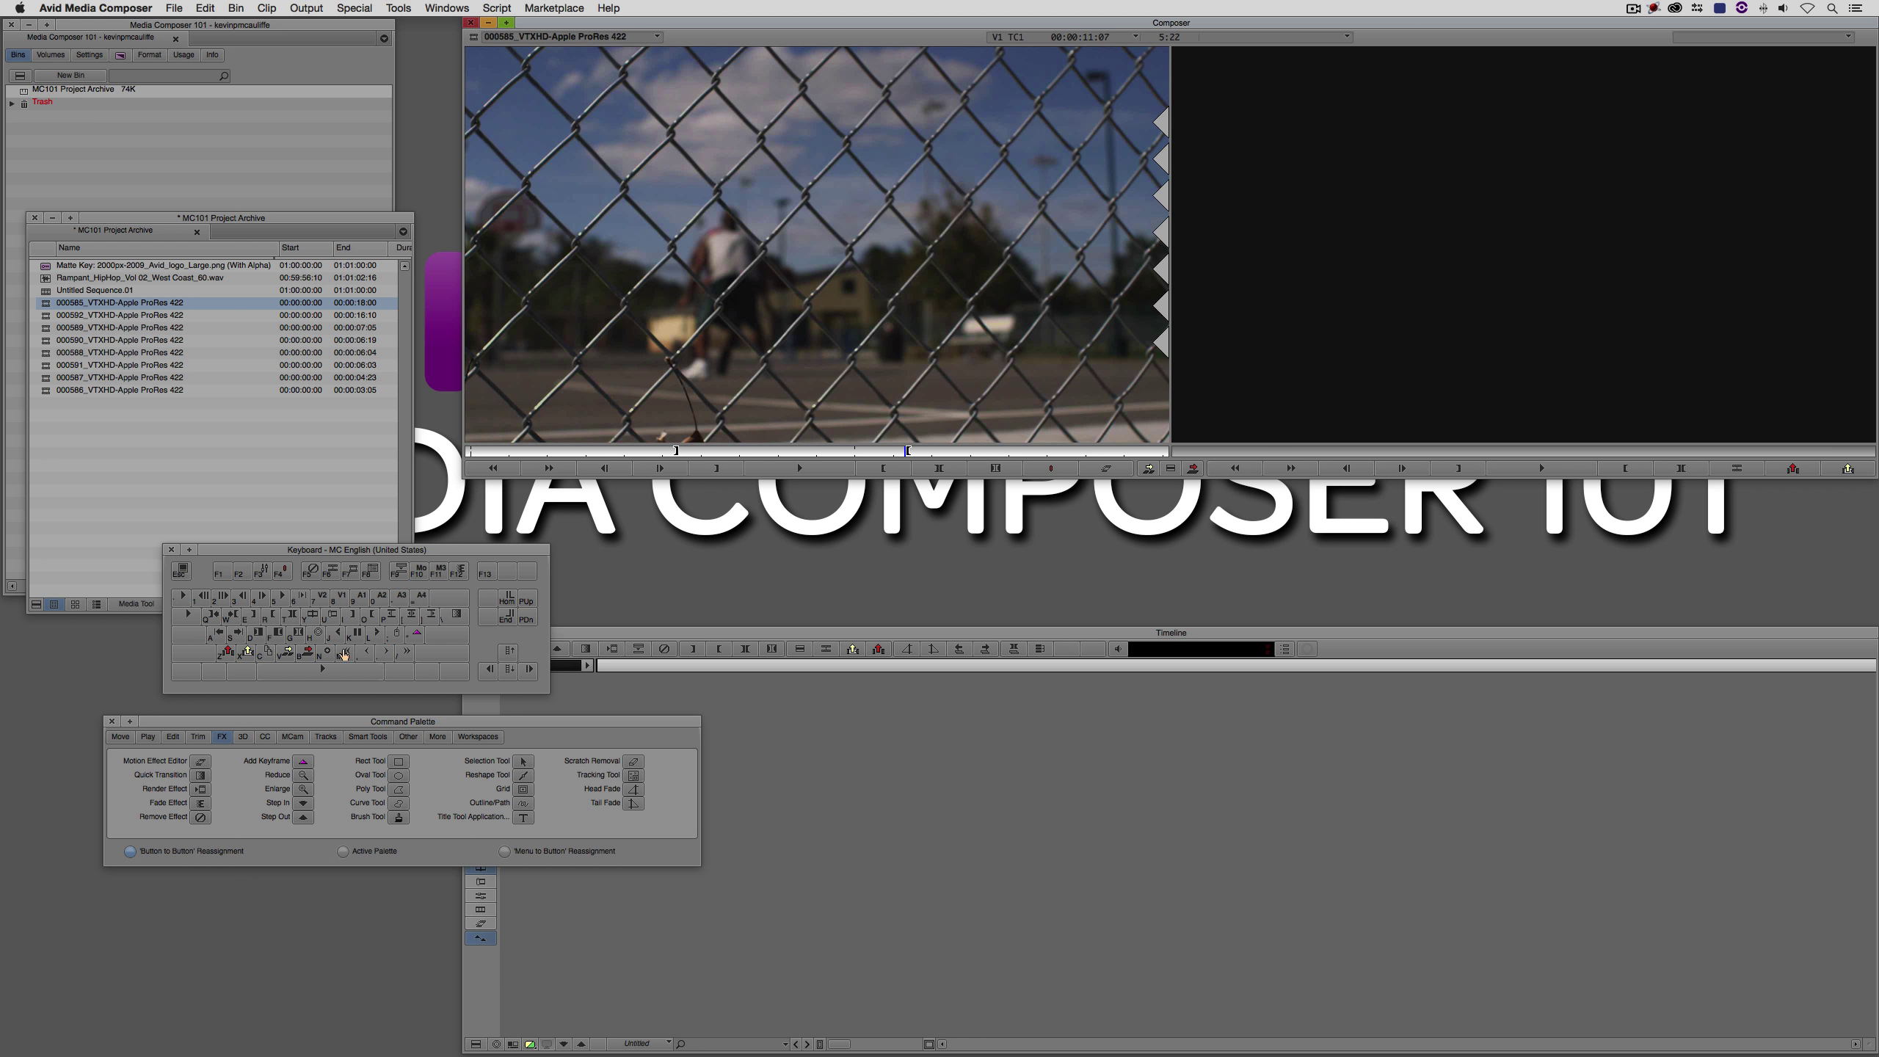
Close the Command Palette, open the Motion Effect dialog with the source monitor's new button, and cancel the dialog
left_click(112, 720)
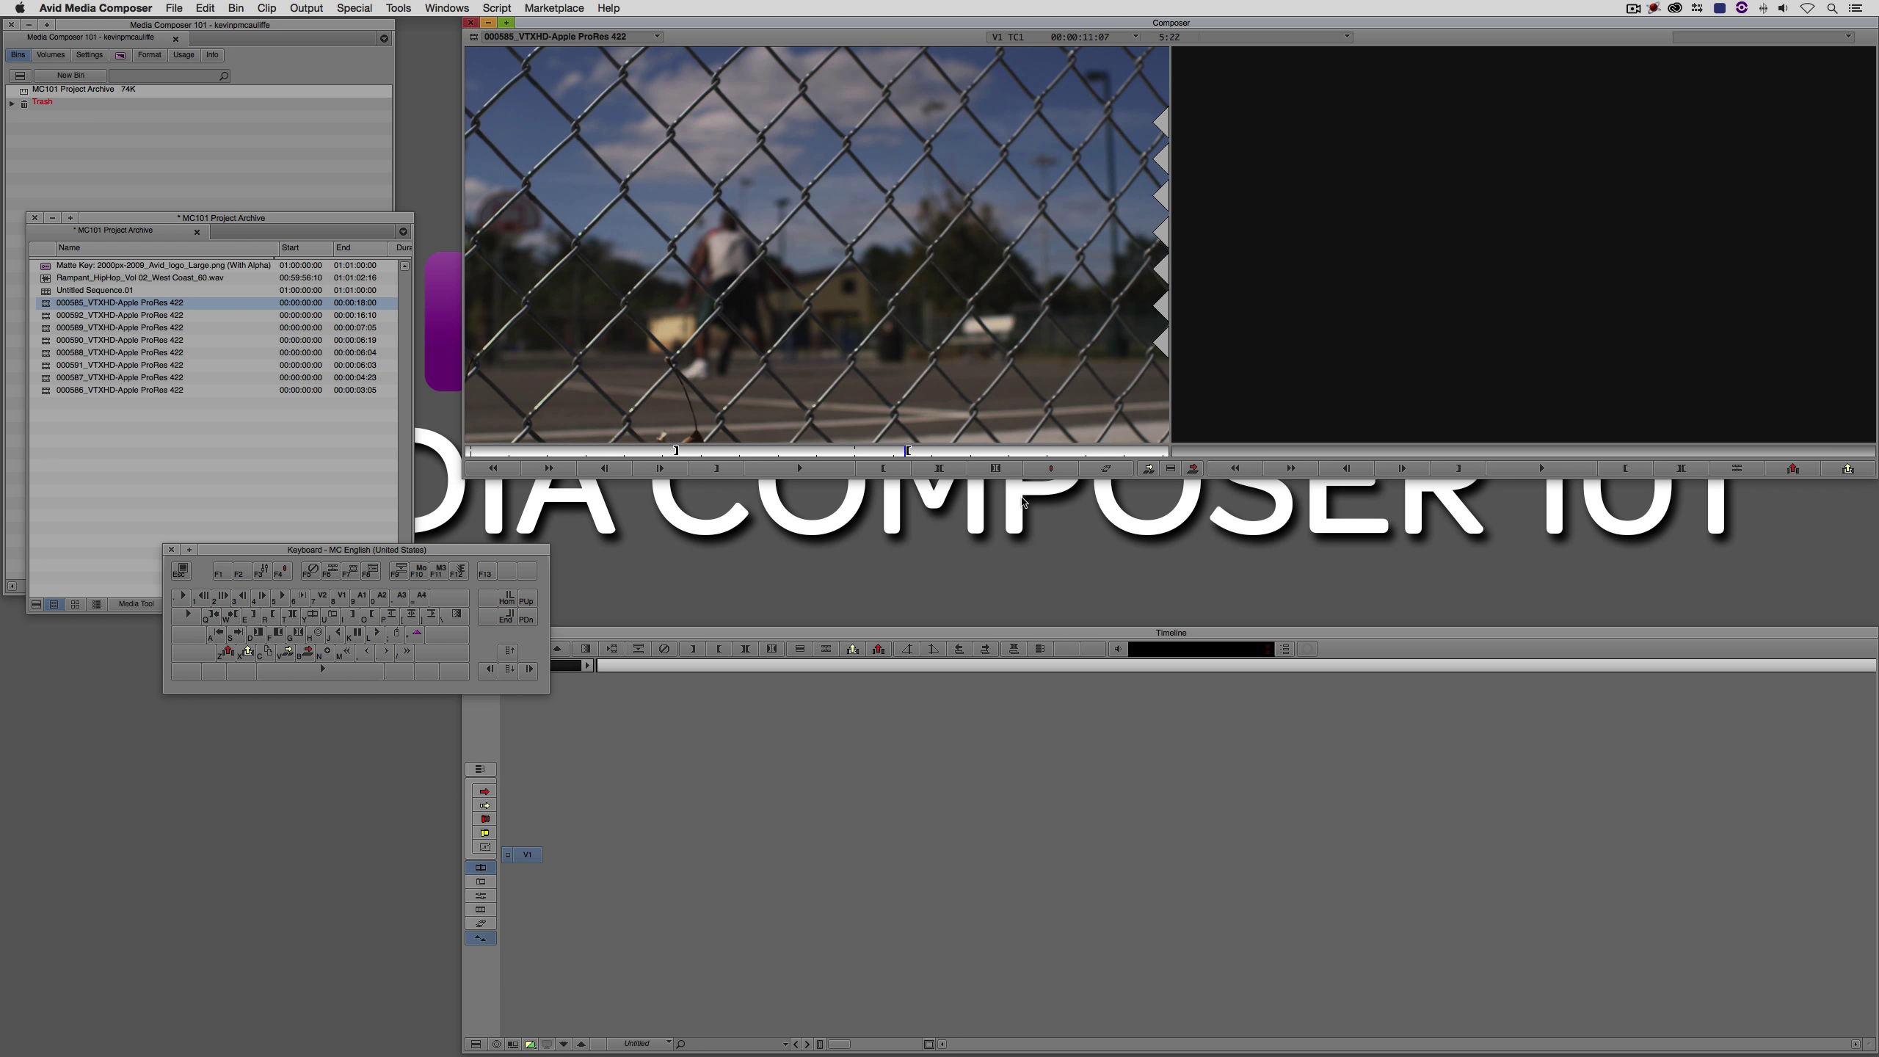
left_click(1106, 467)
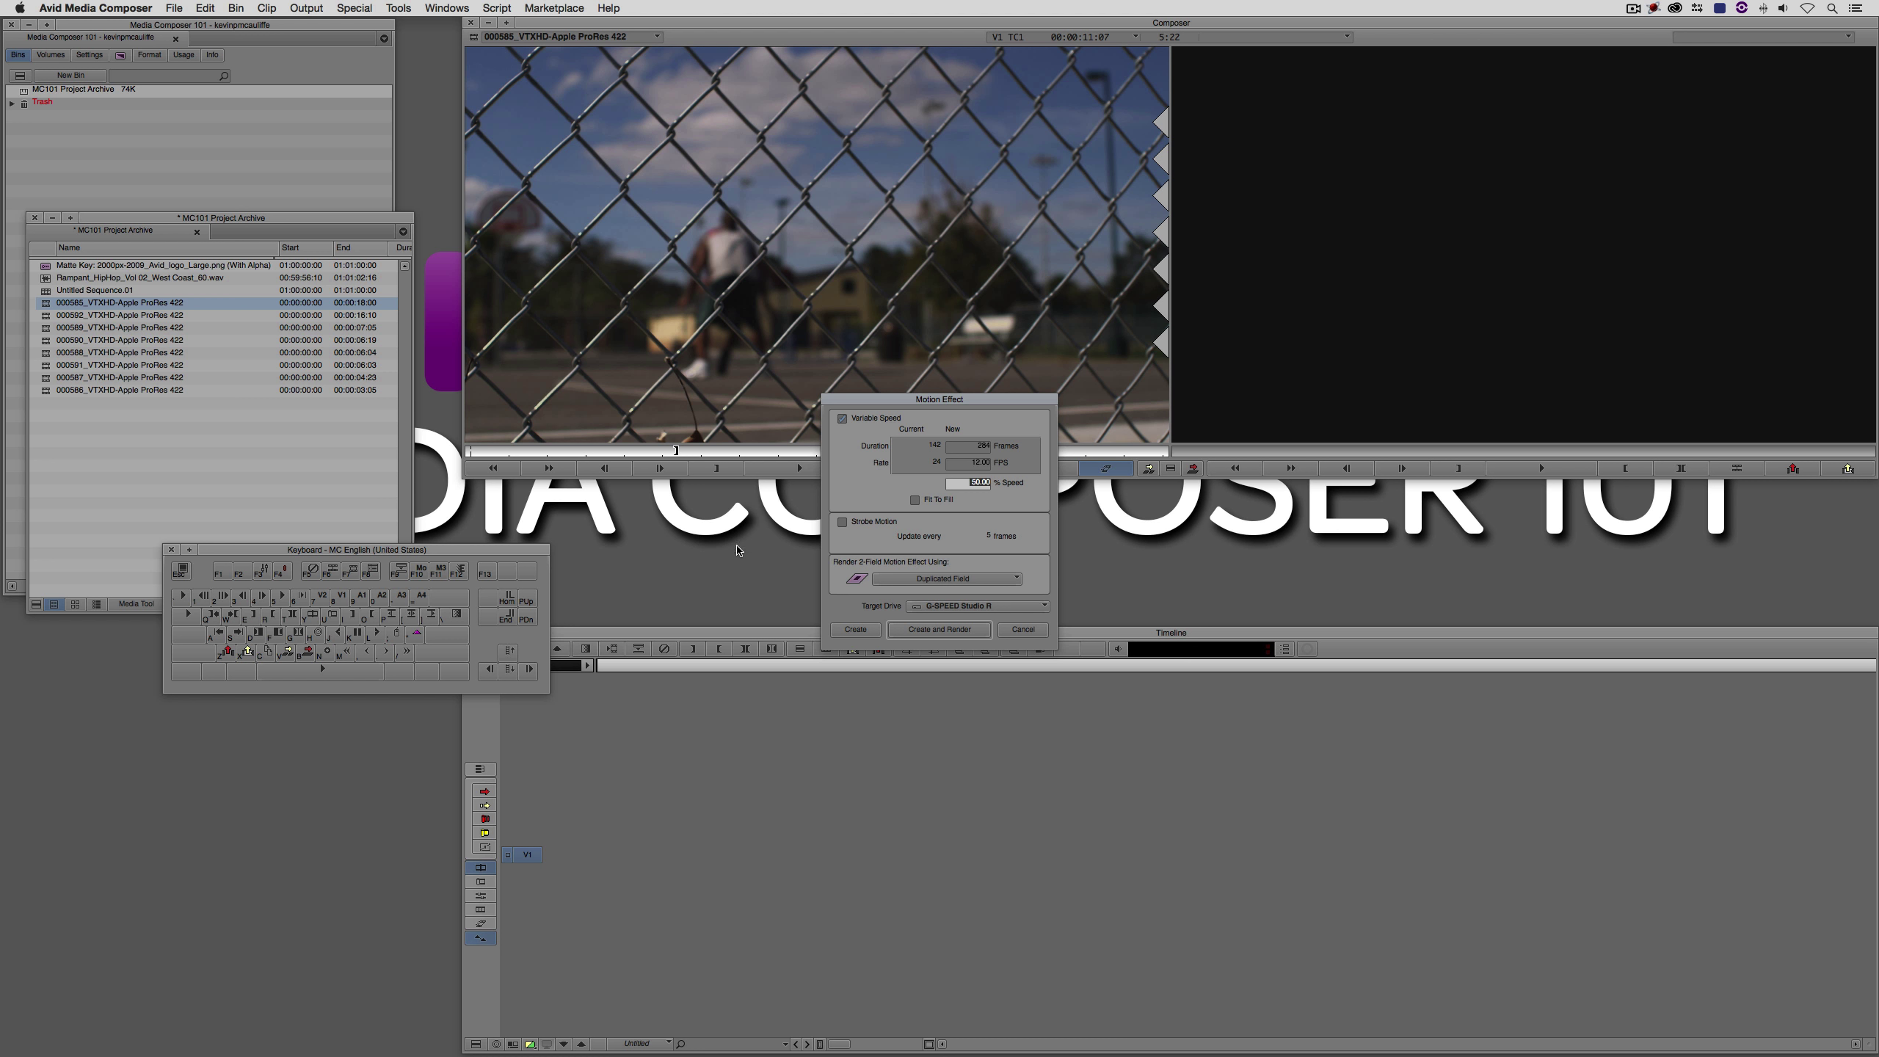
left_click(1006, 634)
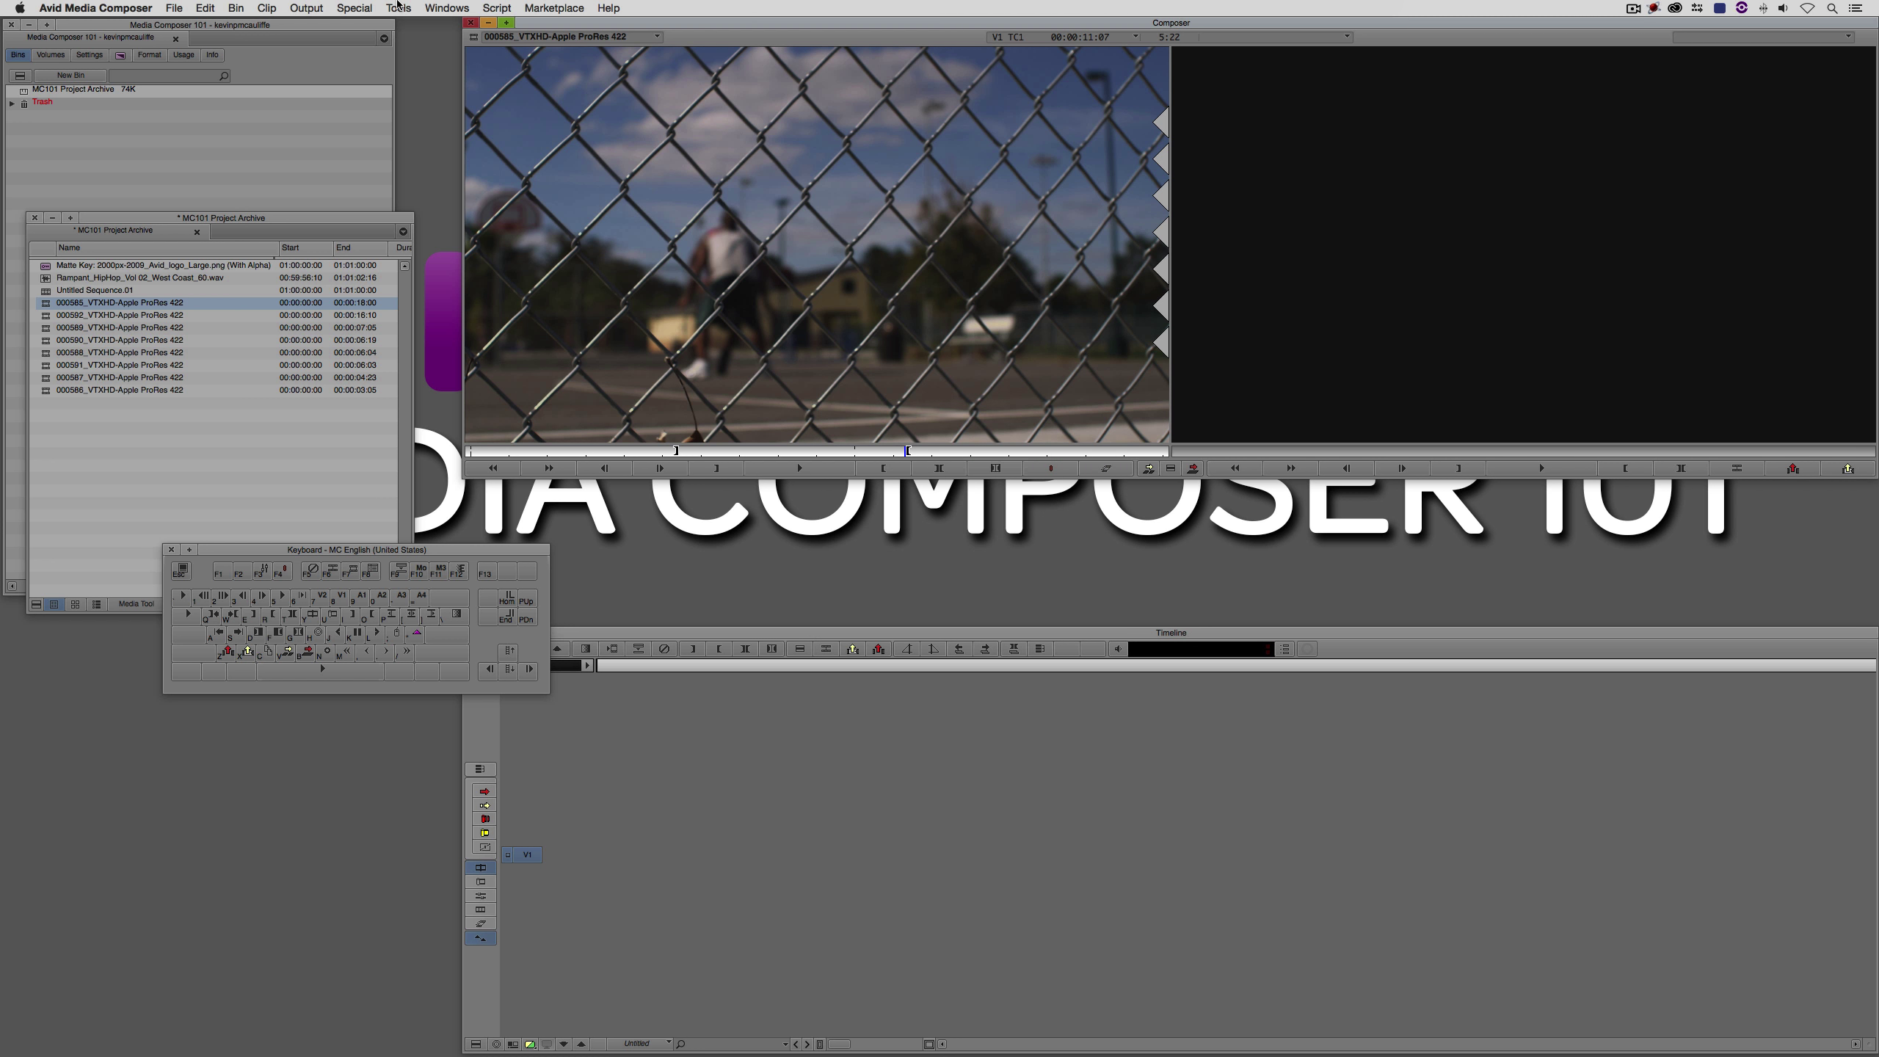
Reopen the Command Palette, try the source monitor's Motion Effect Editor button, and switch the palette to Active Palette mode
key("super+3")
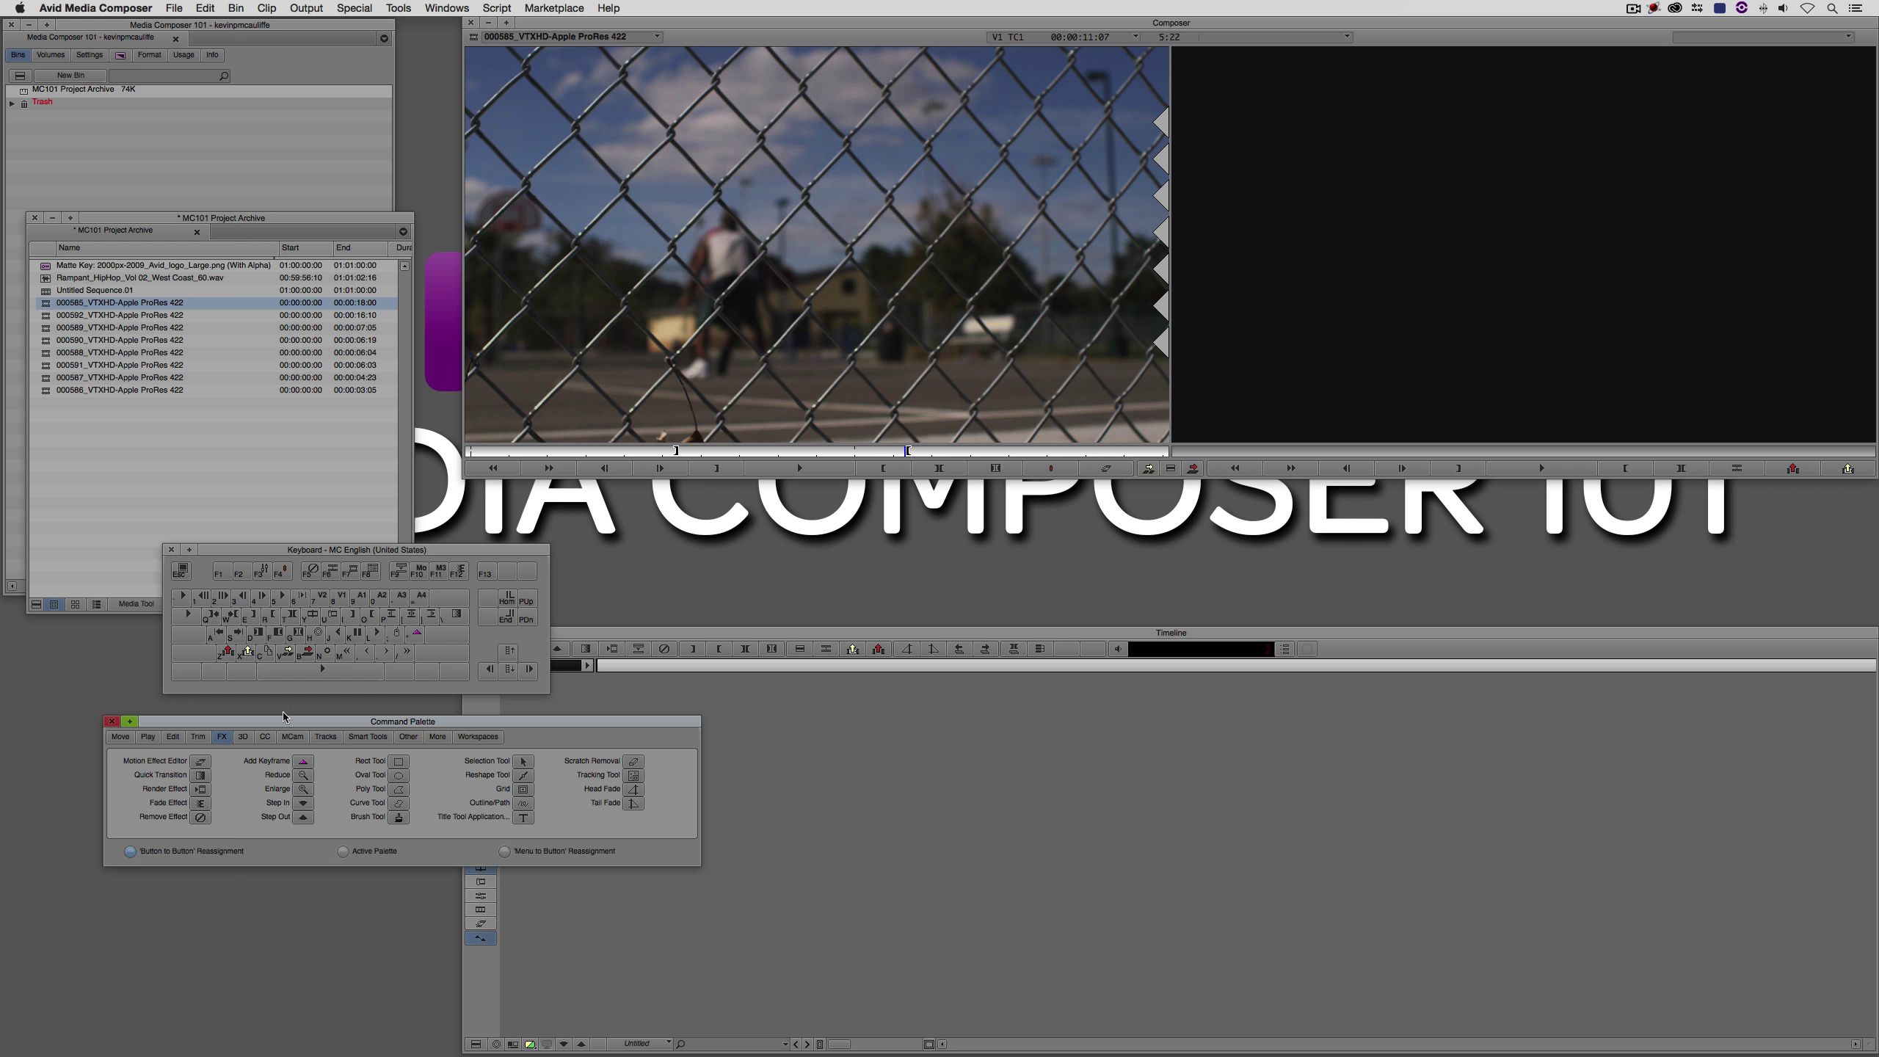
left_click(1109, 470)
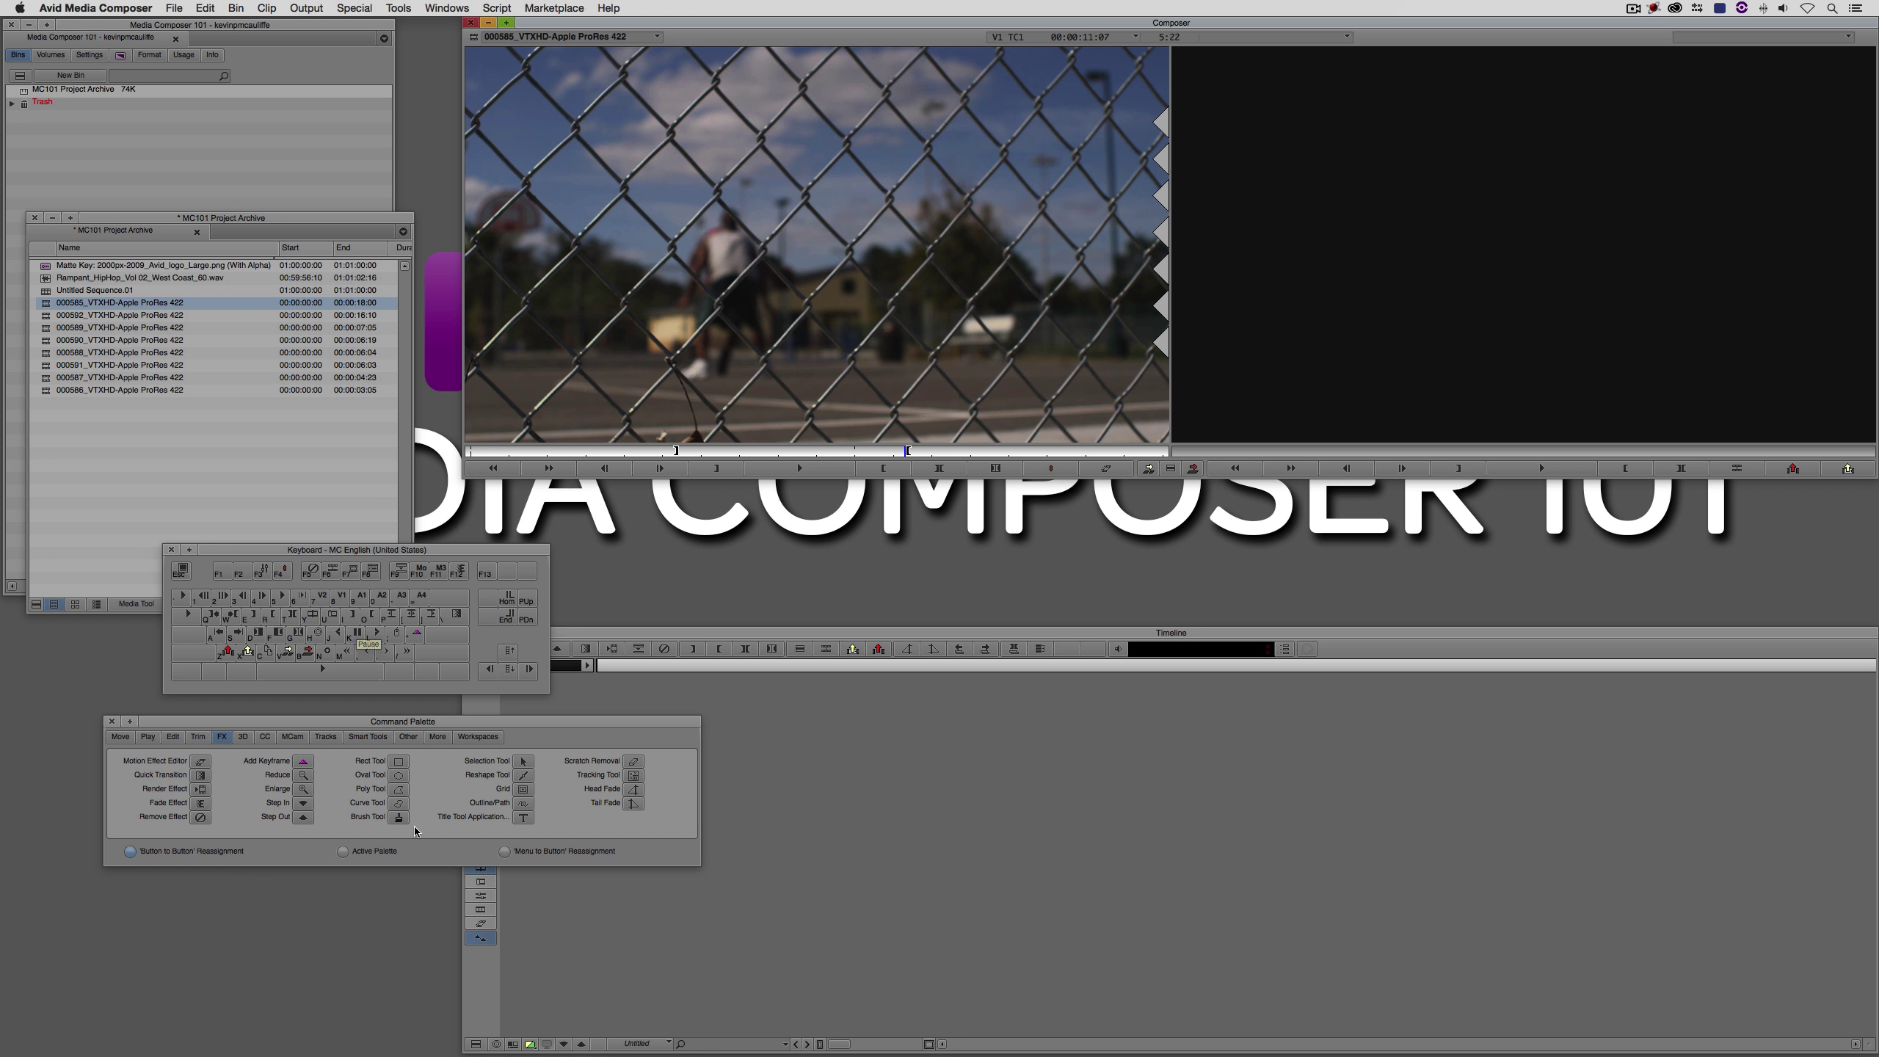
left_click(344, 851)
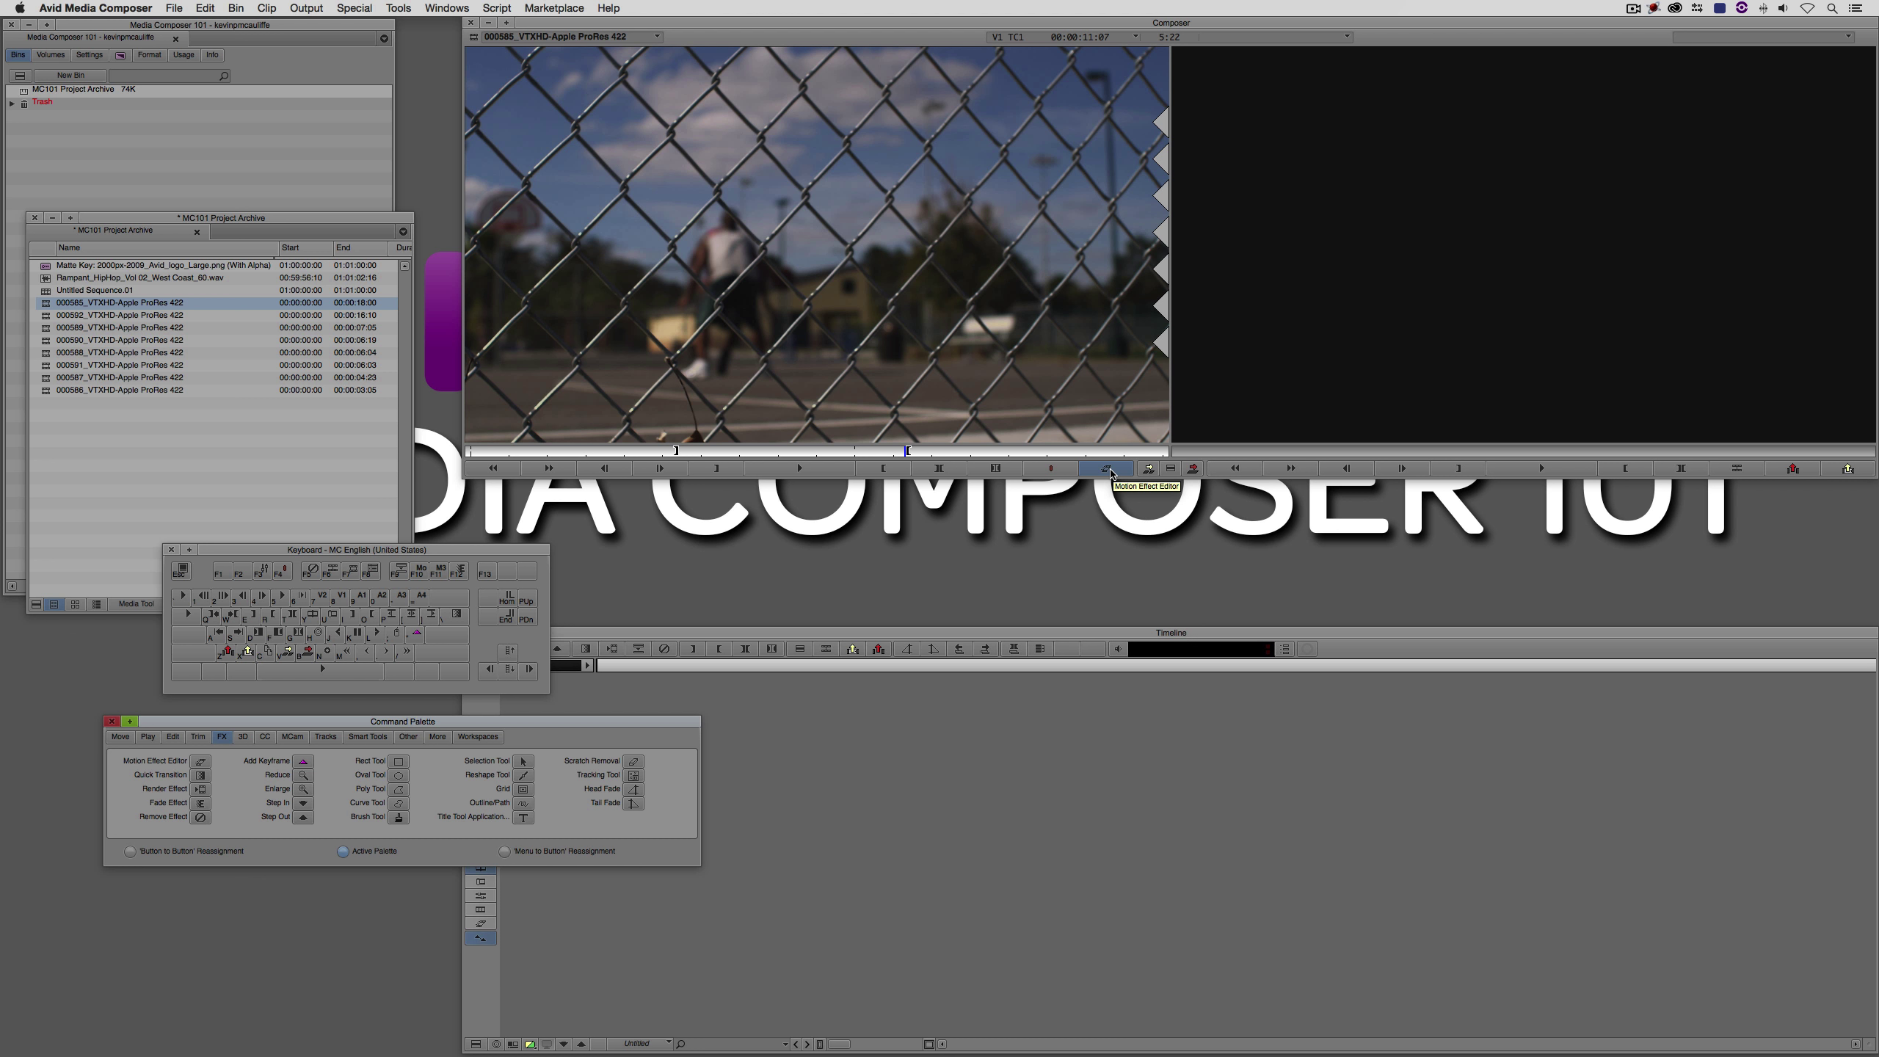
Run Motion Effect Editor directly from the active Command Palette and cancel the Motion Effect dialog
mouse_move(432, 727)
left_mouse_down()
mouse_move(341, 730)
mouse_move(405, 736)
left_mouse_up()
left_click(762, 390)
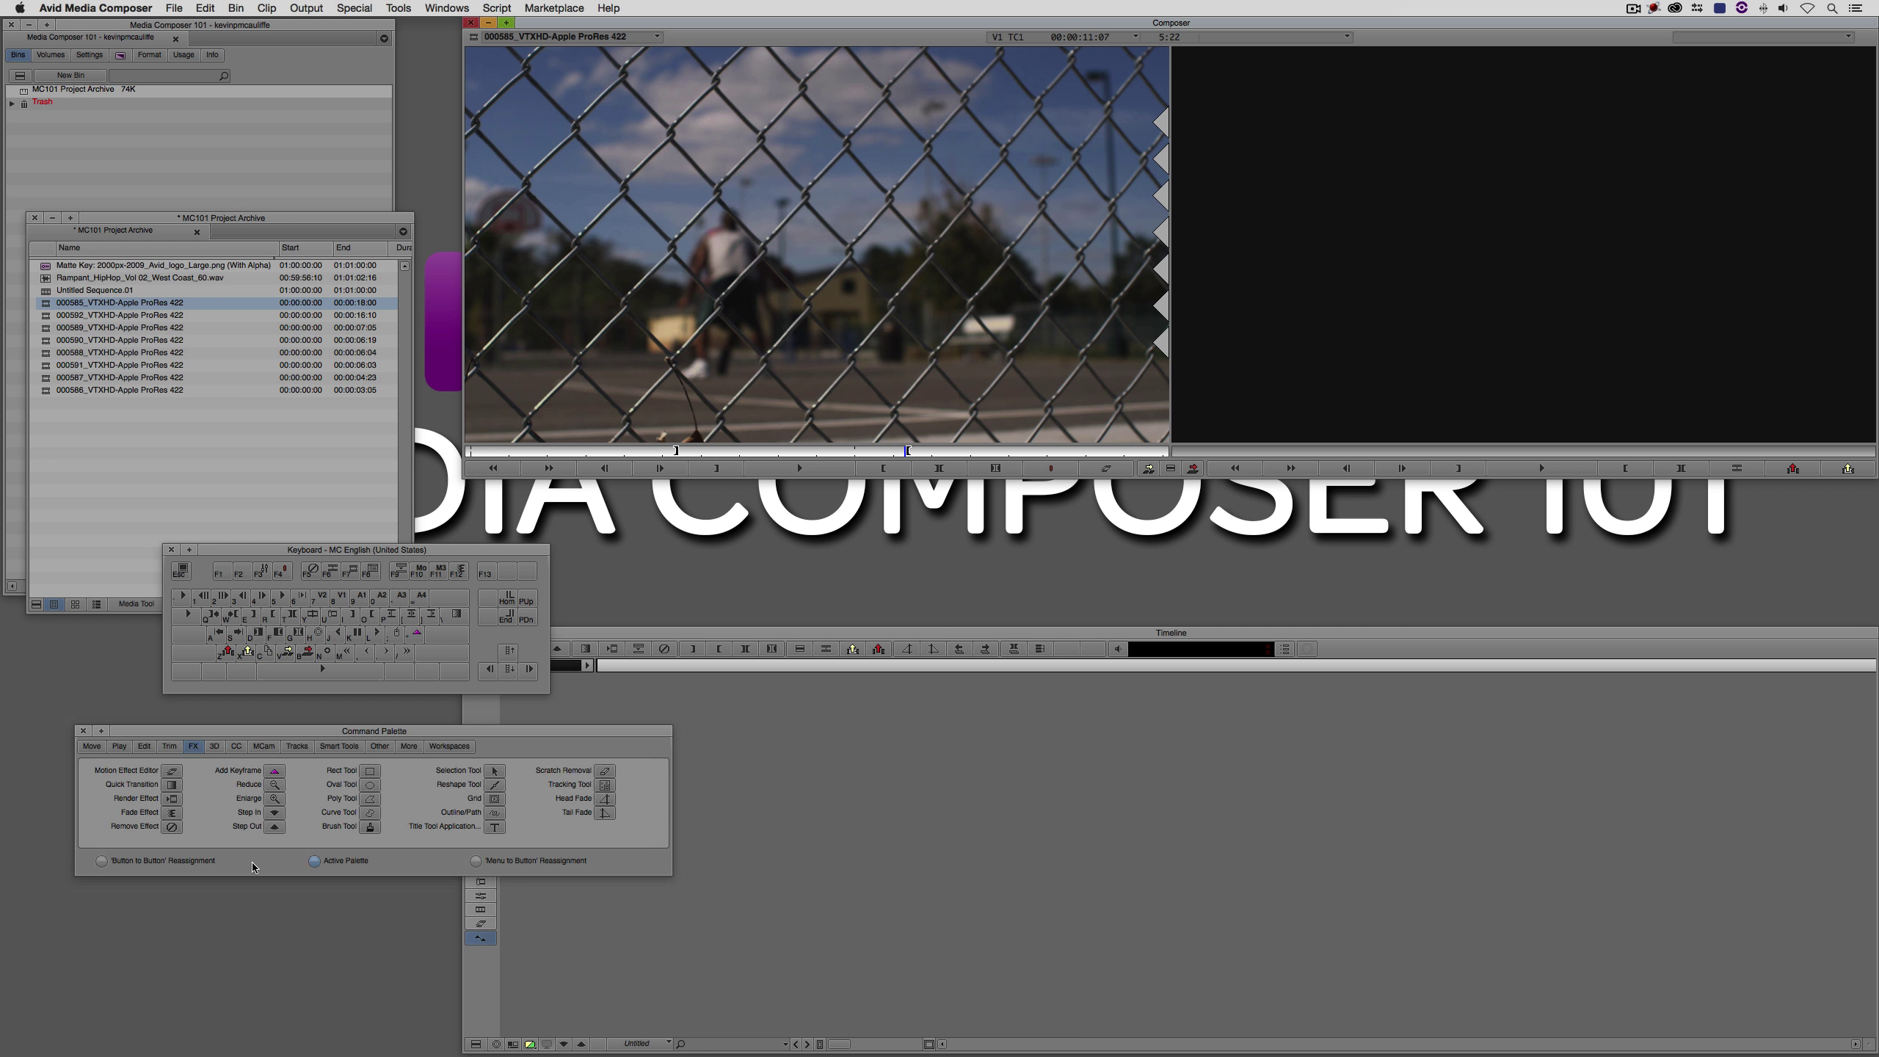
left_click(172, 773)
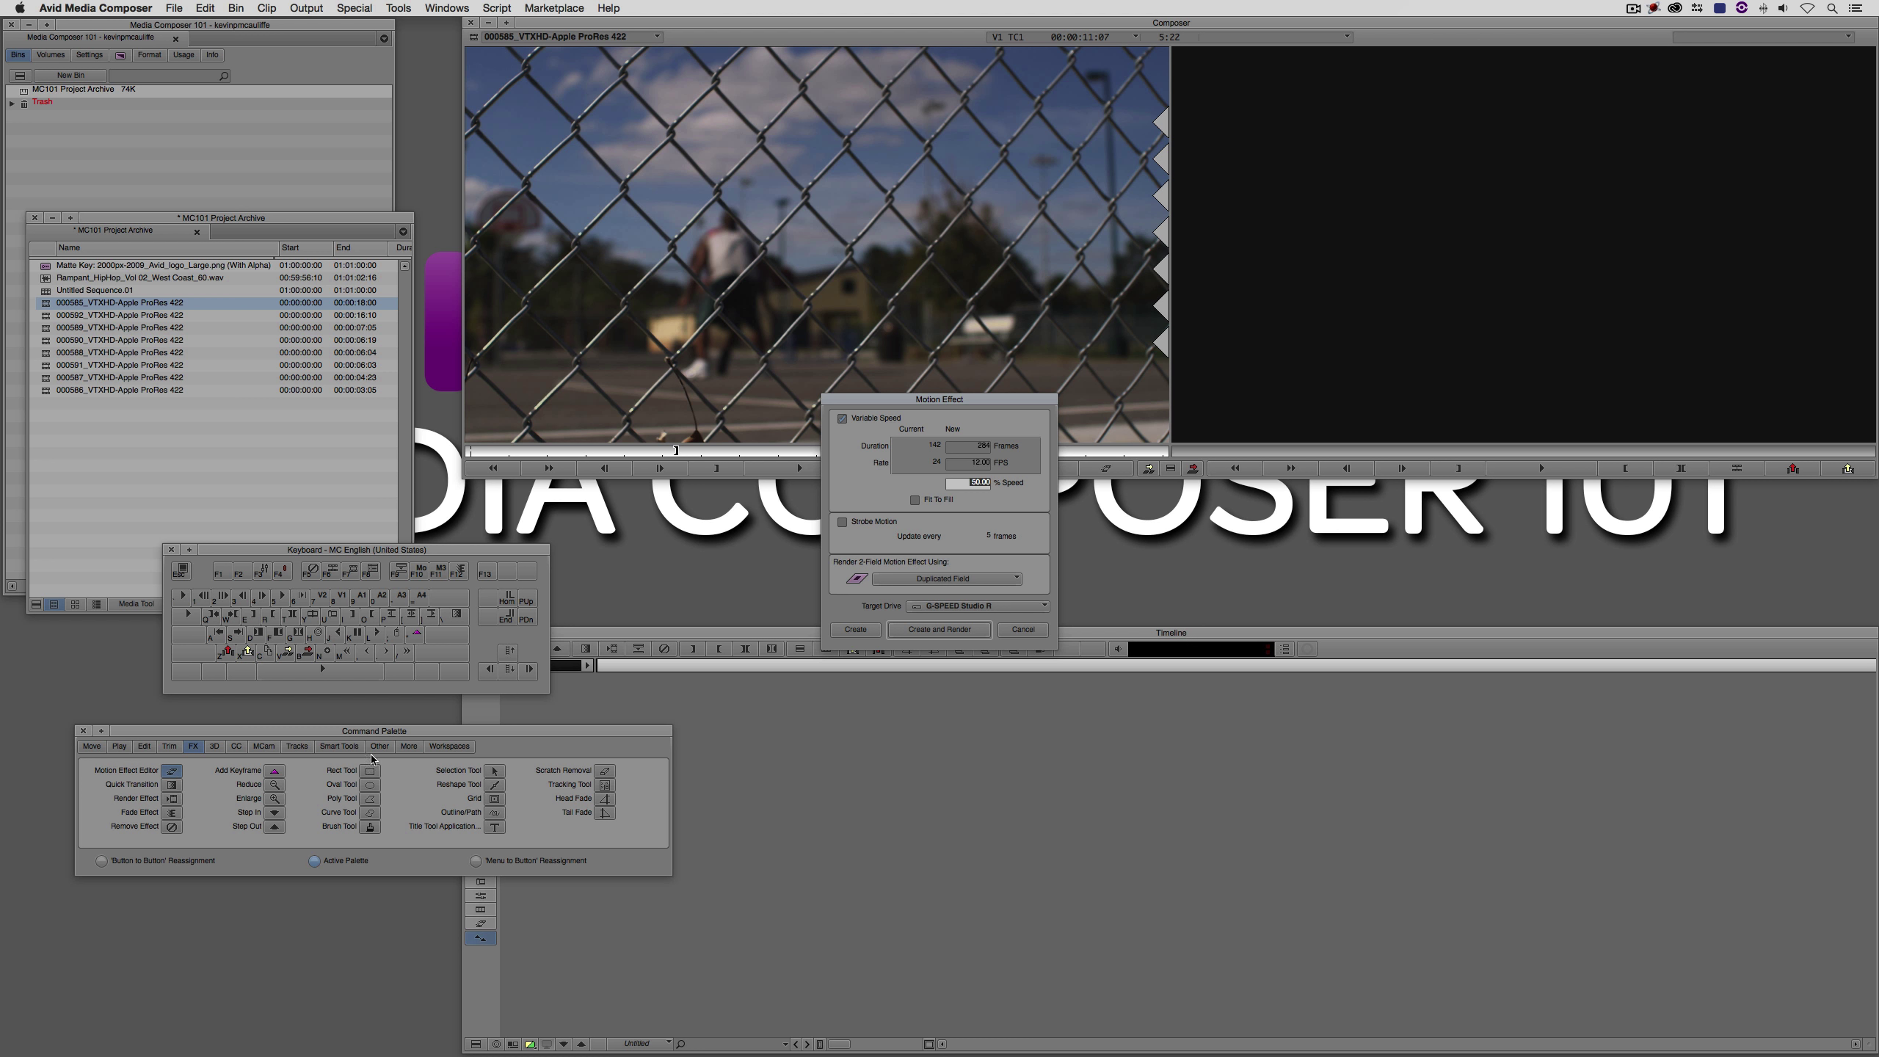
left_click(1023, 629)
Lower the Timeline window and place the Command Palette in the gap beneath the Composer
left_click_drag(497, 731, 1091, 478)
left_click(868, 638)
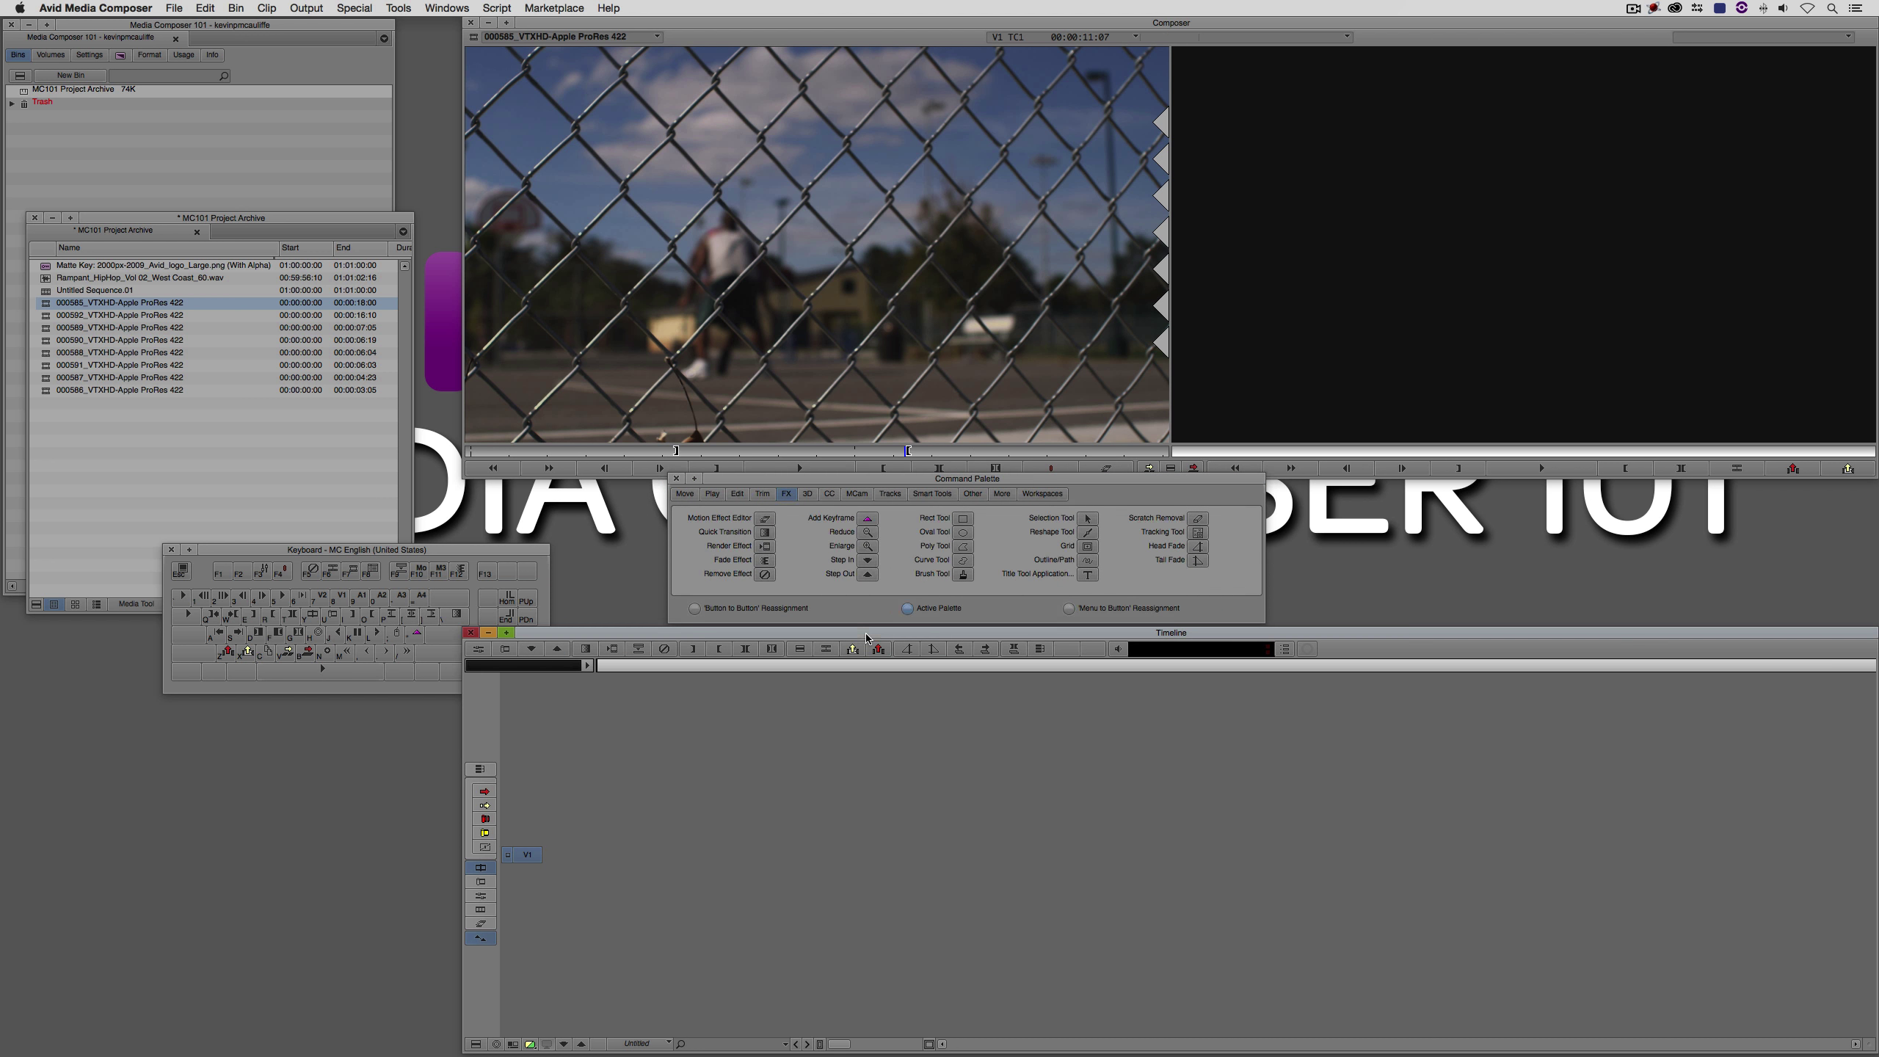
left_click_drag(867, 637, 868, 686)
mouse_move(843, 485)
left_mouse_down()
mouse_move(846, 508)
mouse_move(818, 507)
left_mouse_up()
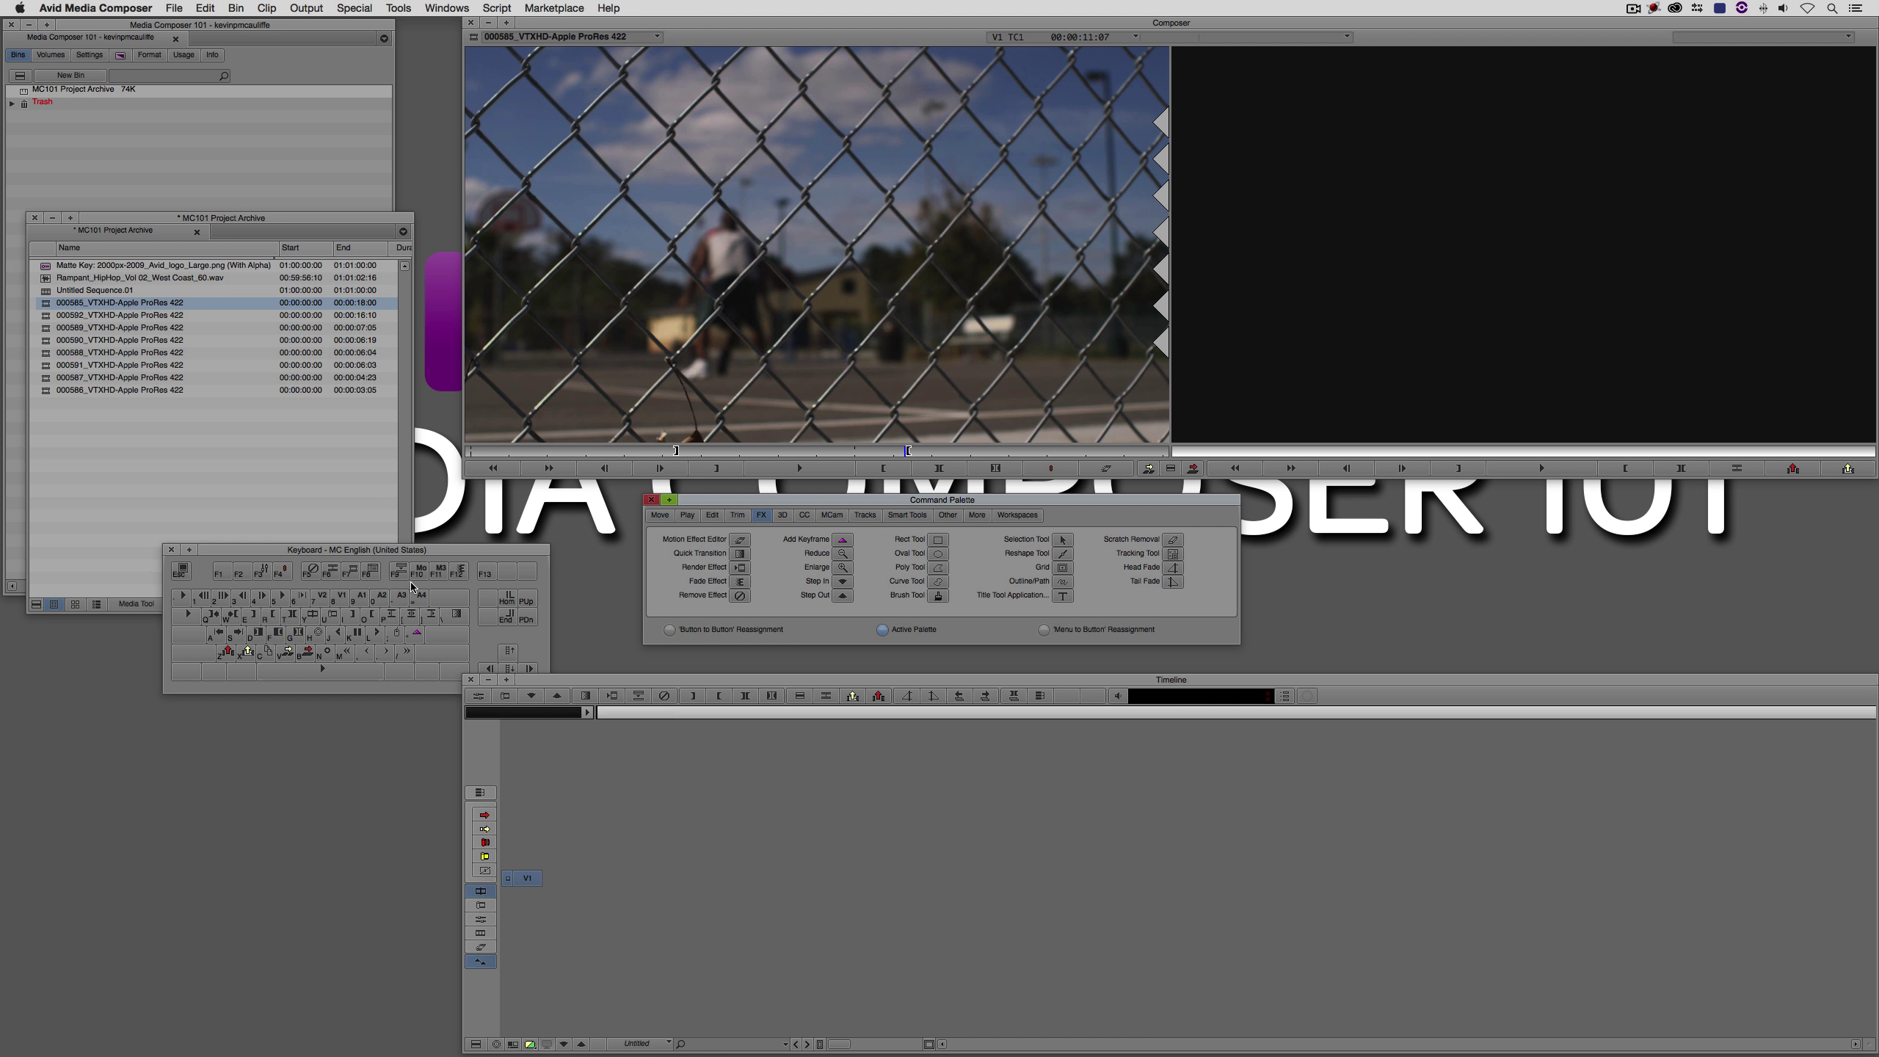
Bring the keyboard layout window forward and set the Command Palette to 'Button to Button' Reassignment
left_click(269, 552)
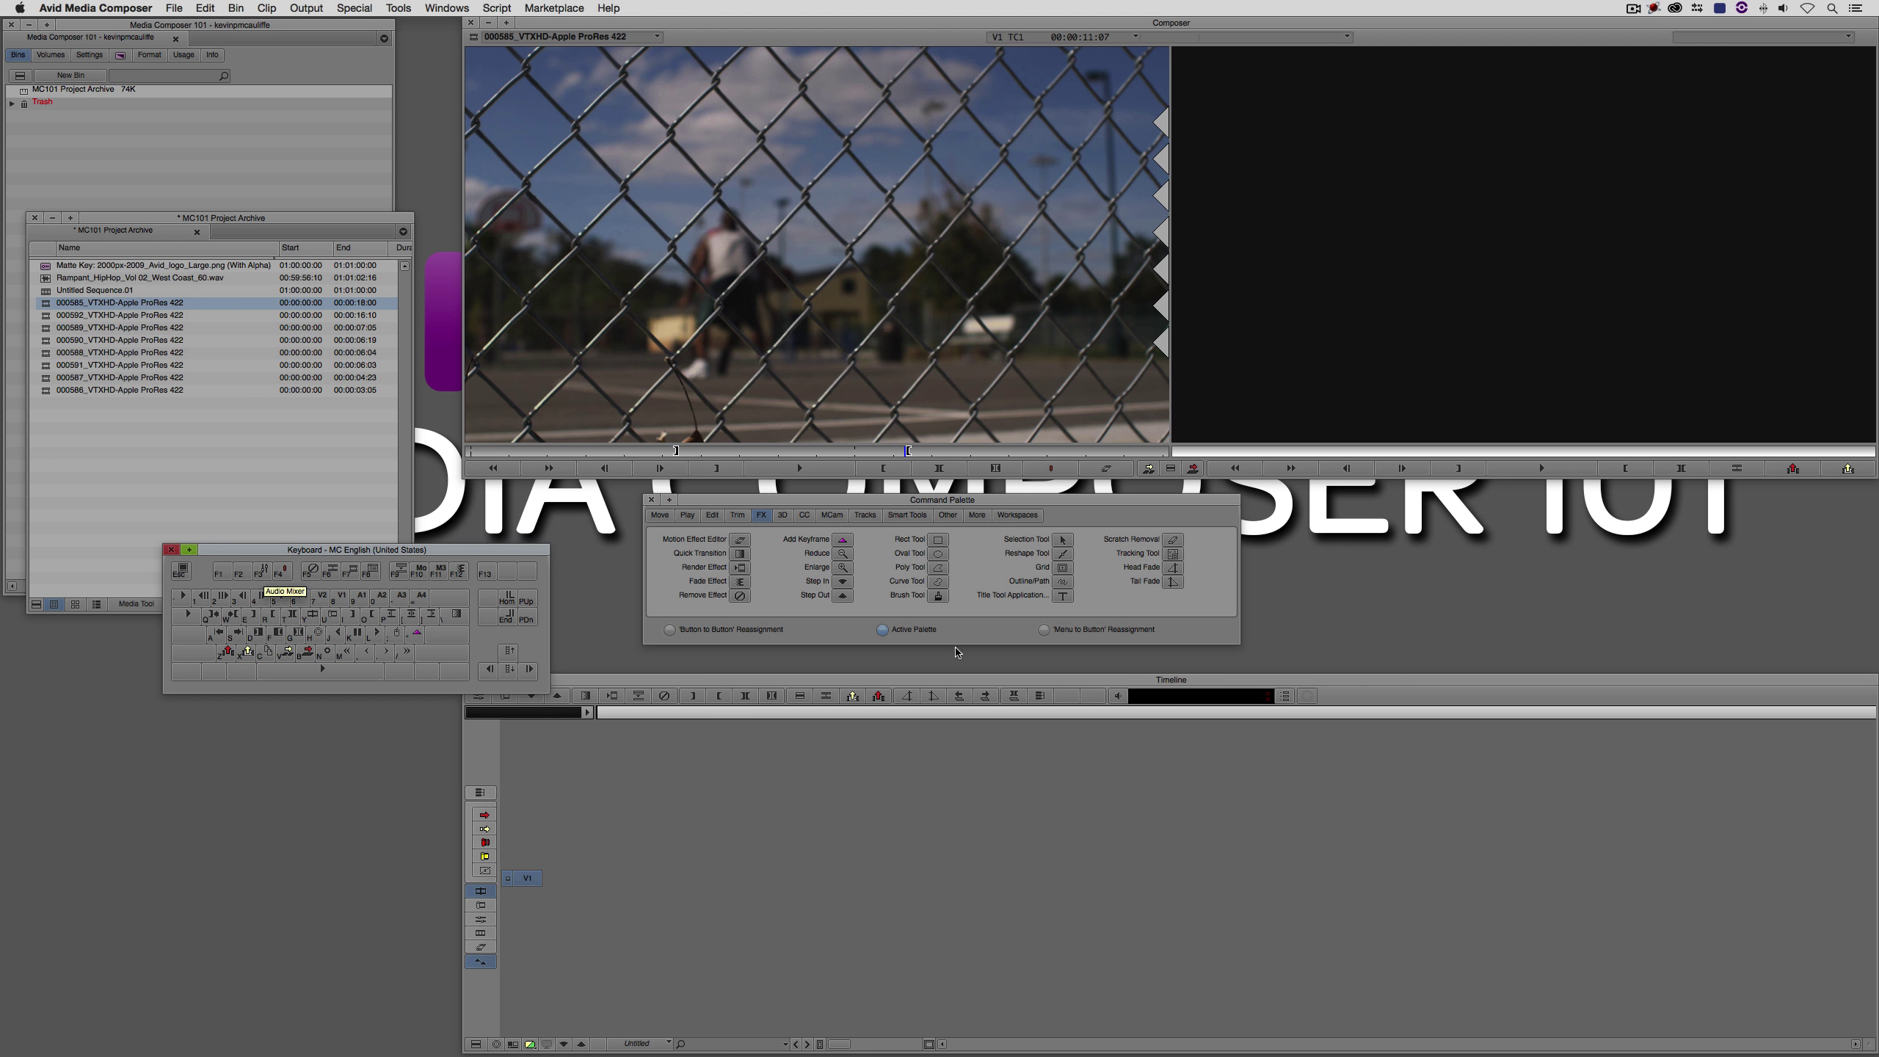
left_click(741, 637)
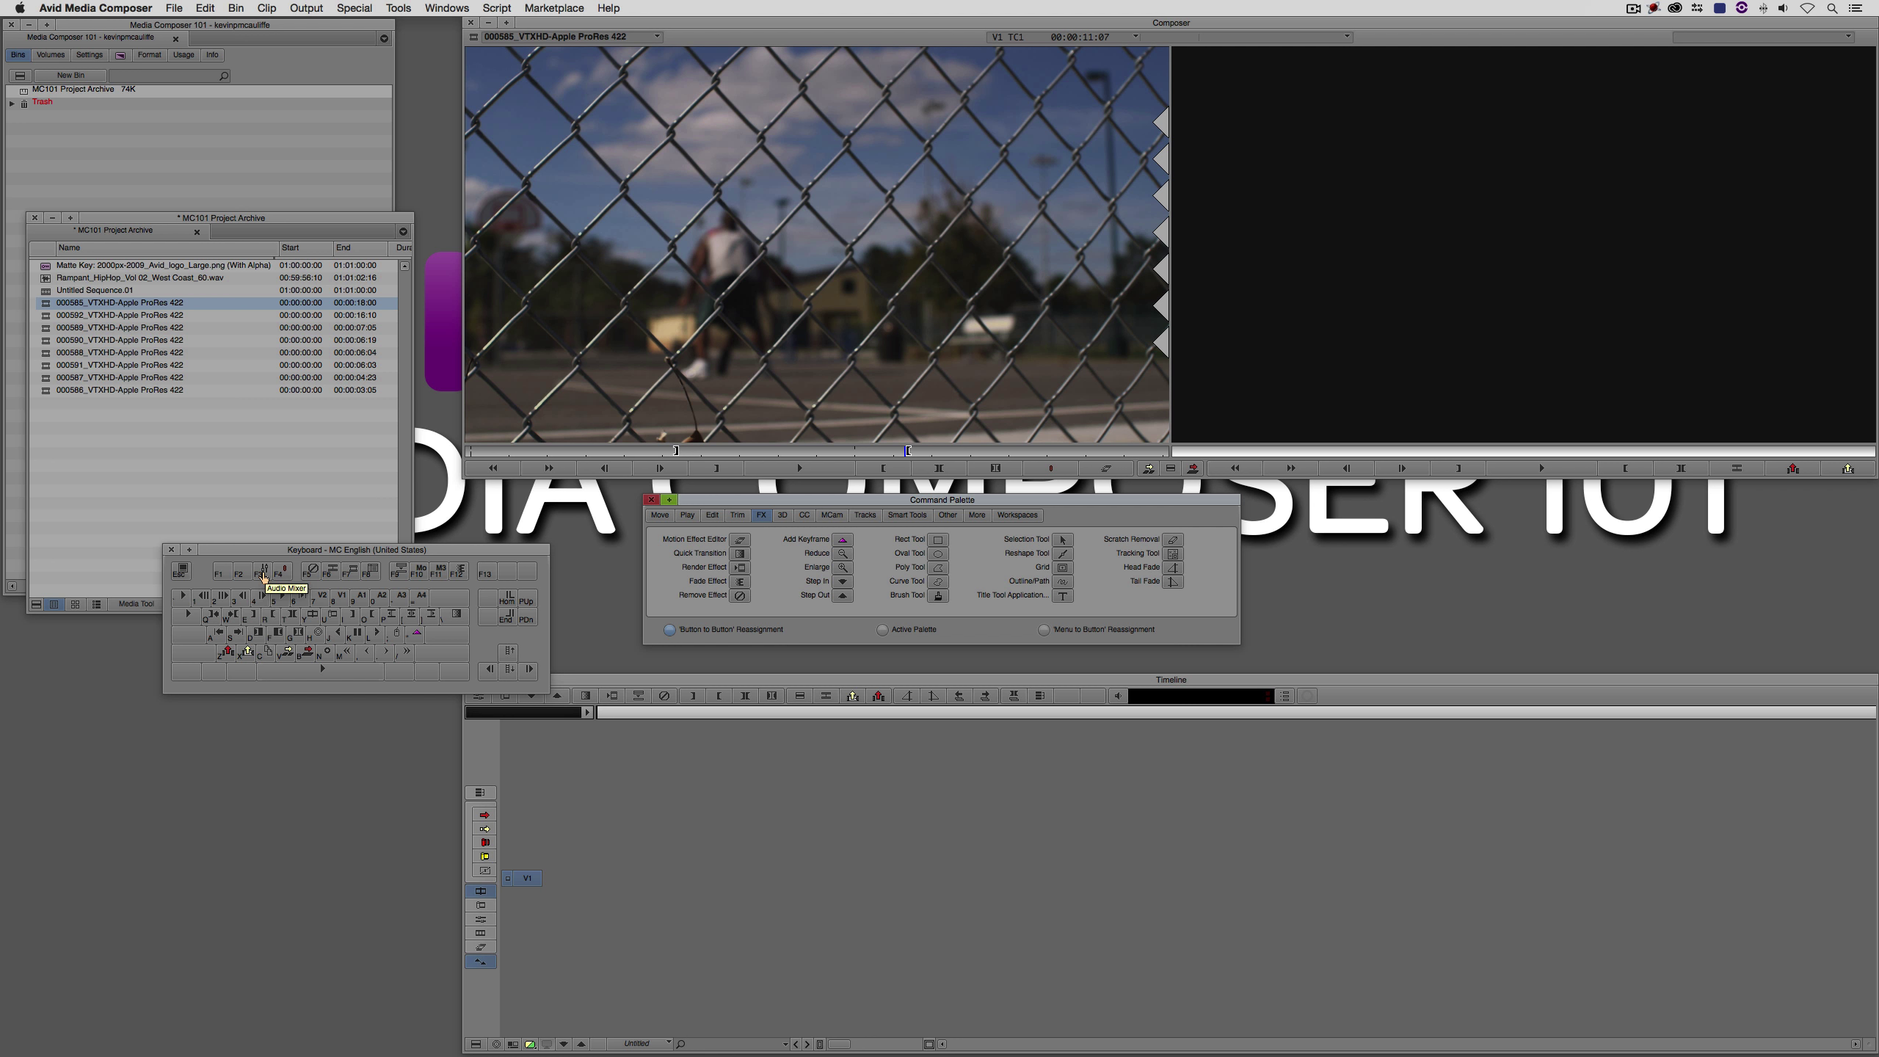
Switch the Command Palette to 'Menu to Button' Reassignment and map the Clip menu's Batch Import command to the F2 key
left_click(398, 8)
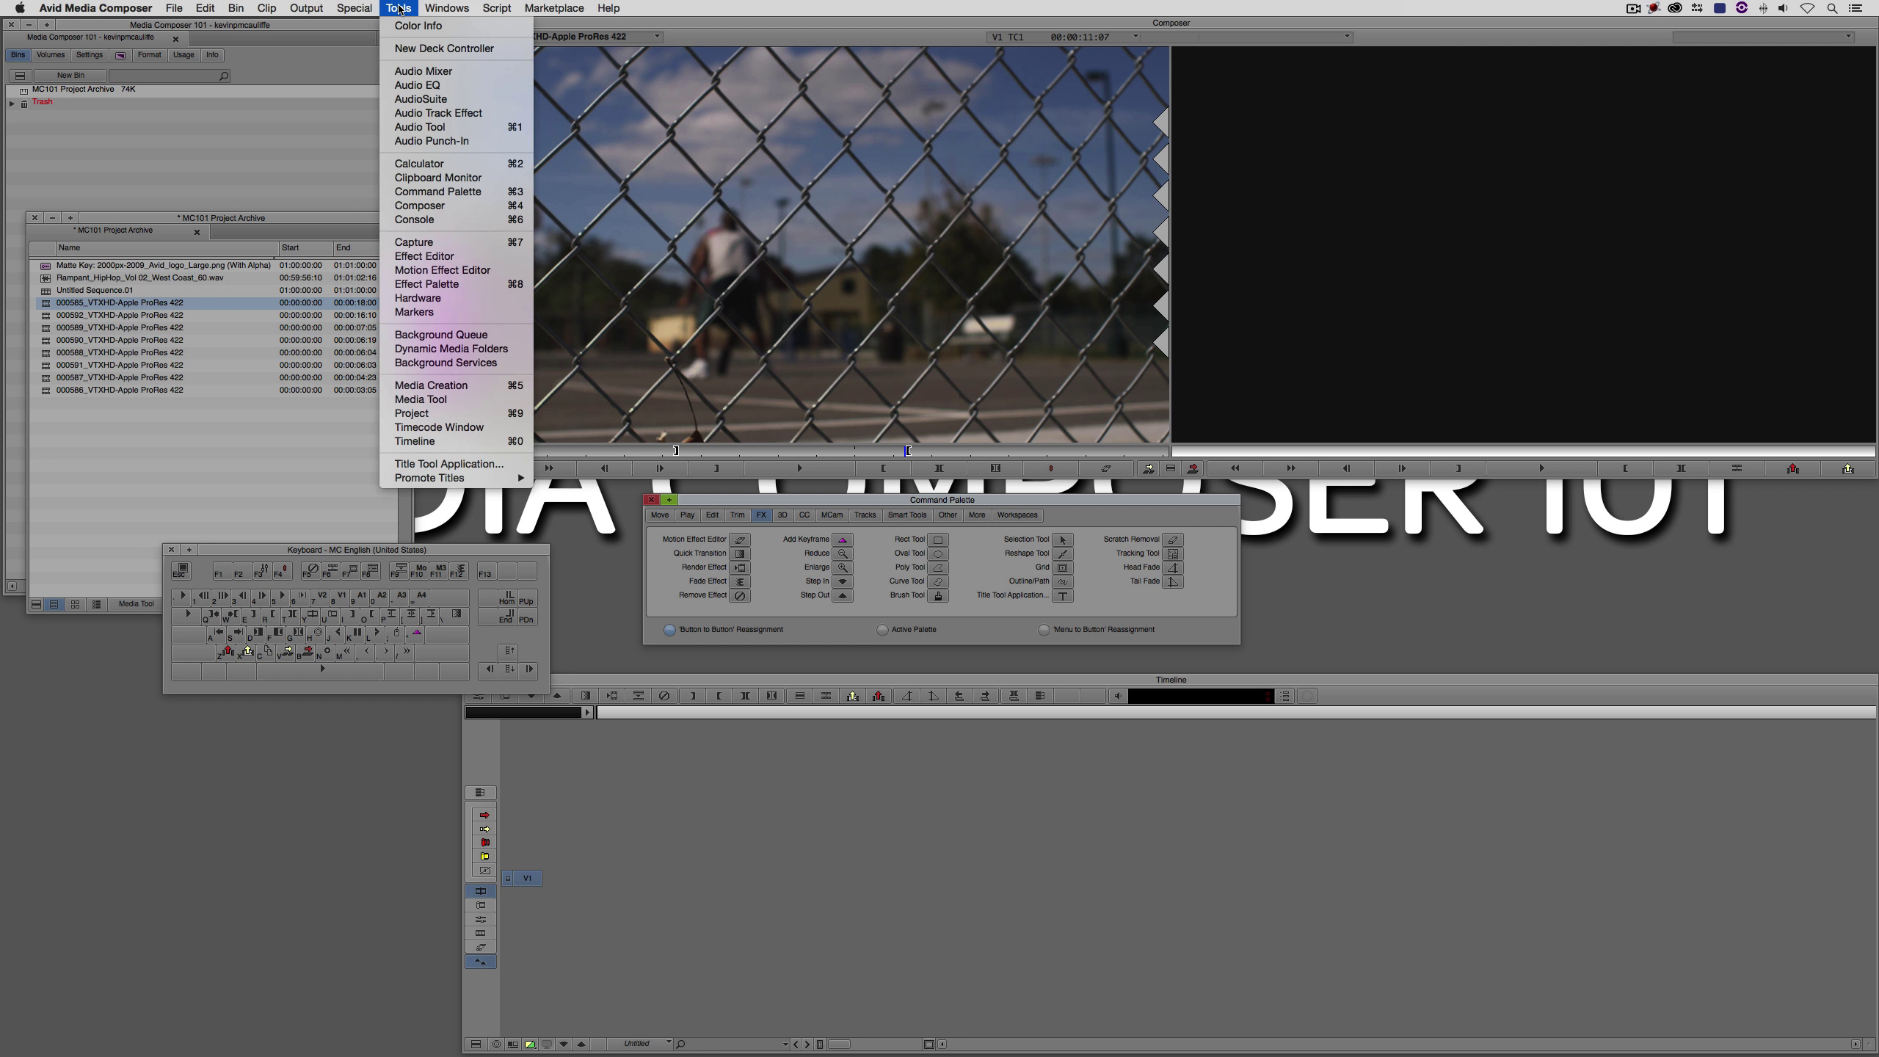
left_click(426, 556)
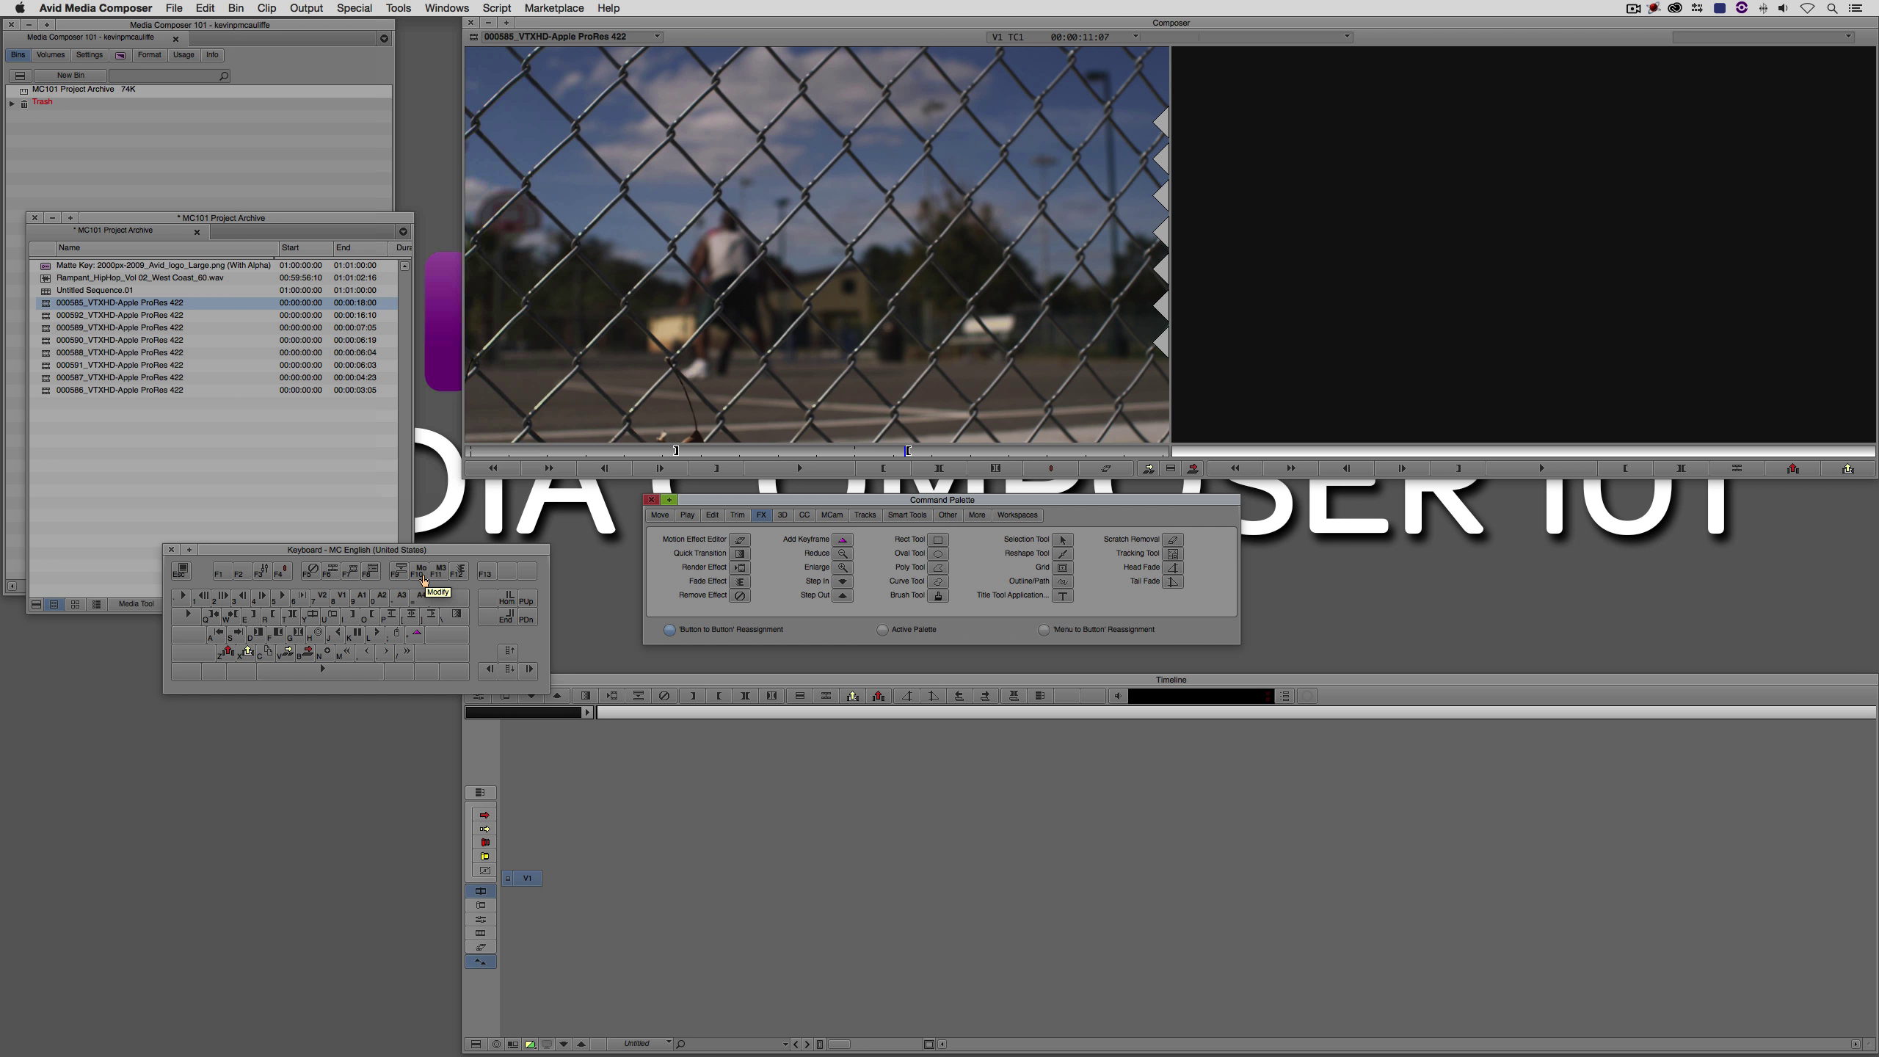
left_click(1044, 629)
left_click(239, 572)
left_click(242, 571)
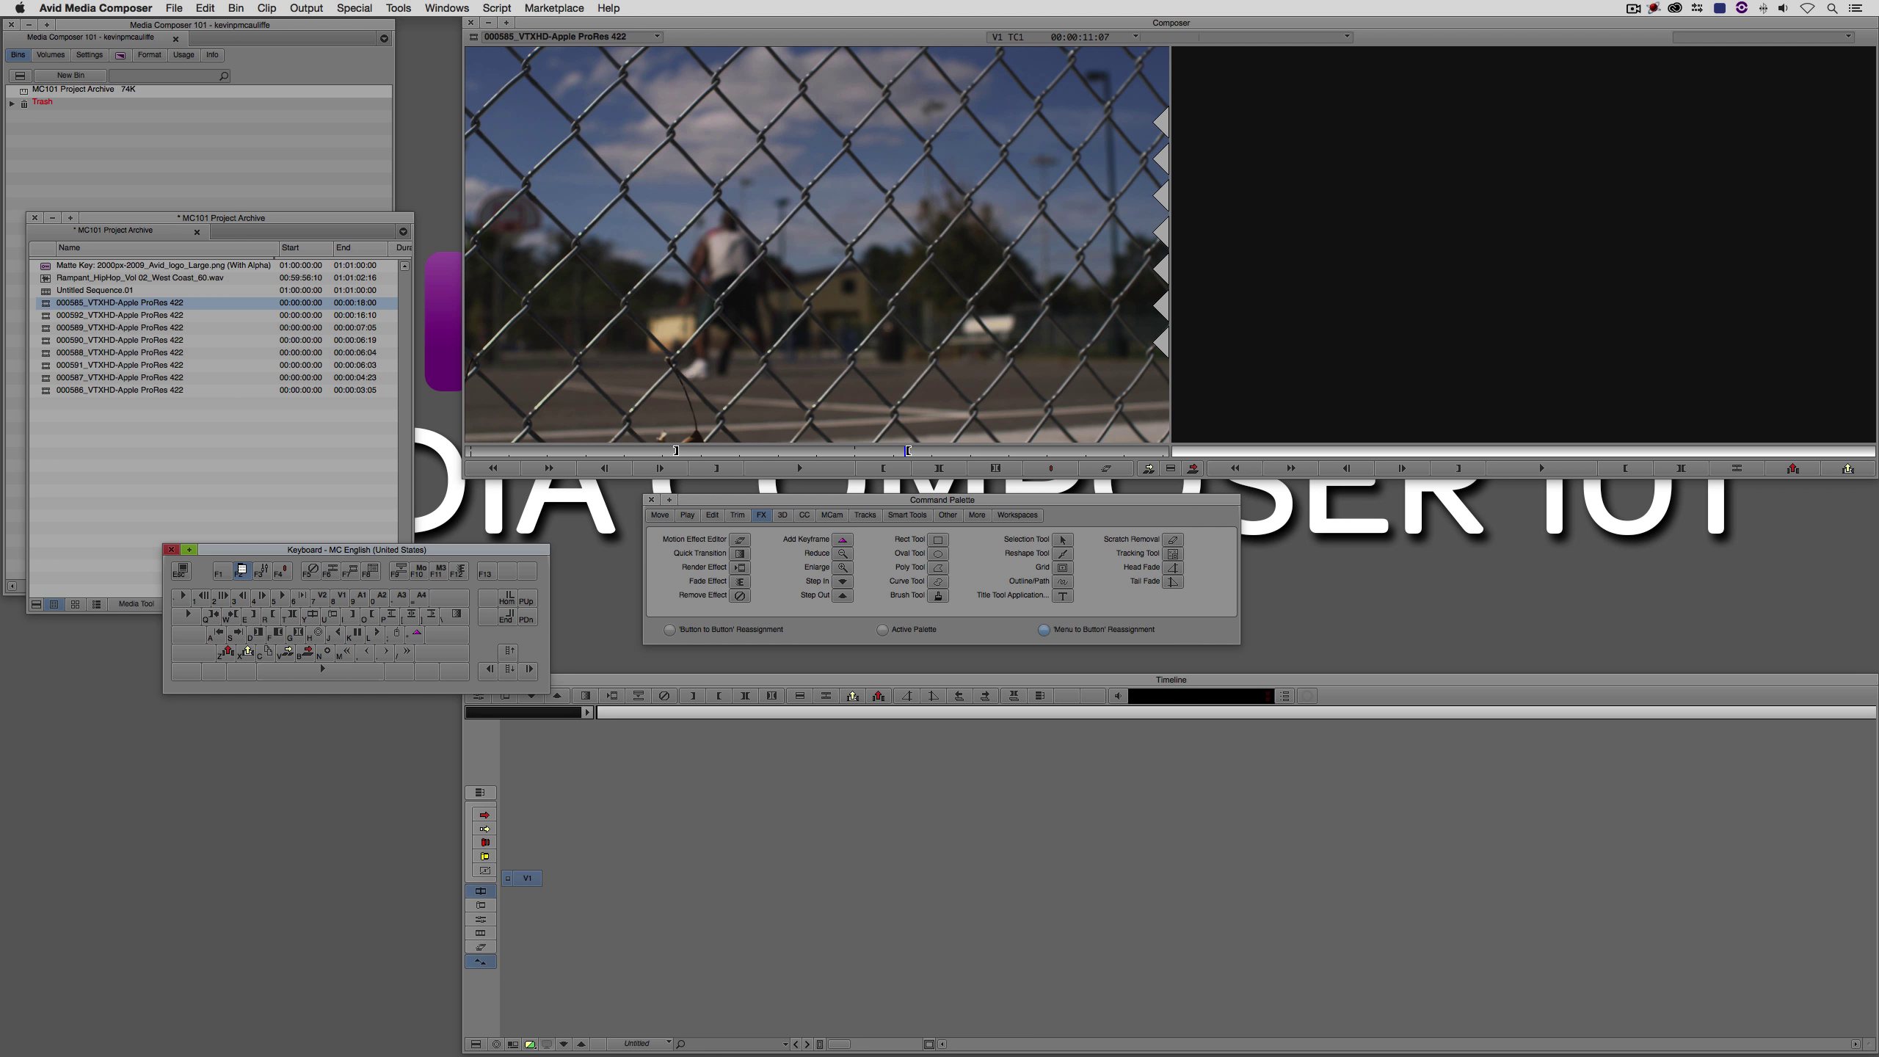
left_click(241, 571)
left_click(271, 7)
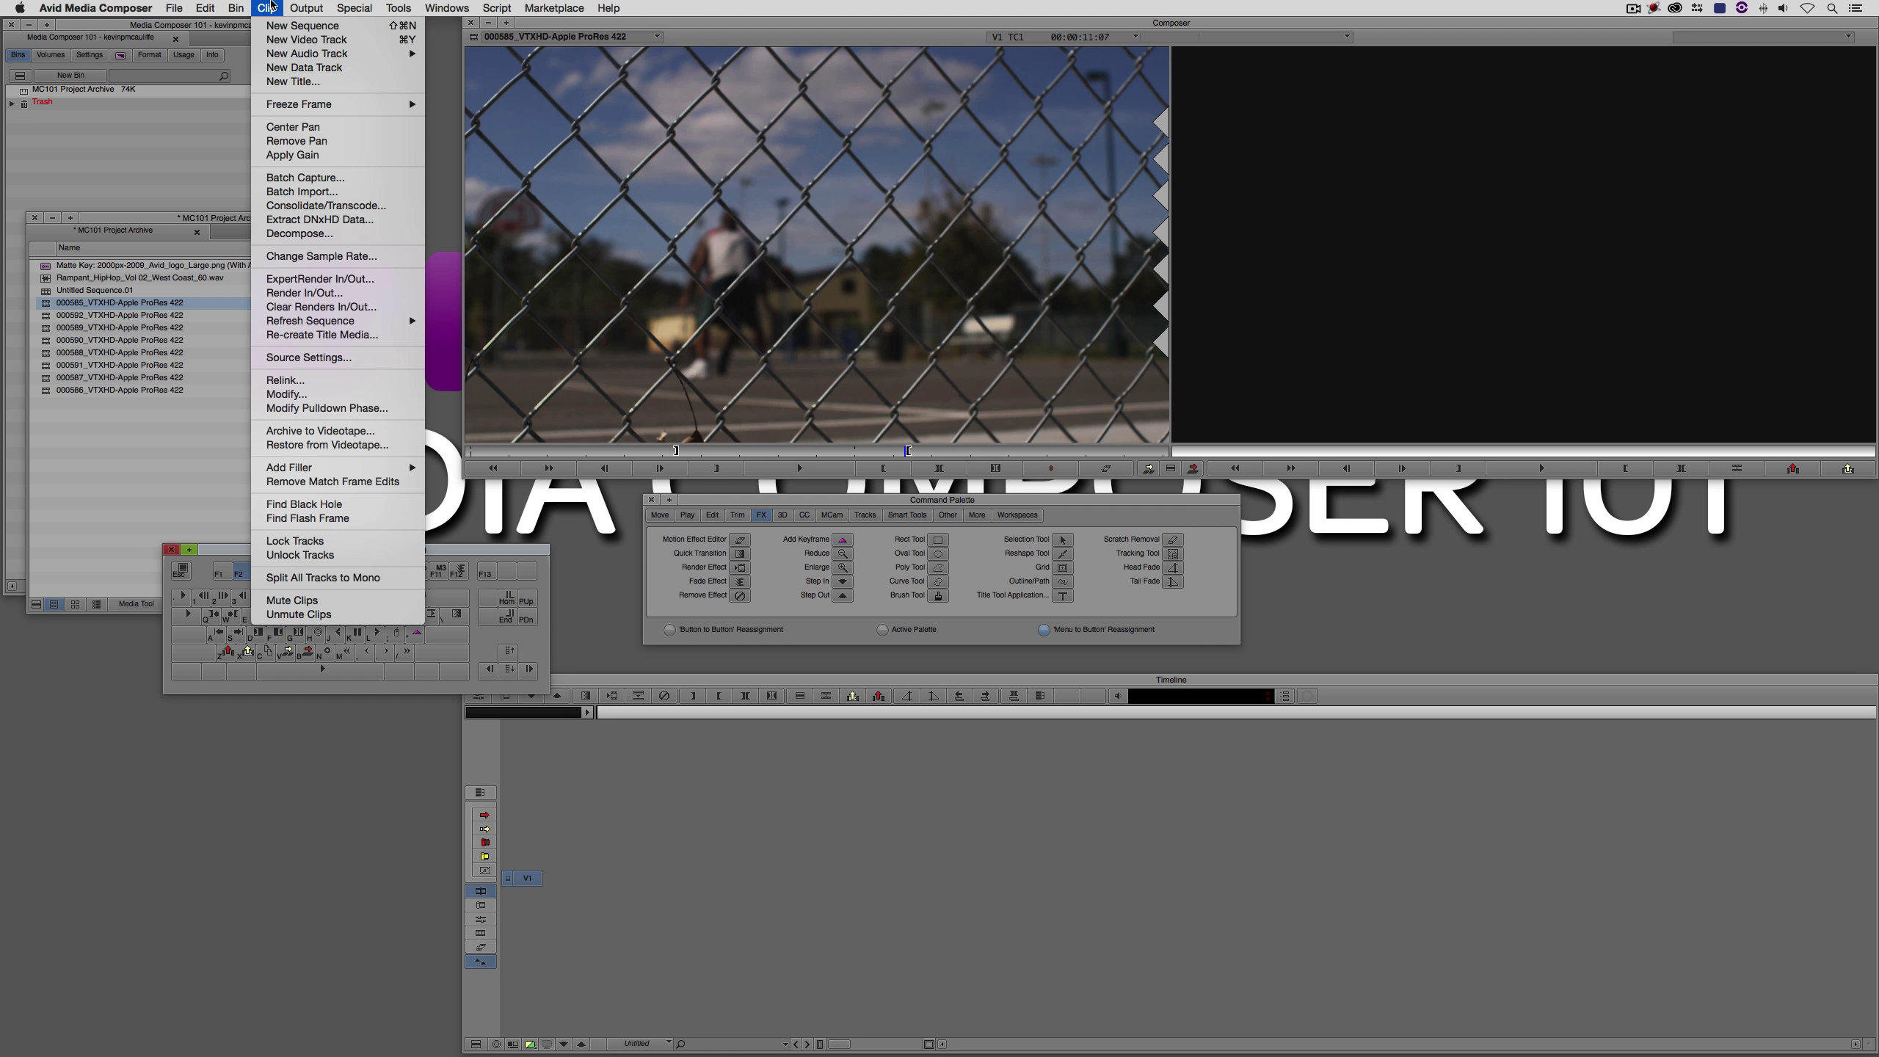
left_click(347, 191)
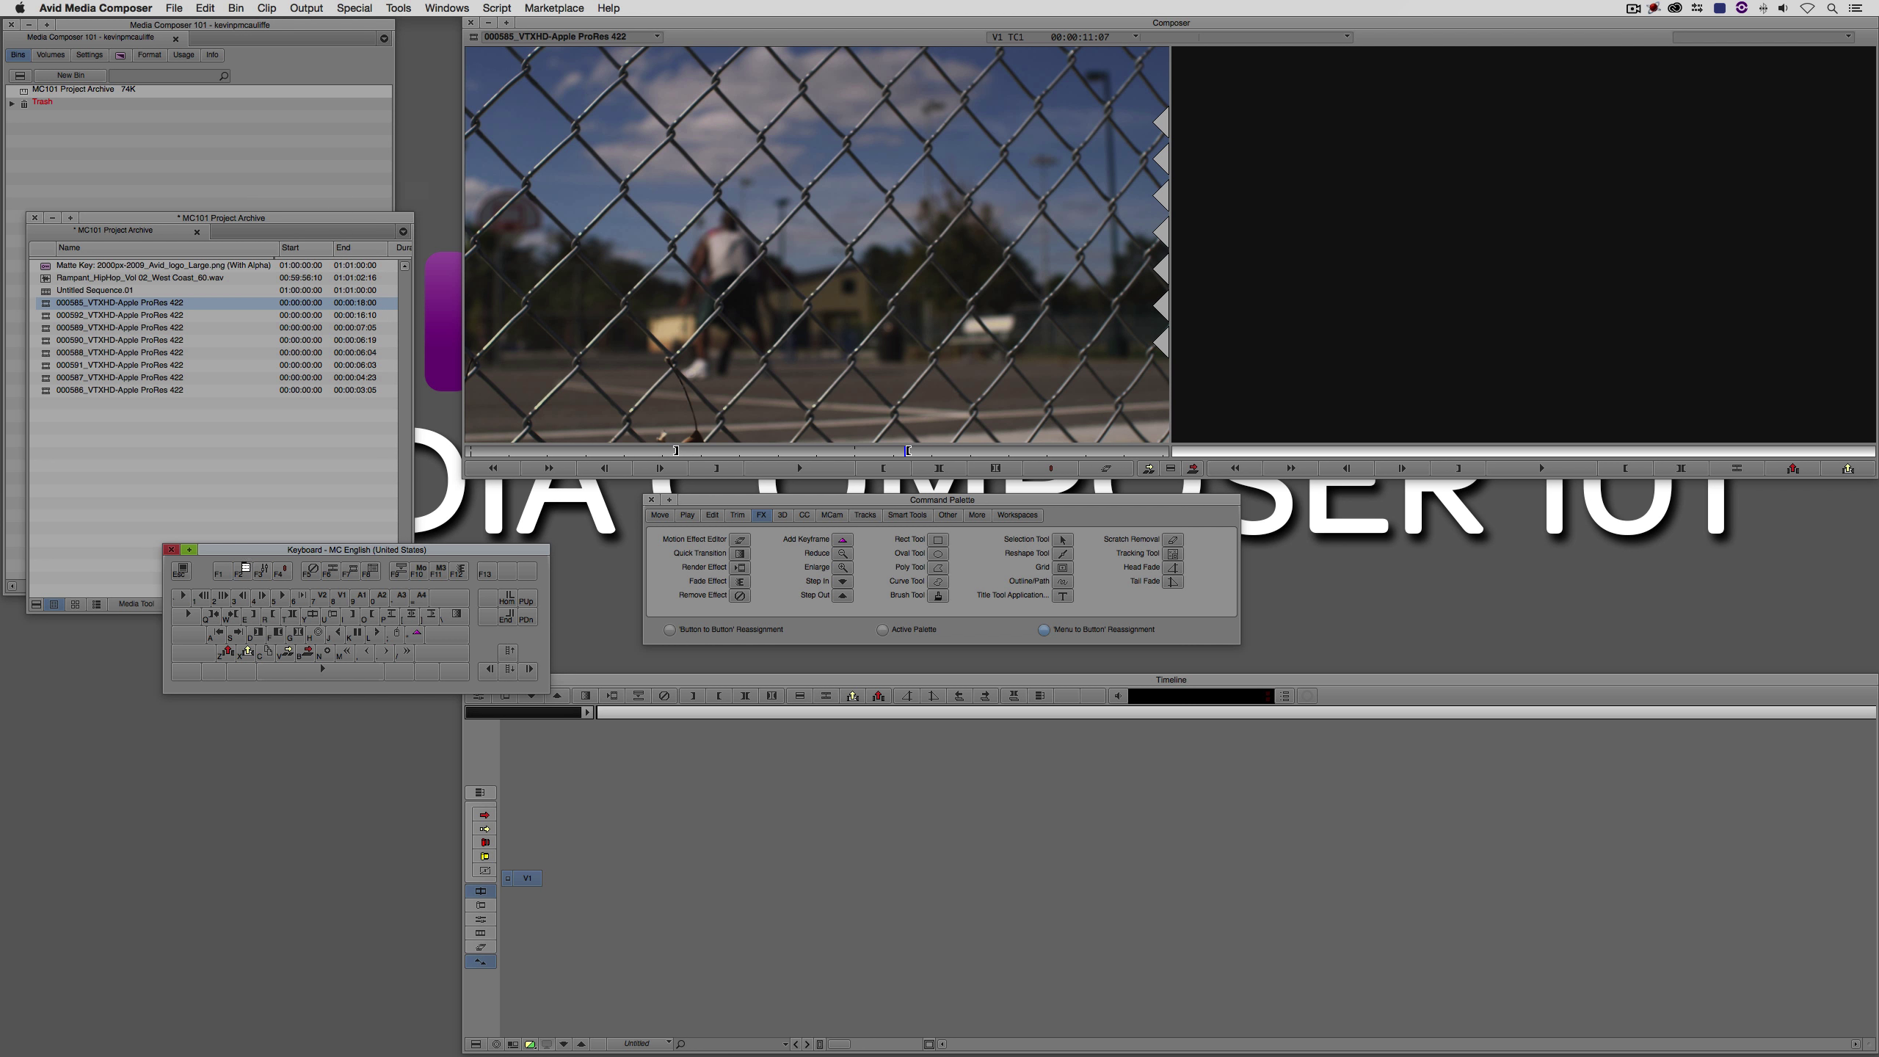
Close the Command Palette and the keyboard layout, test the Batch Import shortcut, and dismiss its offline media dialog
left_click(651, 503)
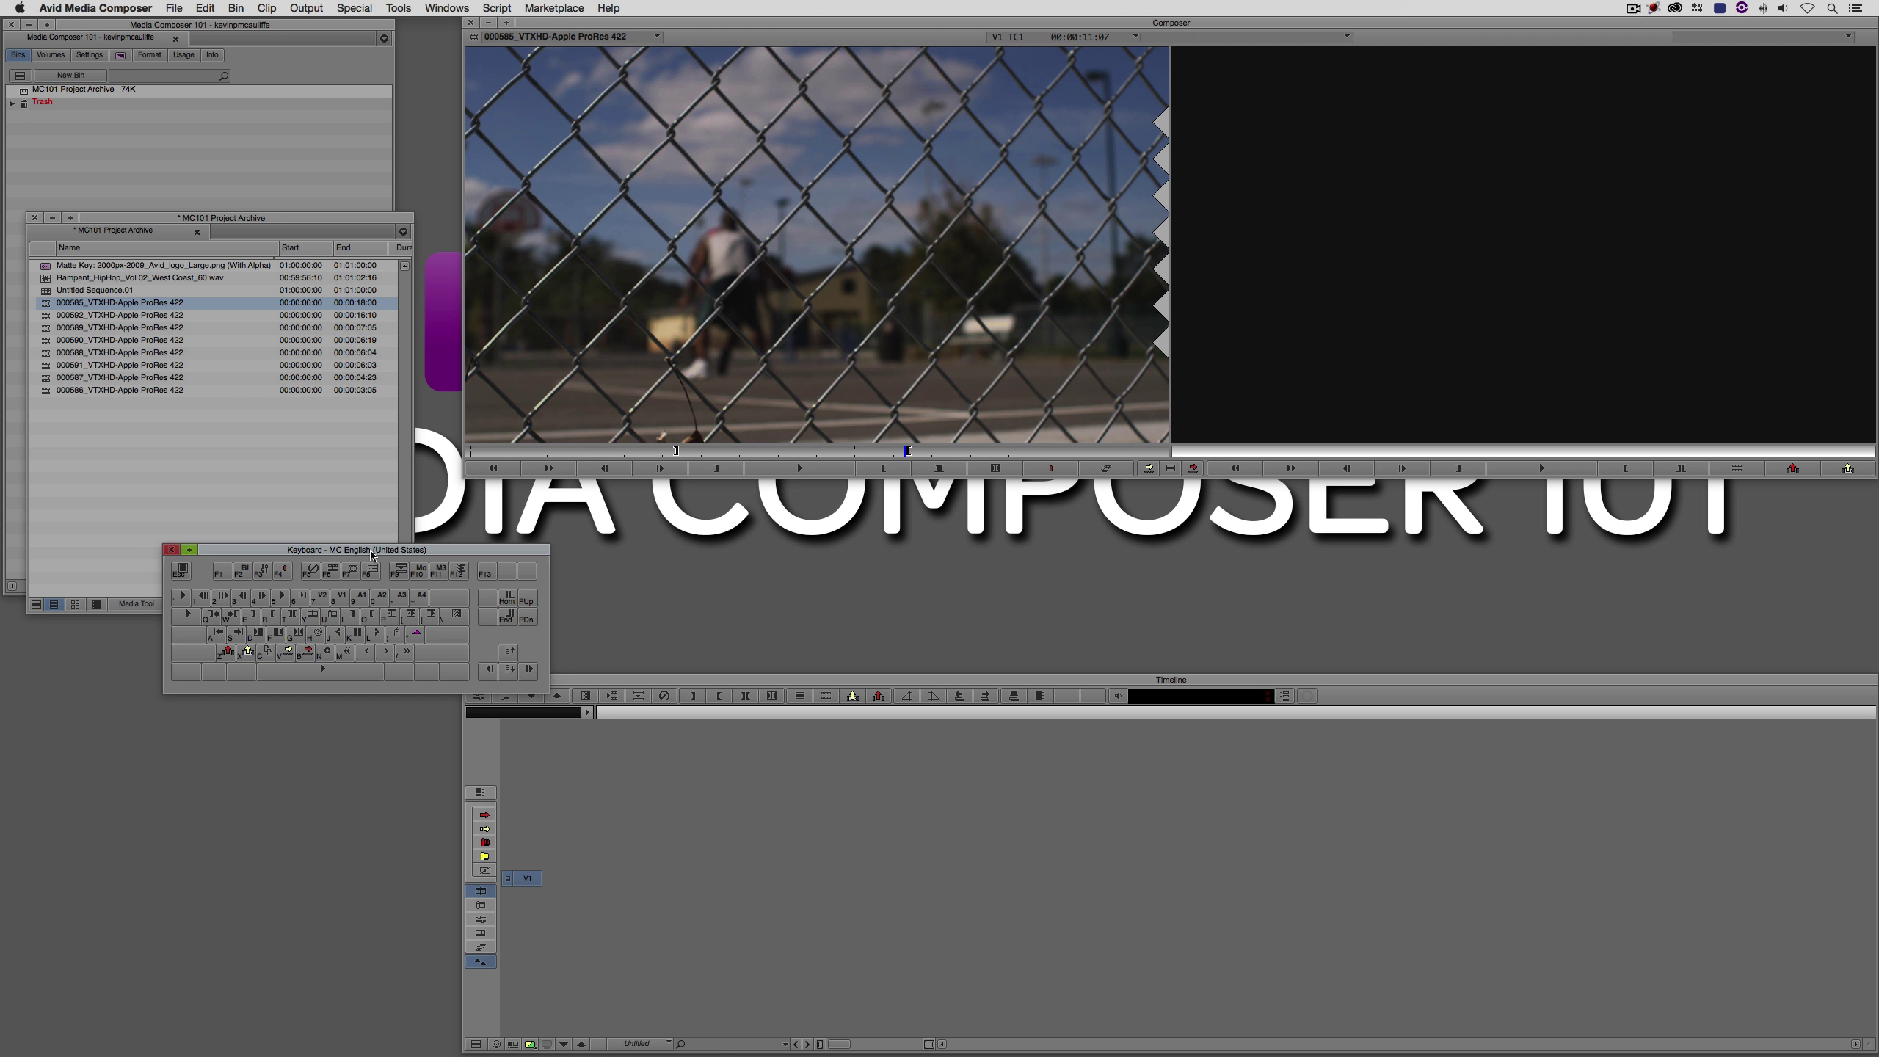
left_click_drag(337, 553, 623, 548)
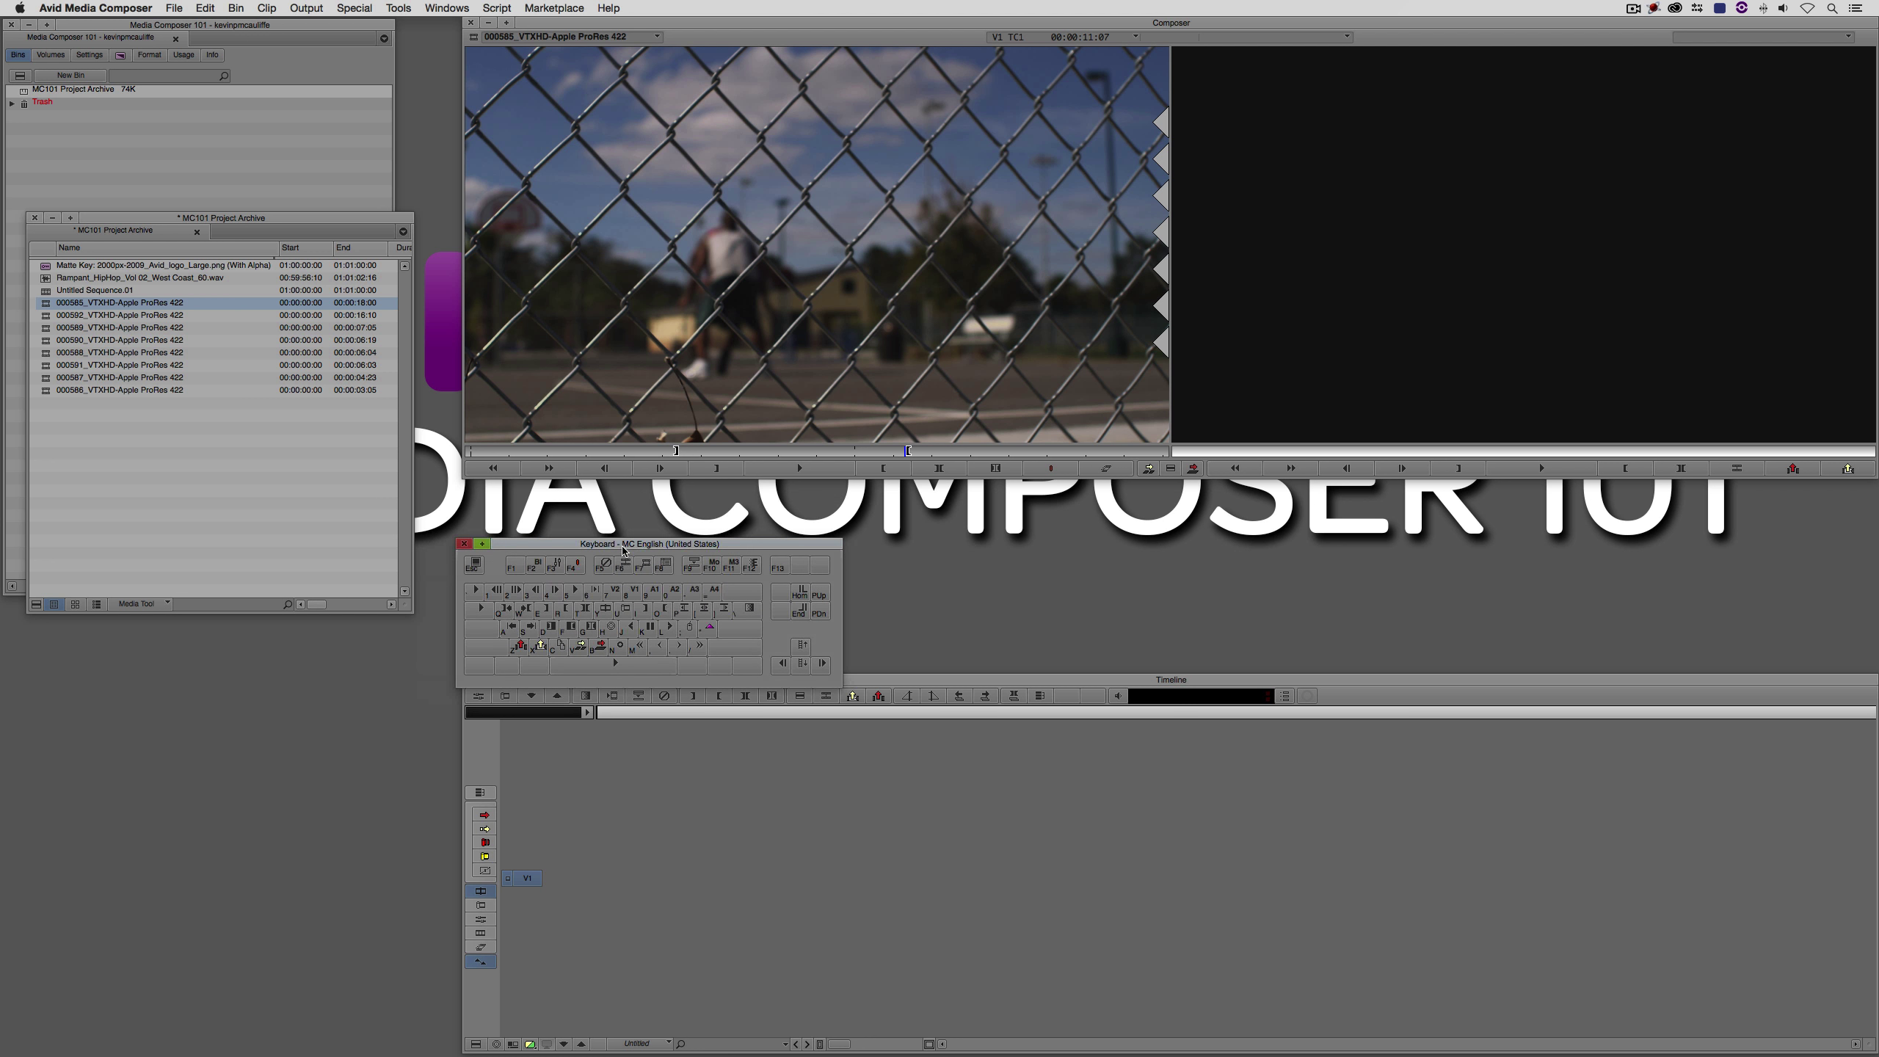
left_click(465, 544)
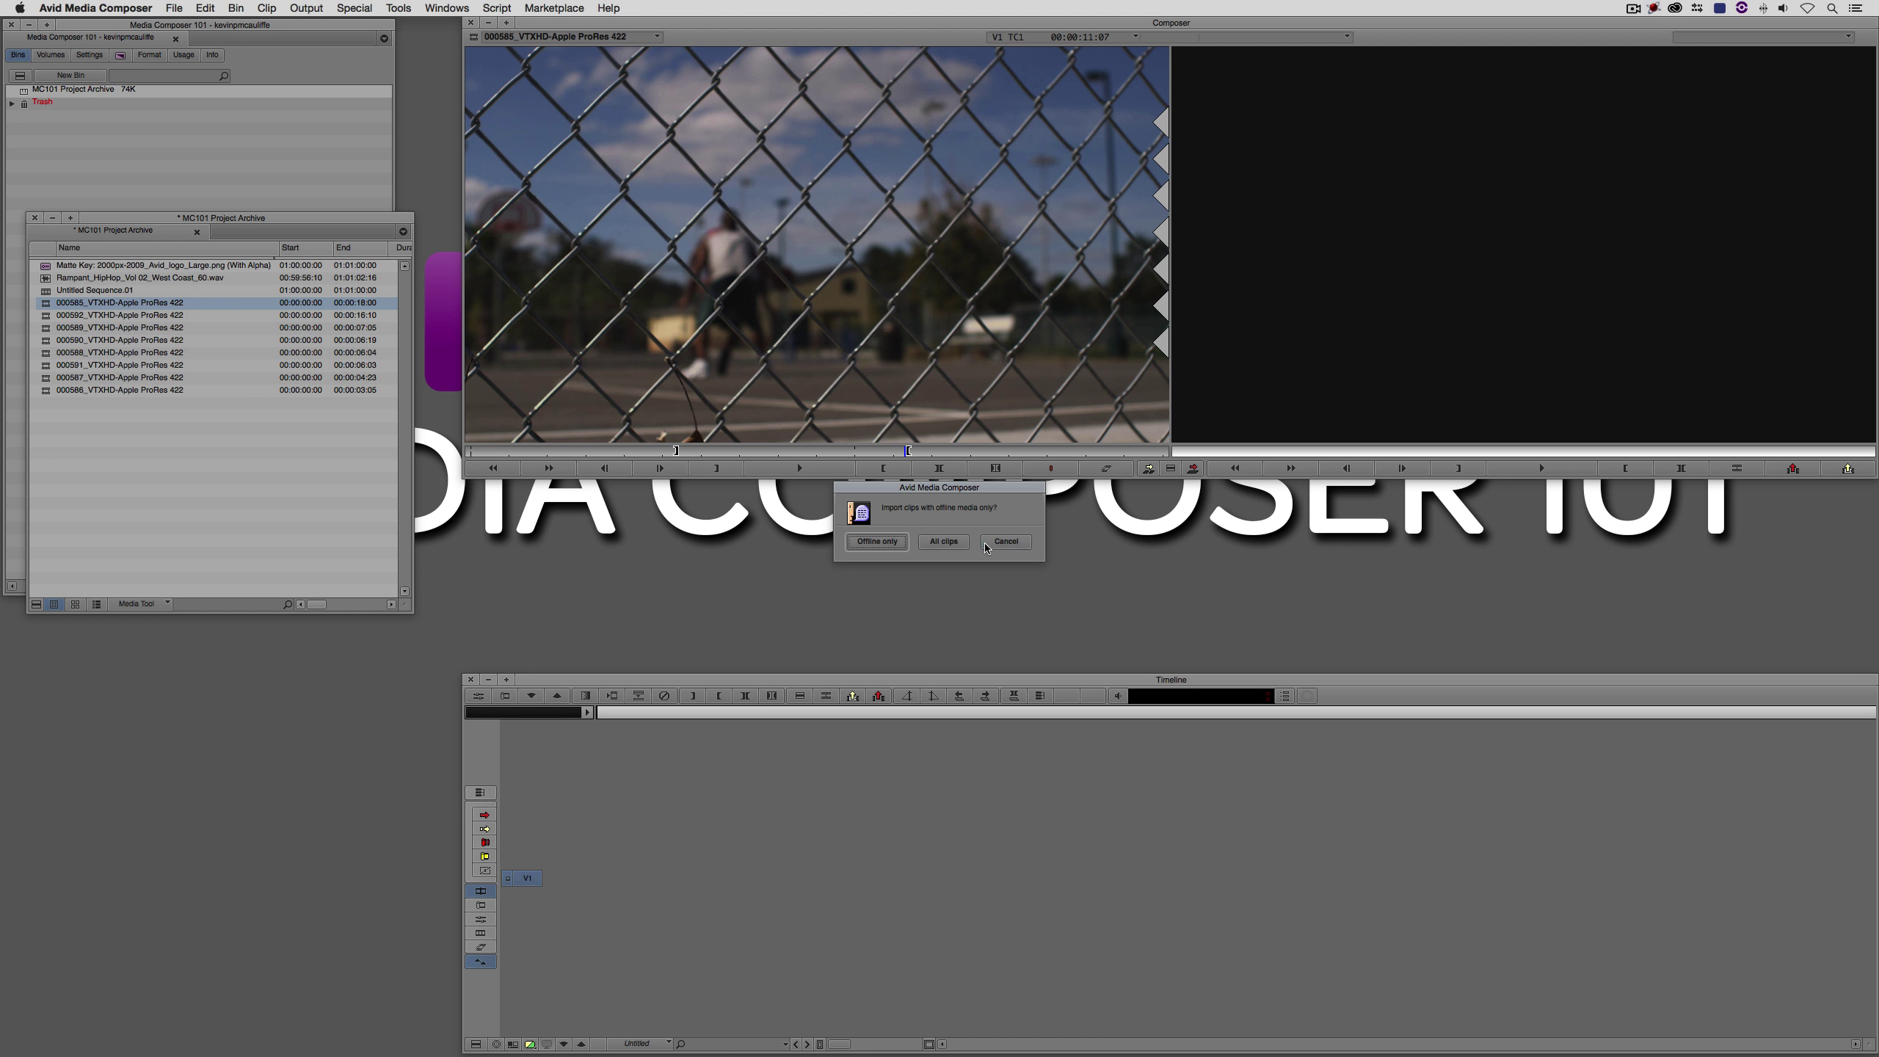
left_click(876, 541)
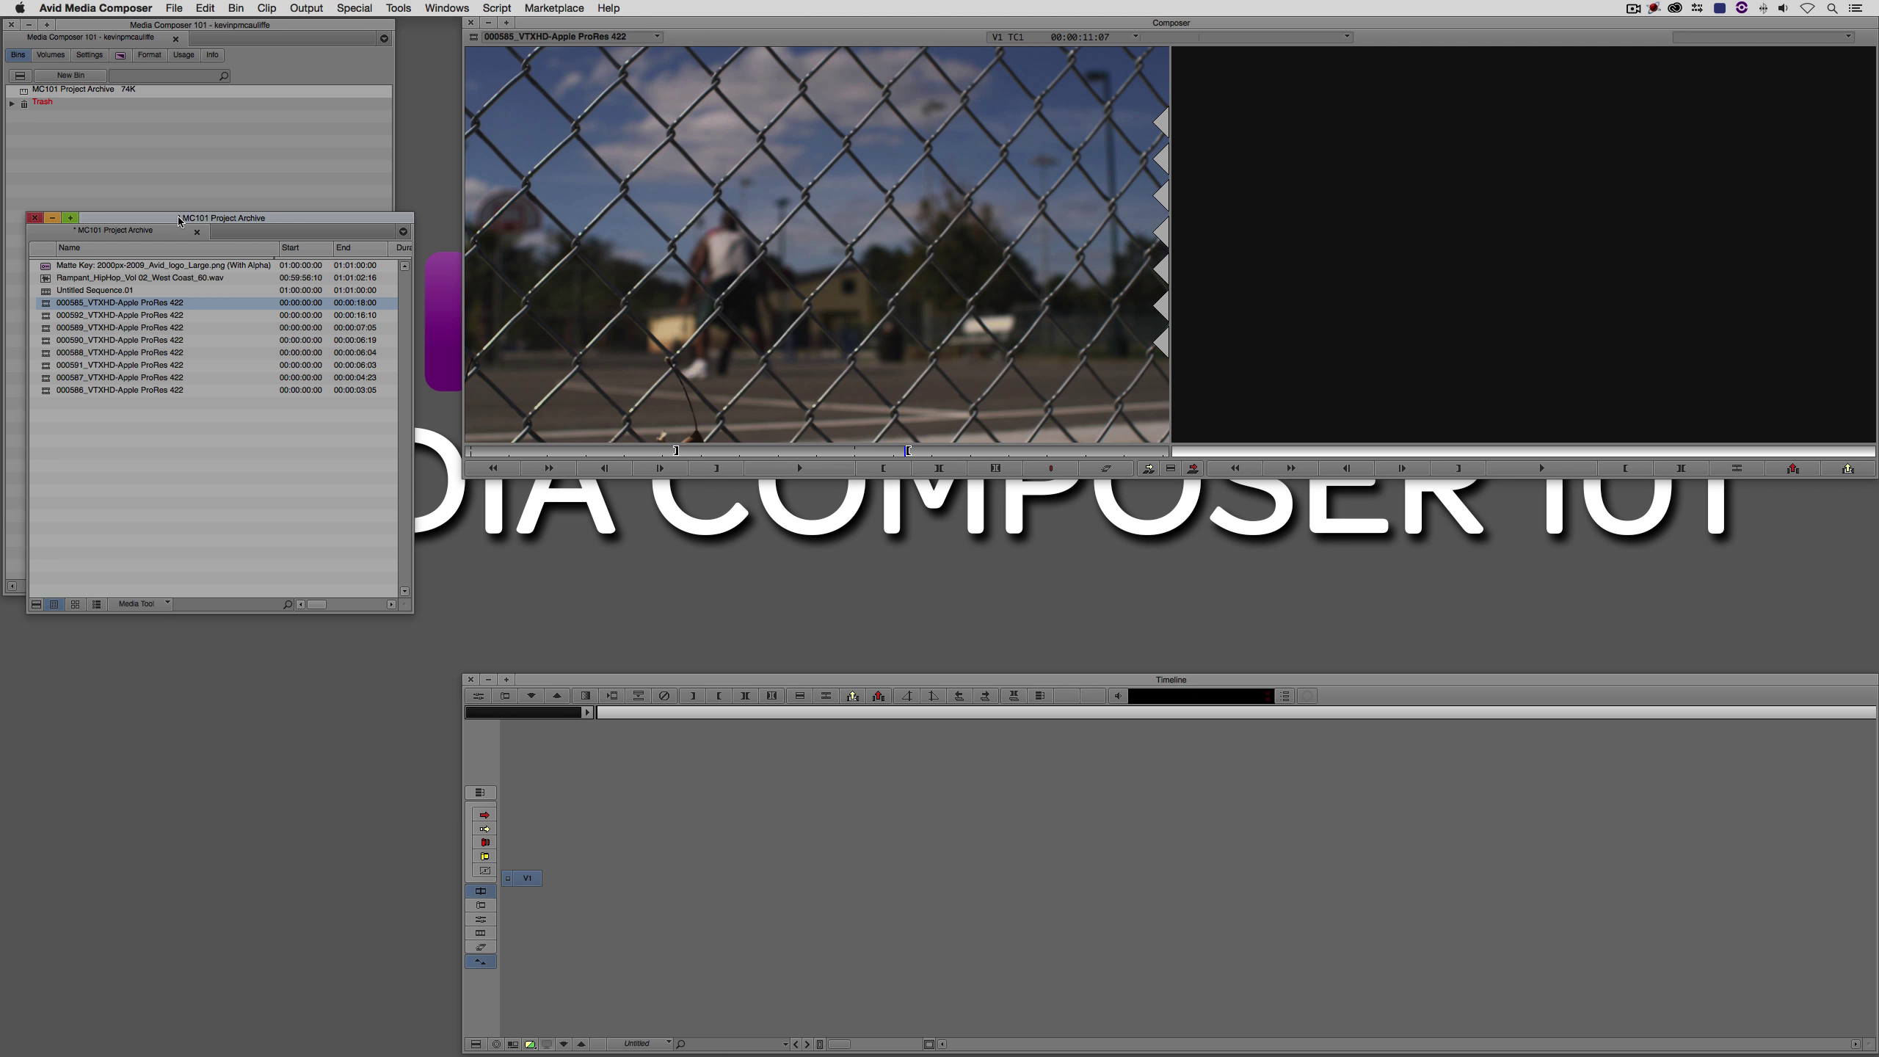
Move the MC101 Project Archive bin below the project window and display the project's Settings list
left_click_drag(179, 217, 173, 628)
left_click(149, 56)
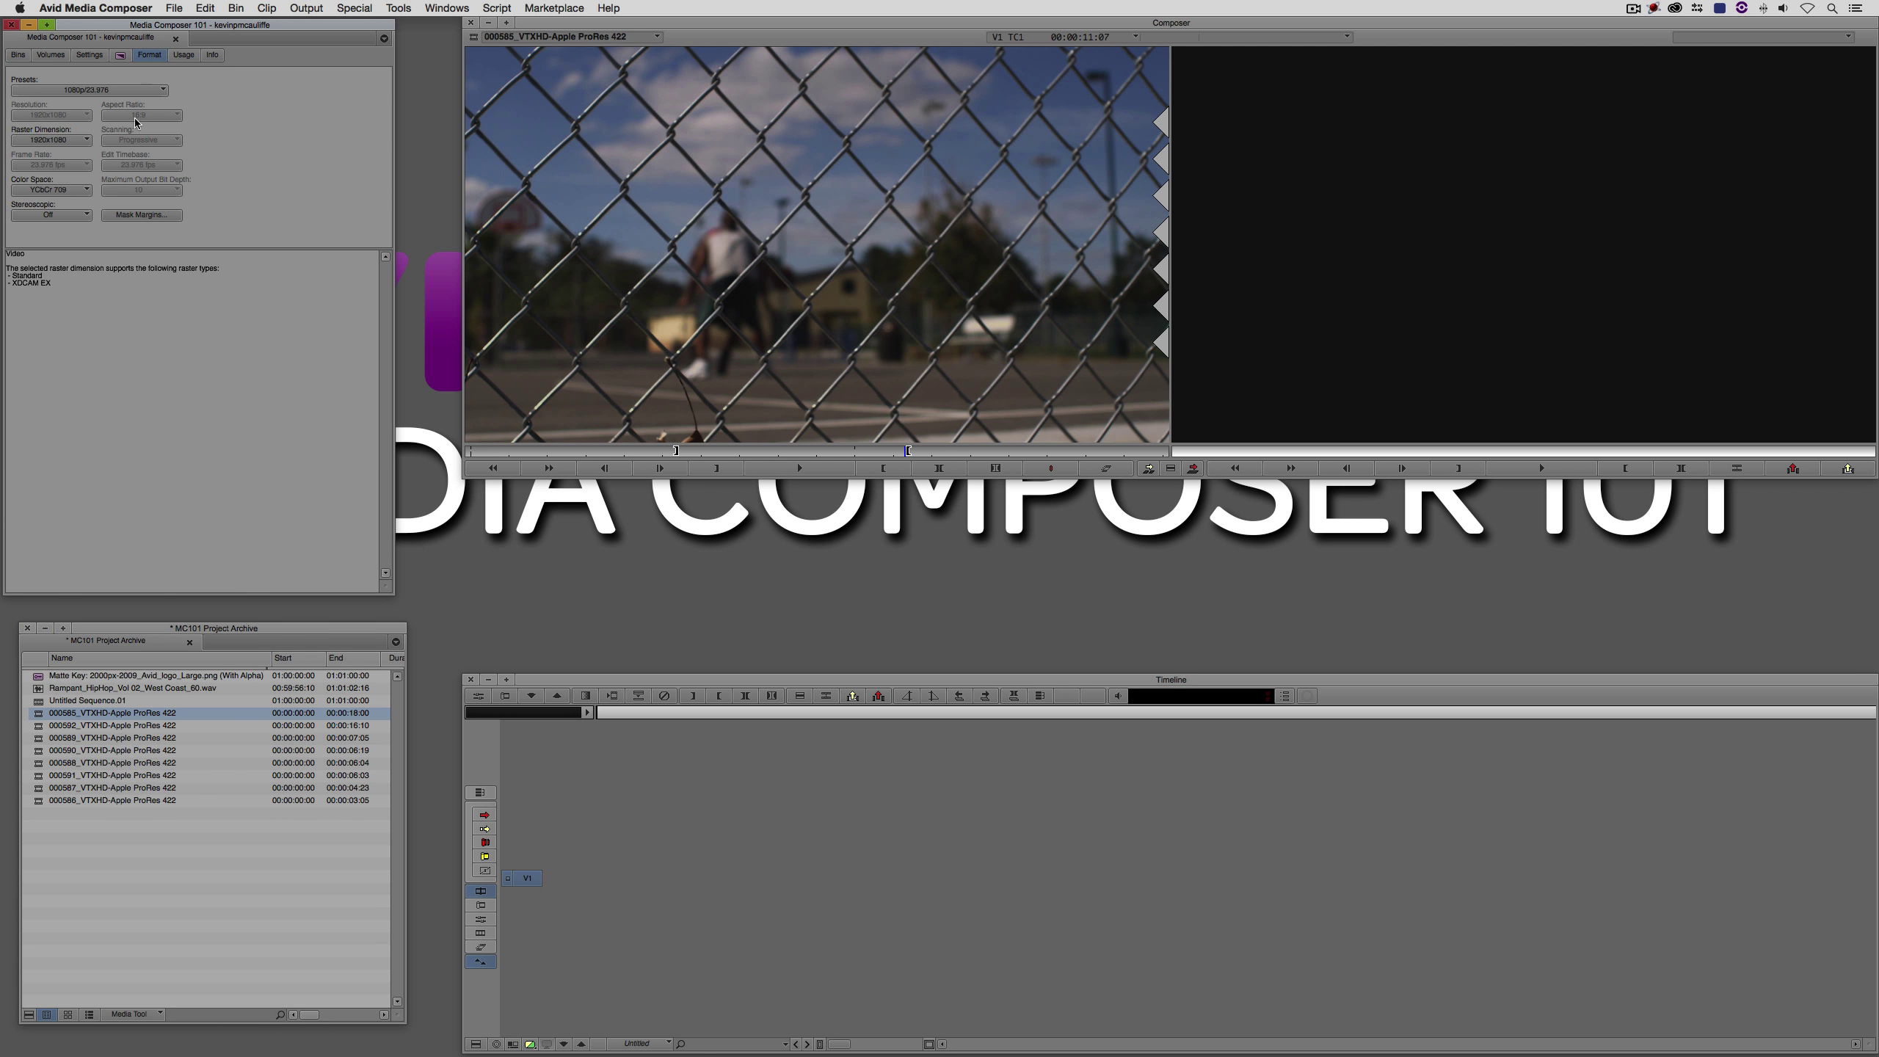
left_click(89, 60)
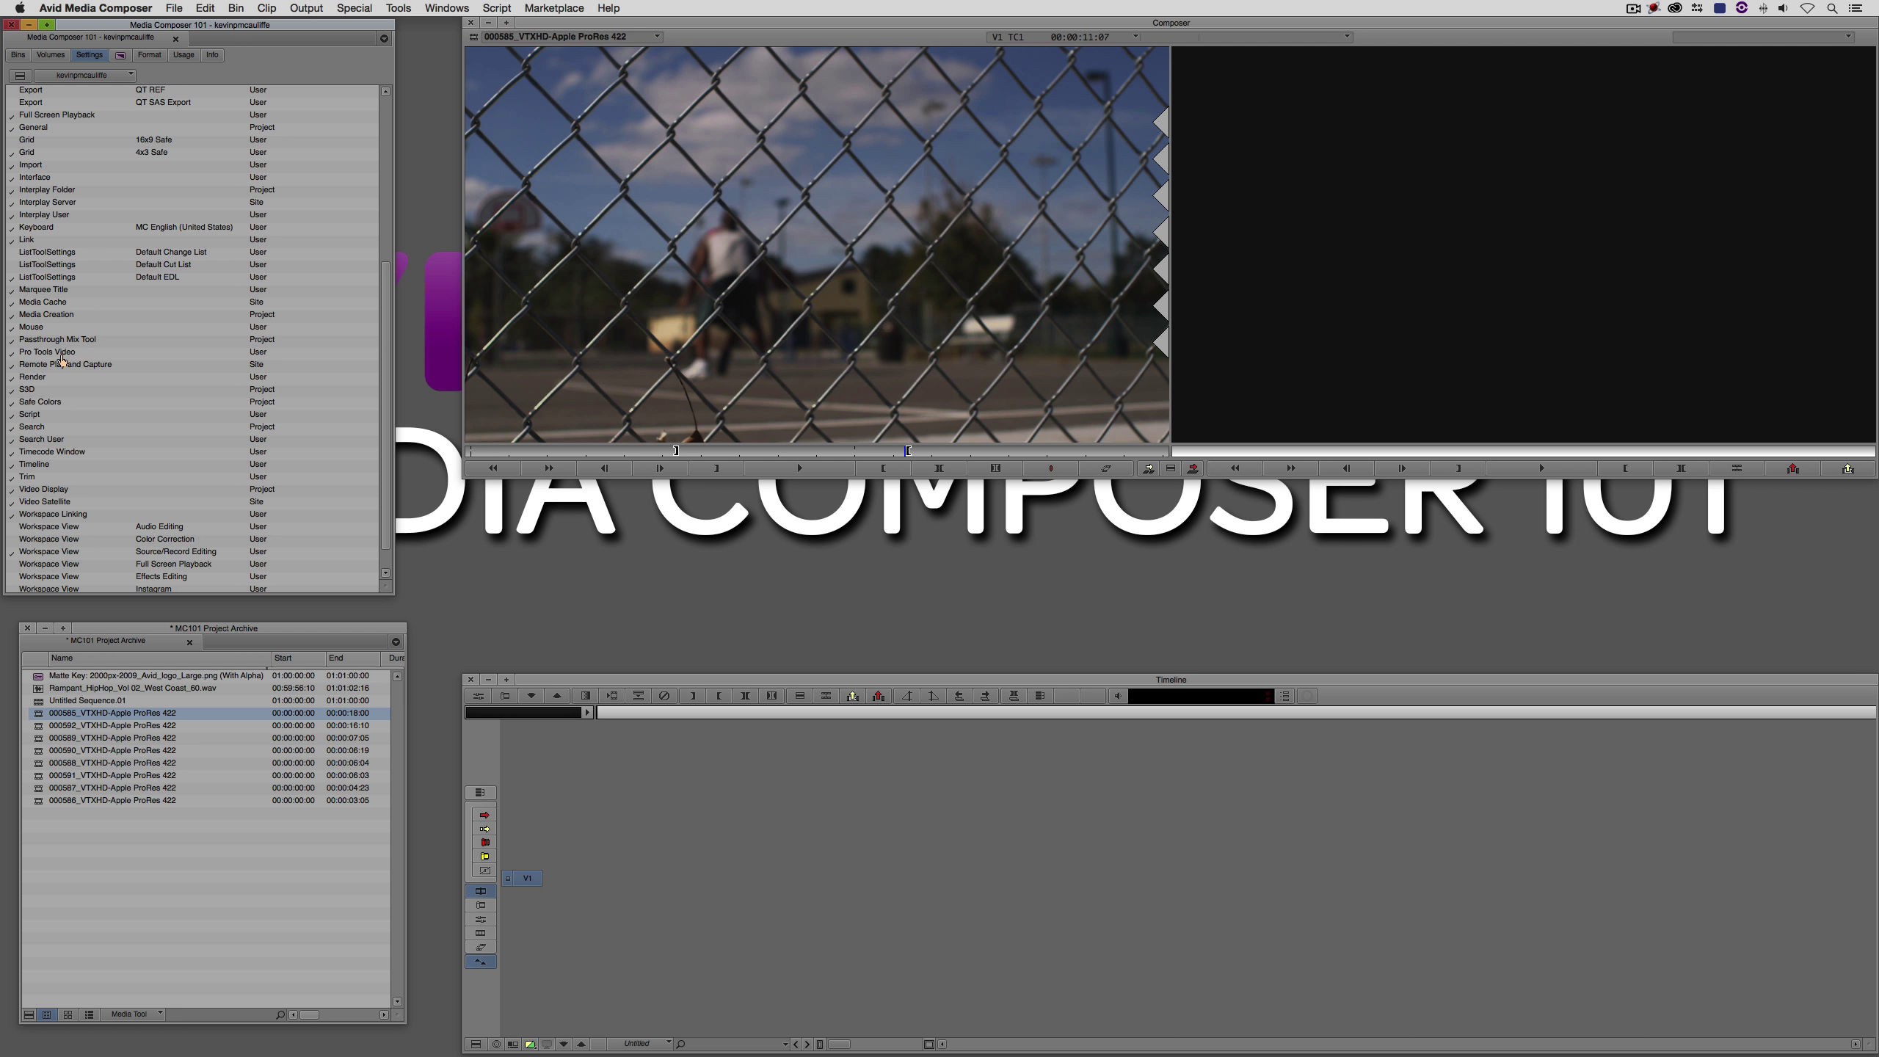
Reopen the Keyboard settings and place the keyboard layout window beneath the source monitor, cancelling the Interplay User settings if opened
double_click(36, 218)
left_click(1055, 567)
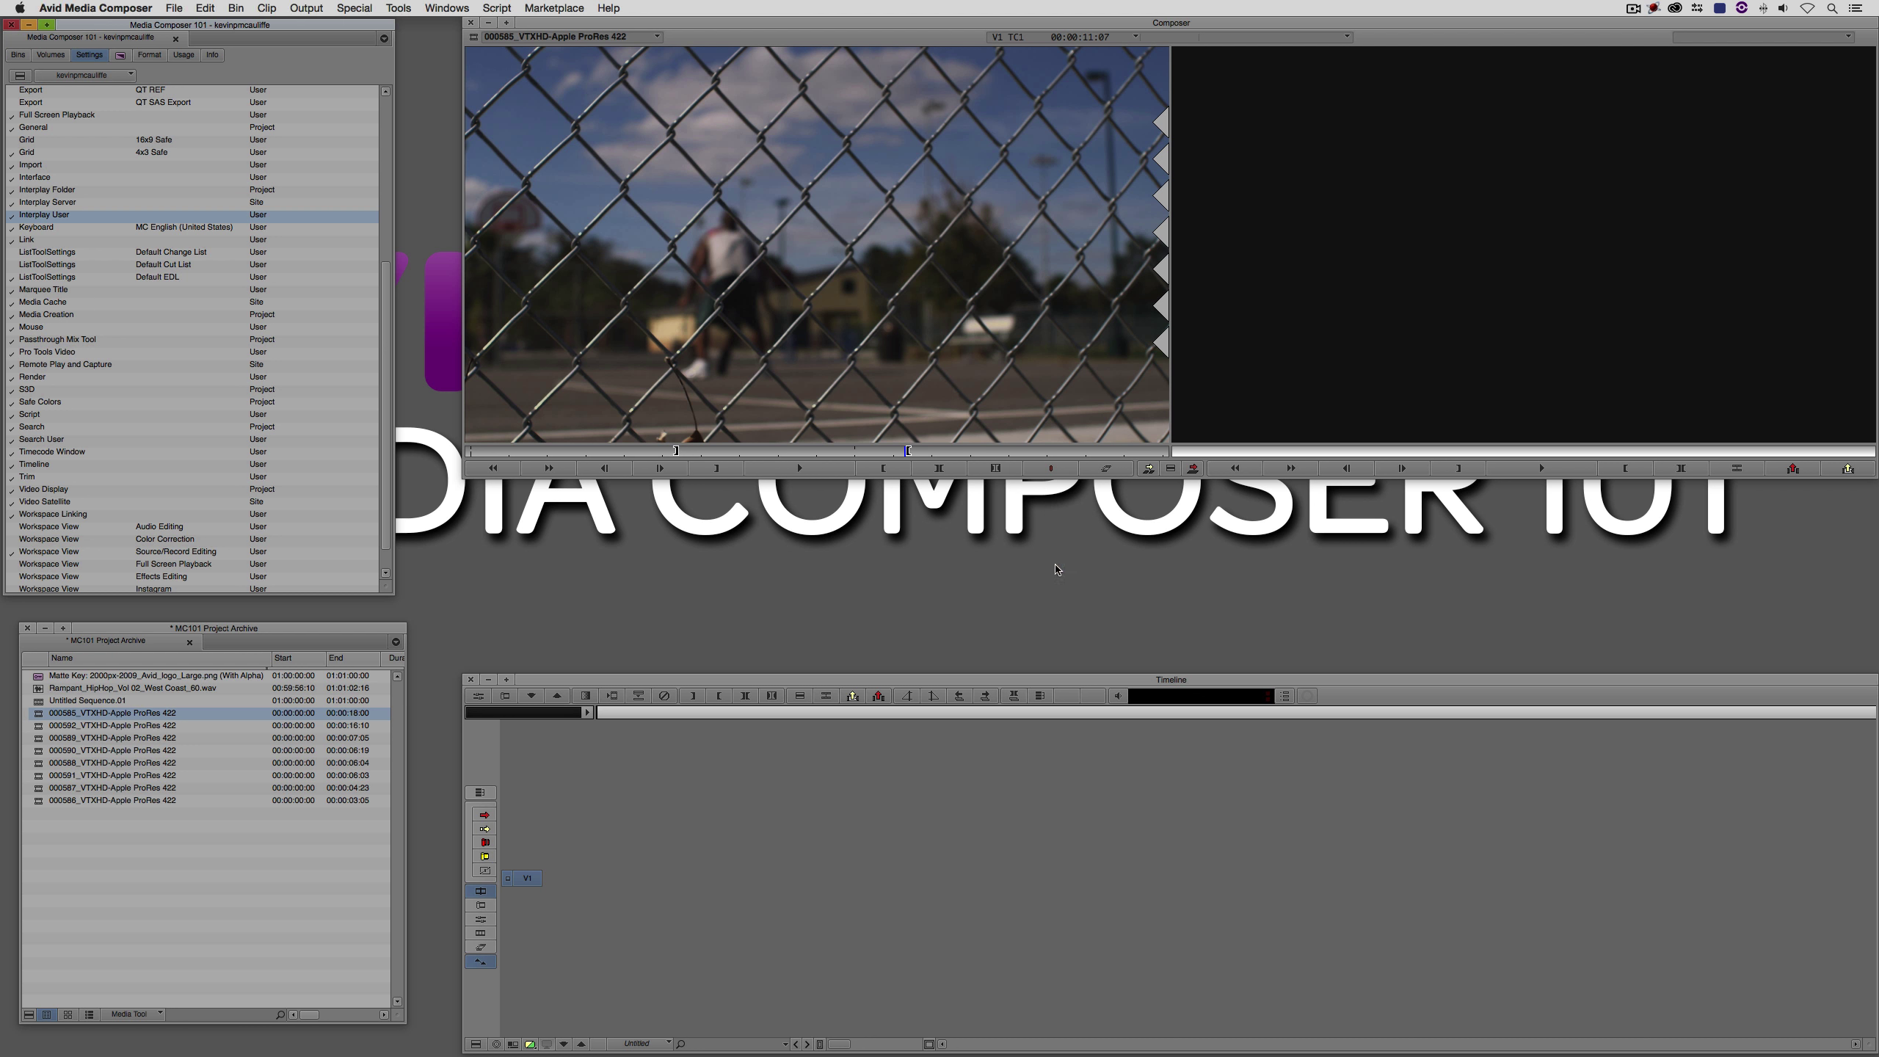
double_click(135, 213)
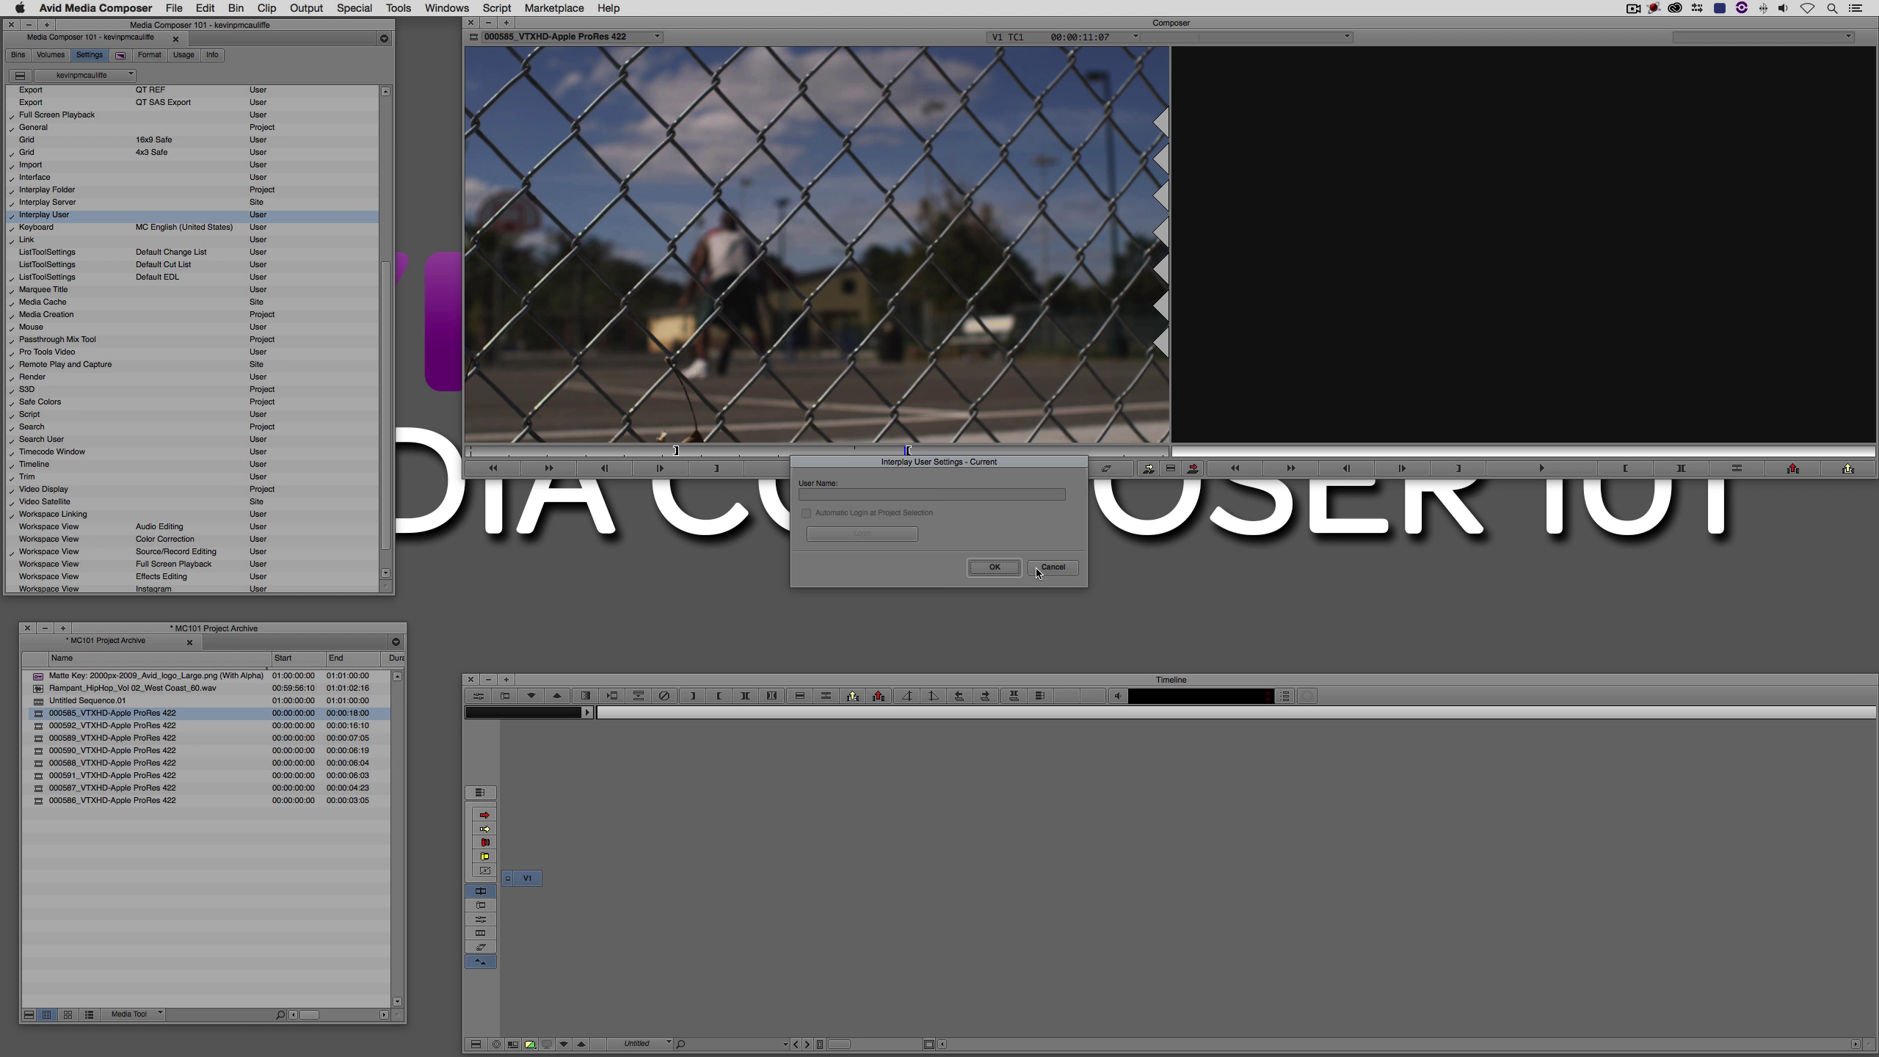
left_click(1052, 567)
double_click(74, 227)
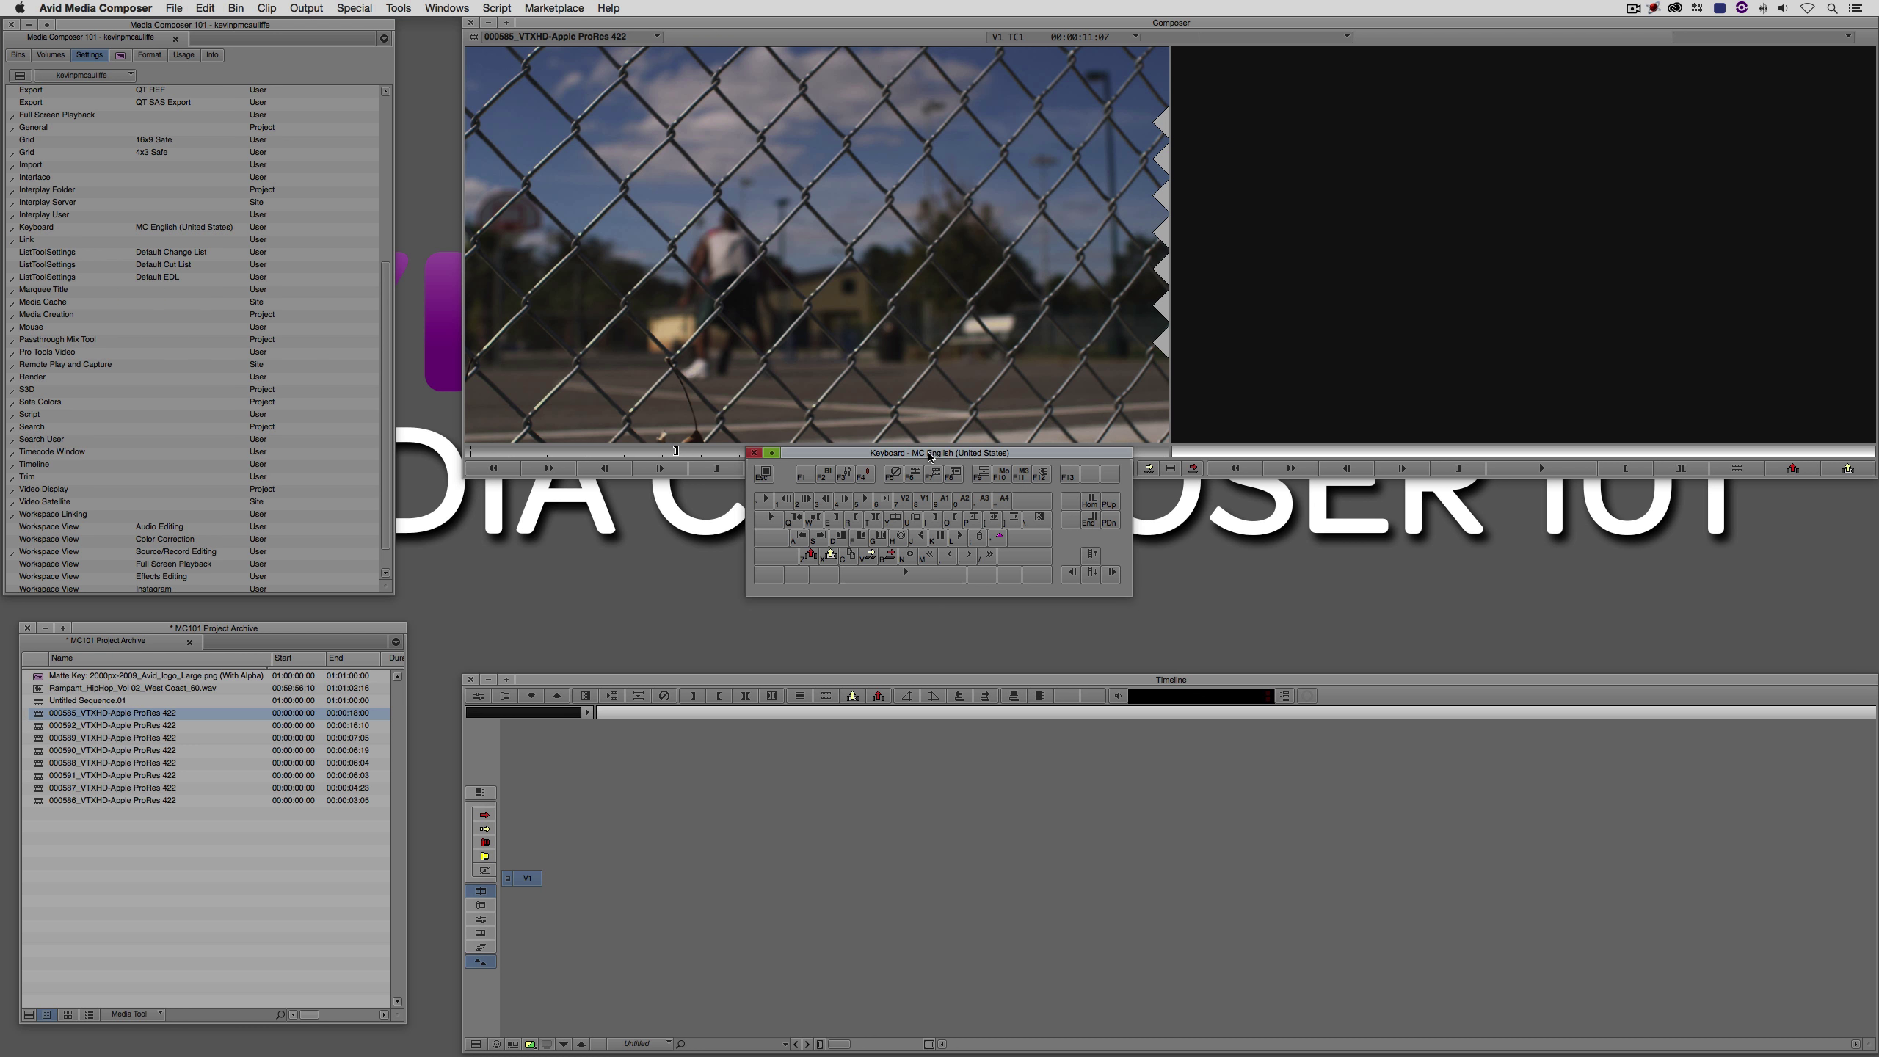
left_click_drag(930, 457, 650, 501)
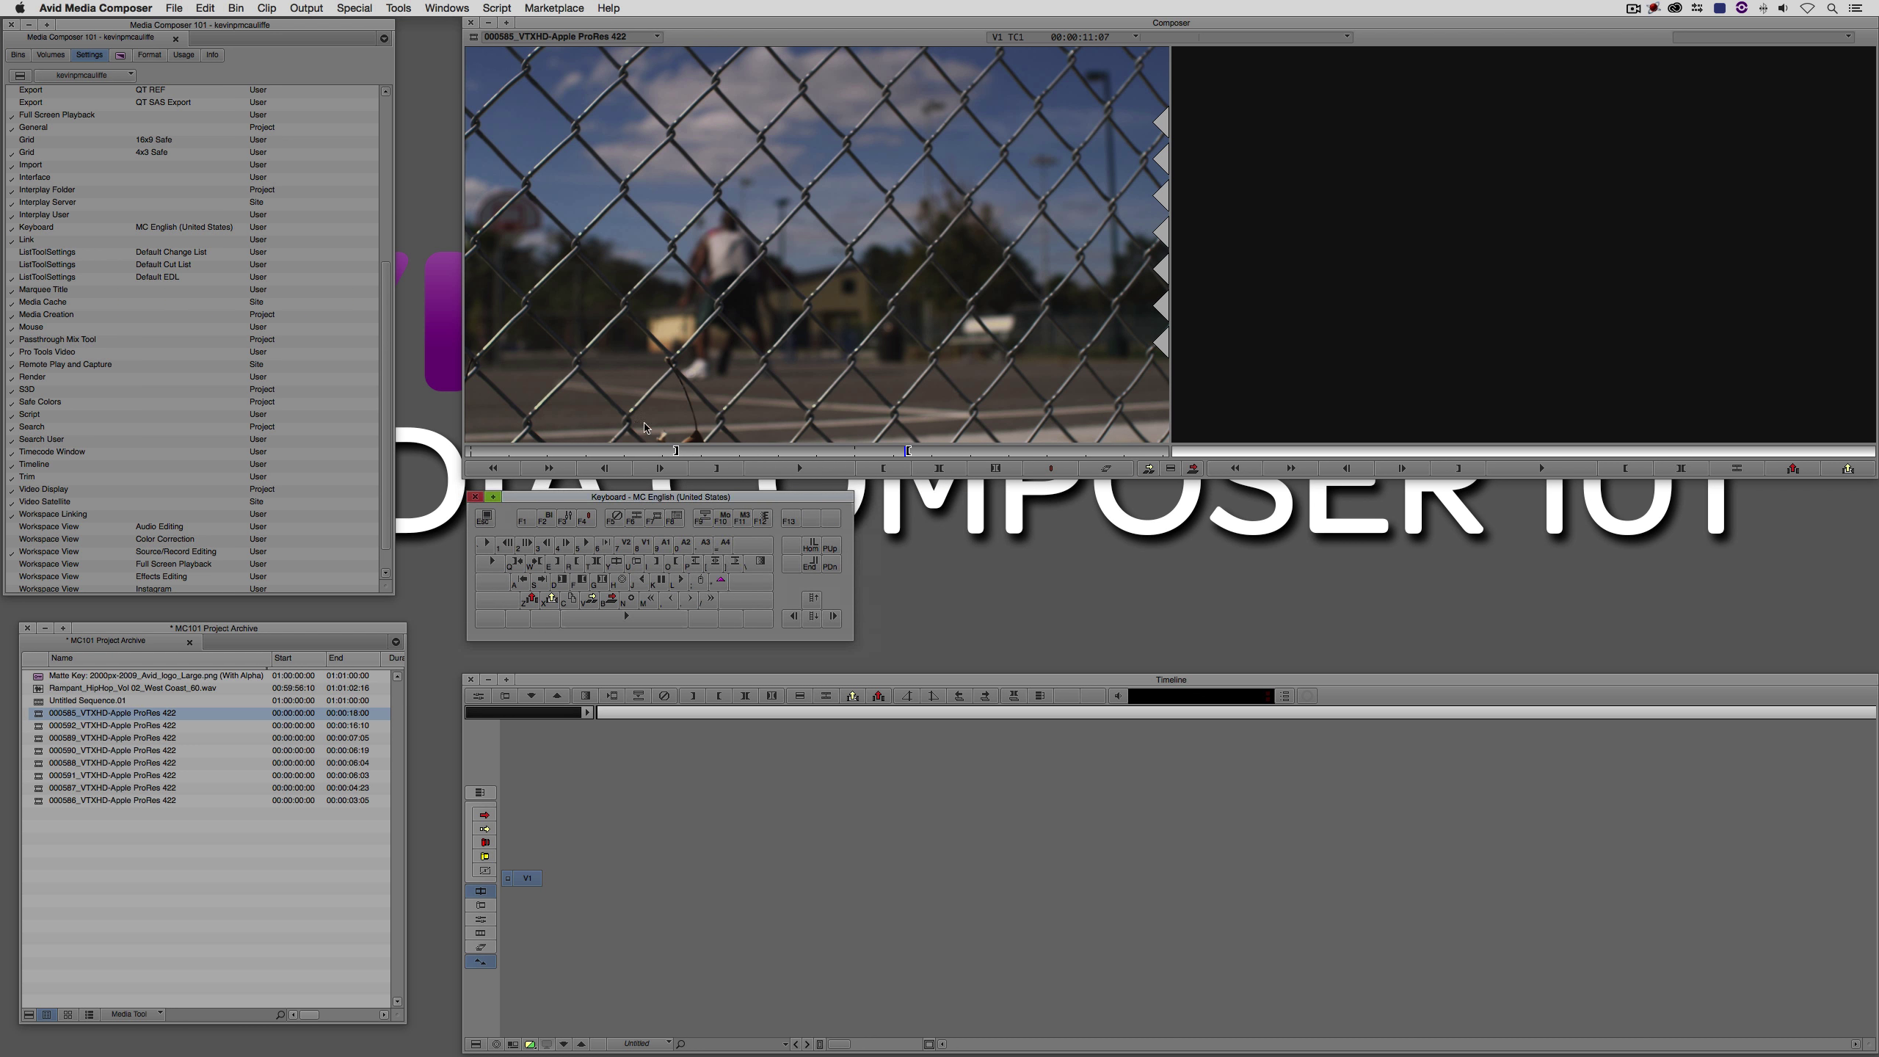
Reopen the Command Palette, place it beside the keyboard layout, try selecting a function key for menu assignment, and close the palette
left_click(398, 8)
left_click(443, 156)
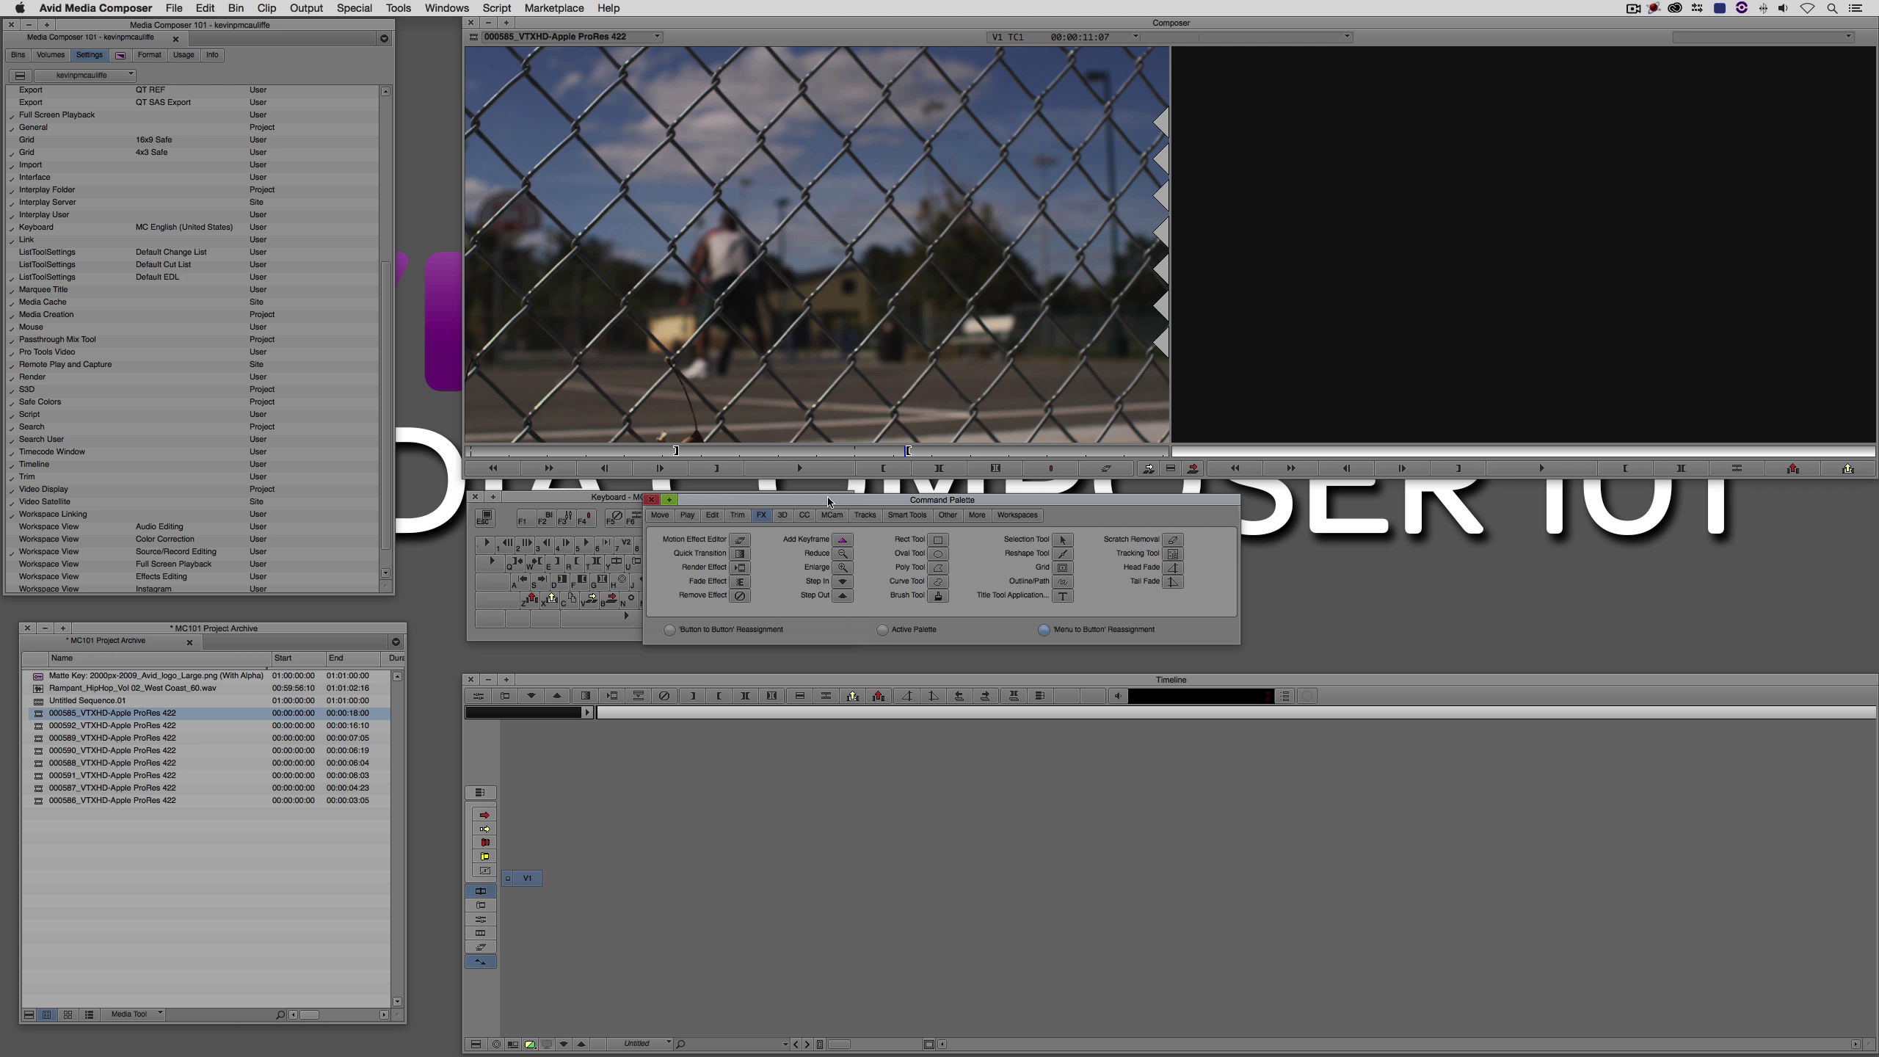
left_click_drag(822, 501, 1046, 503)
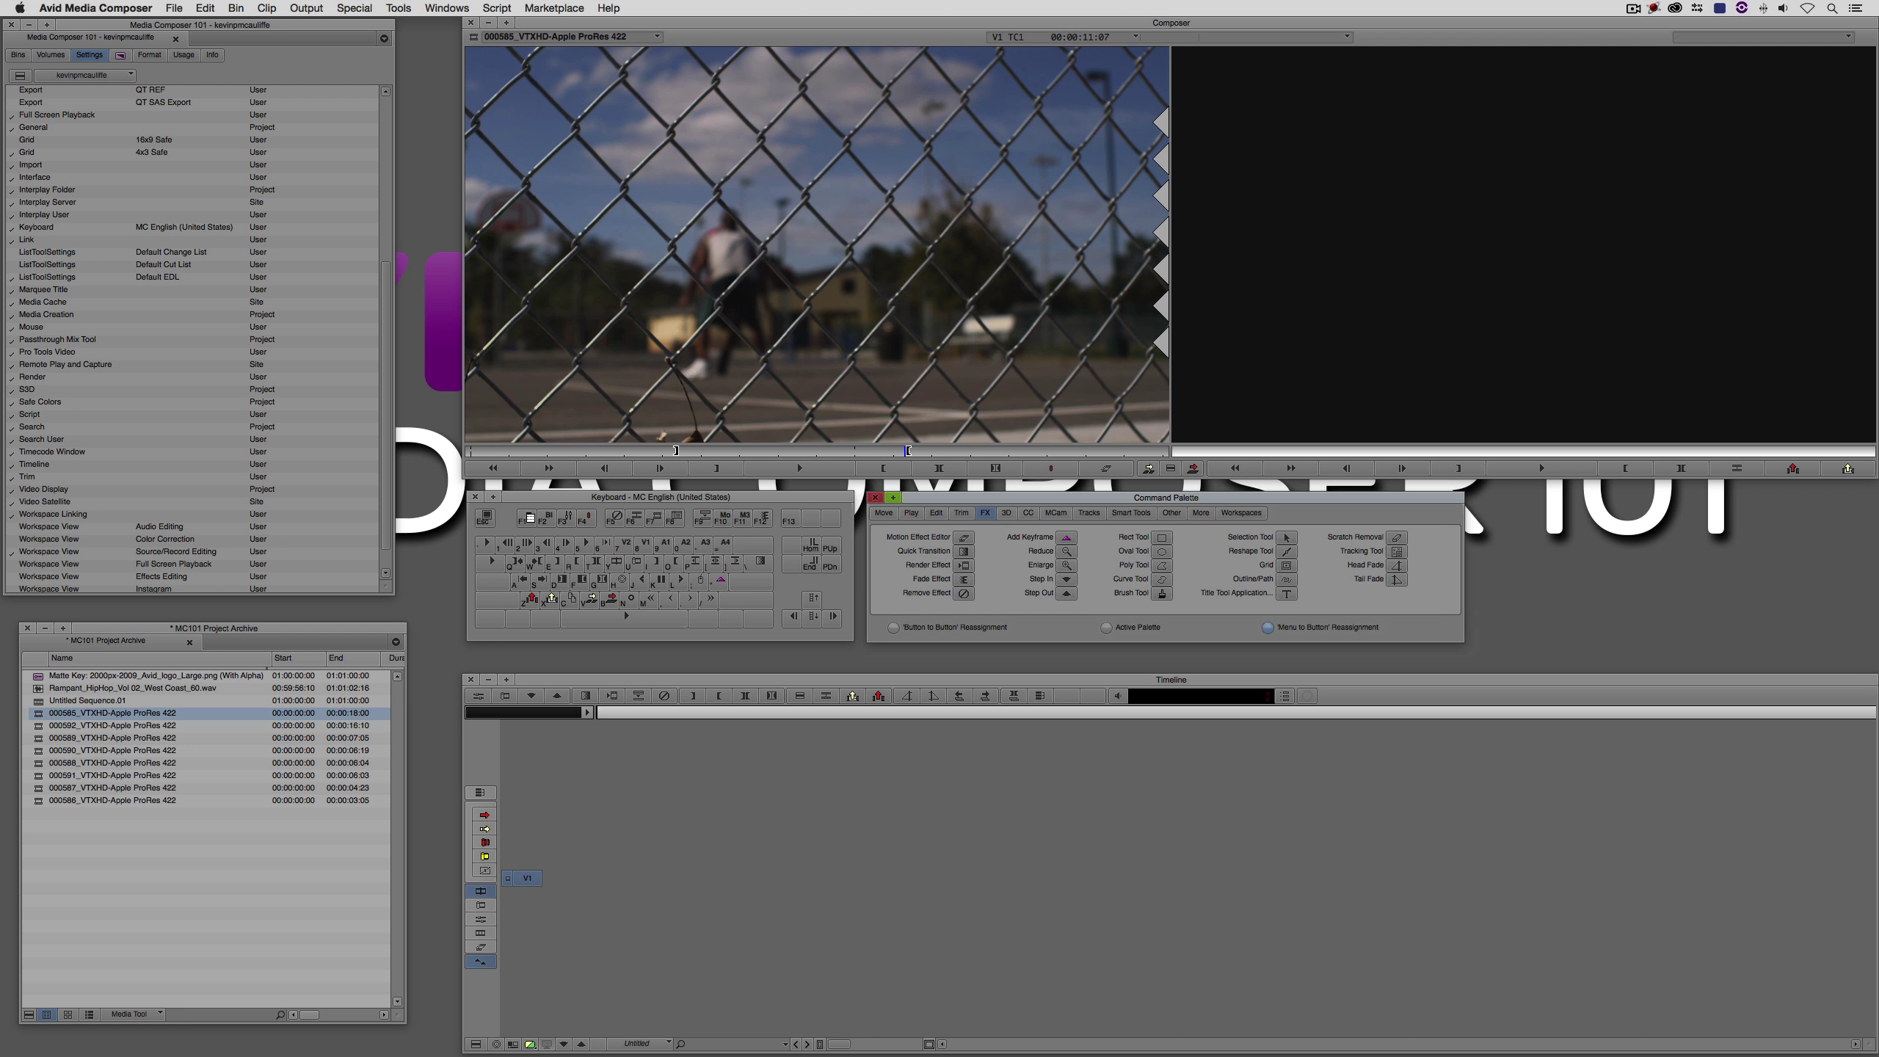
left_click(535, 519)
left_click(875, 497)
left_click(995, 466)
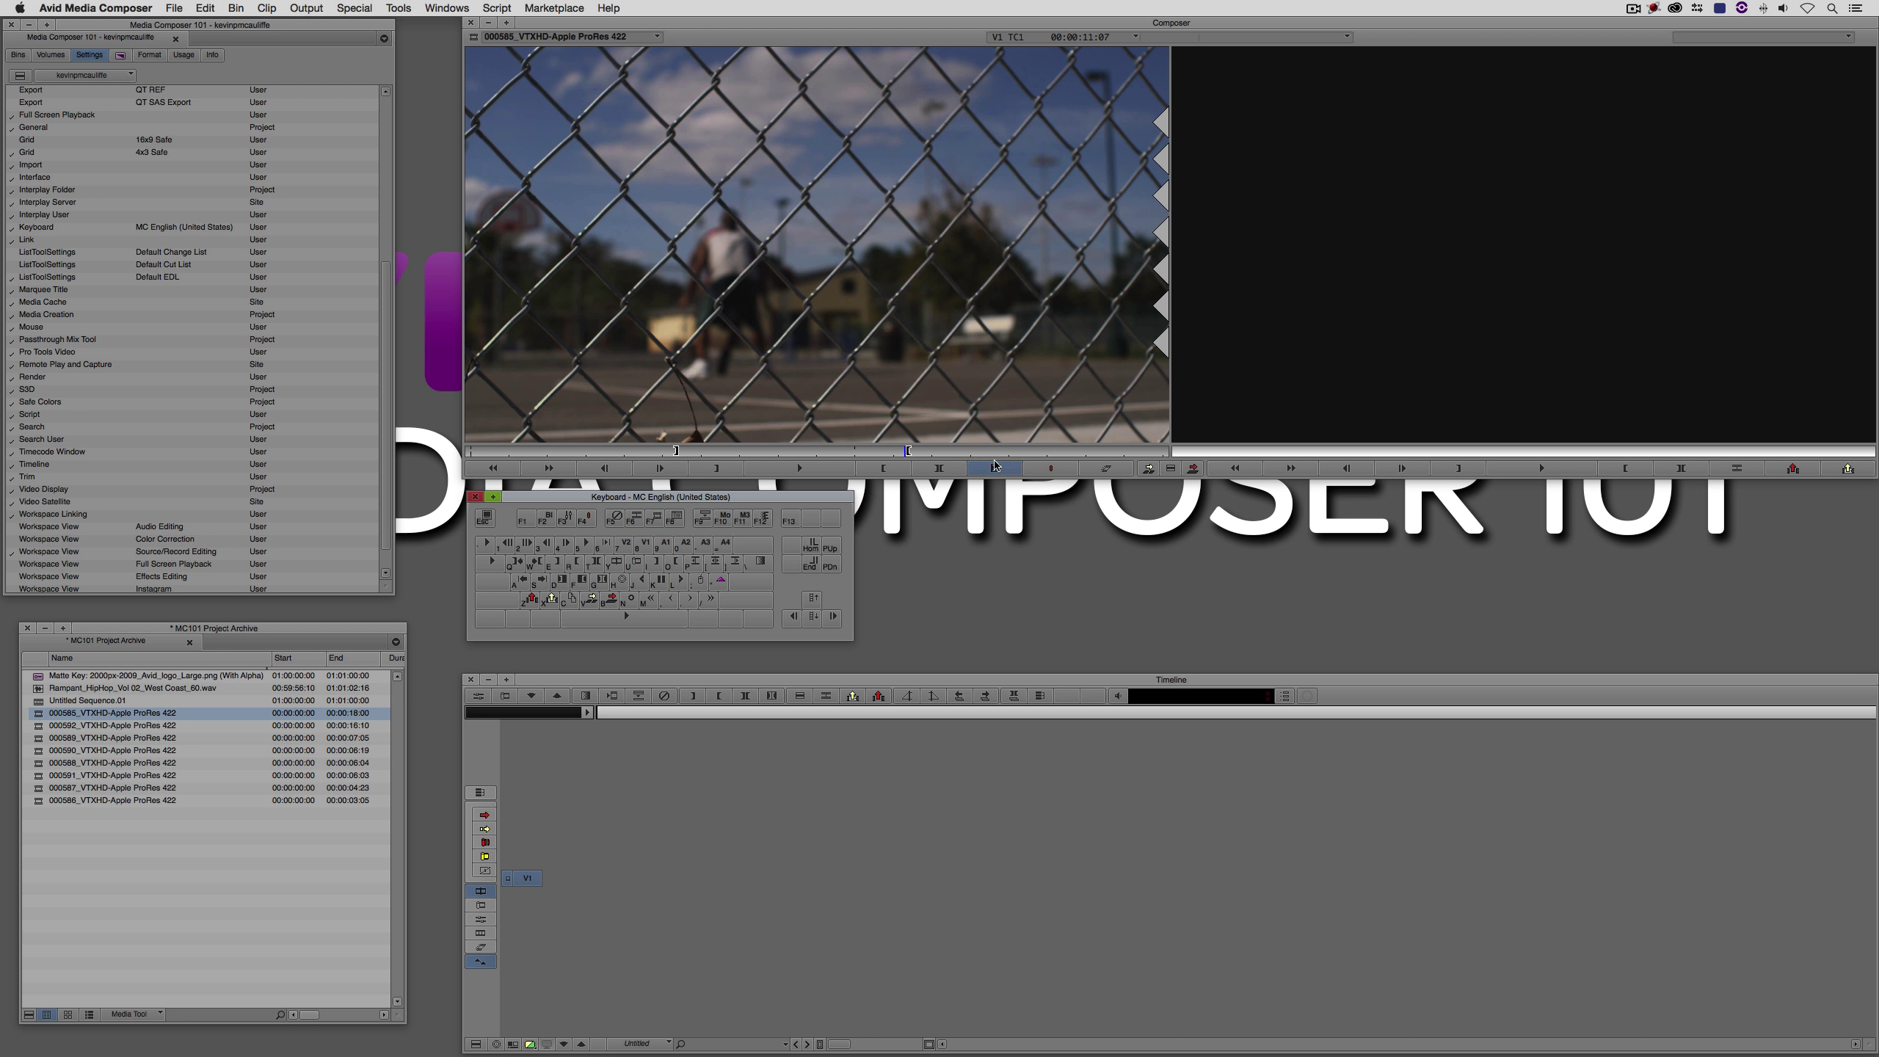
left_click(475, 1043)
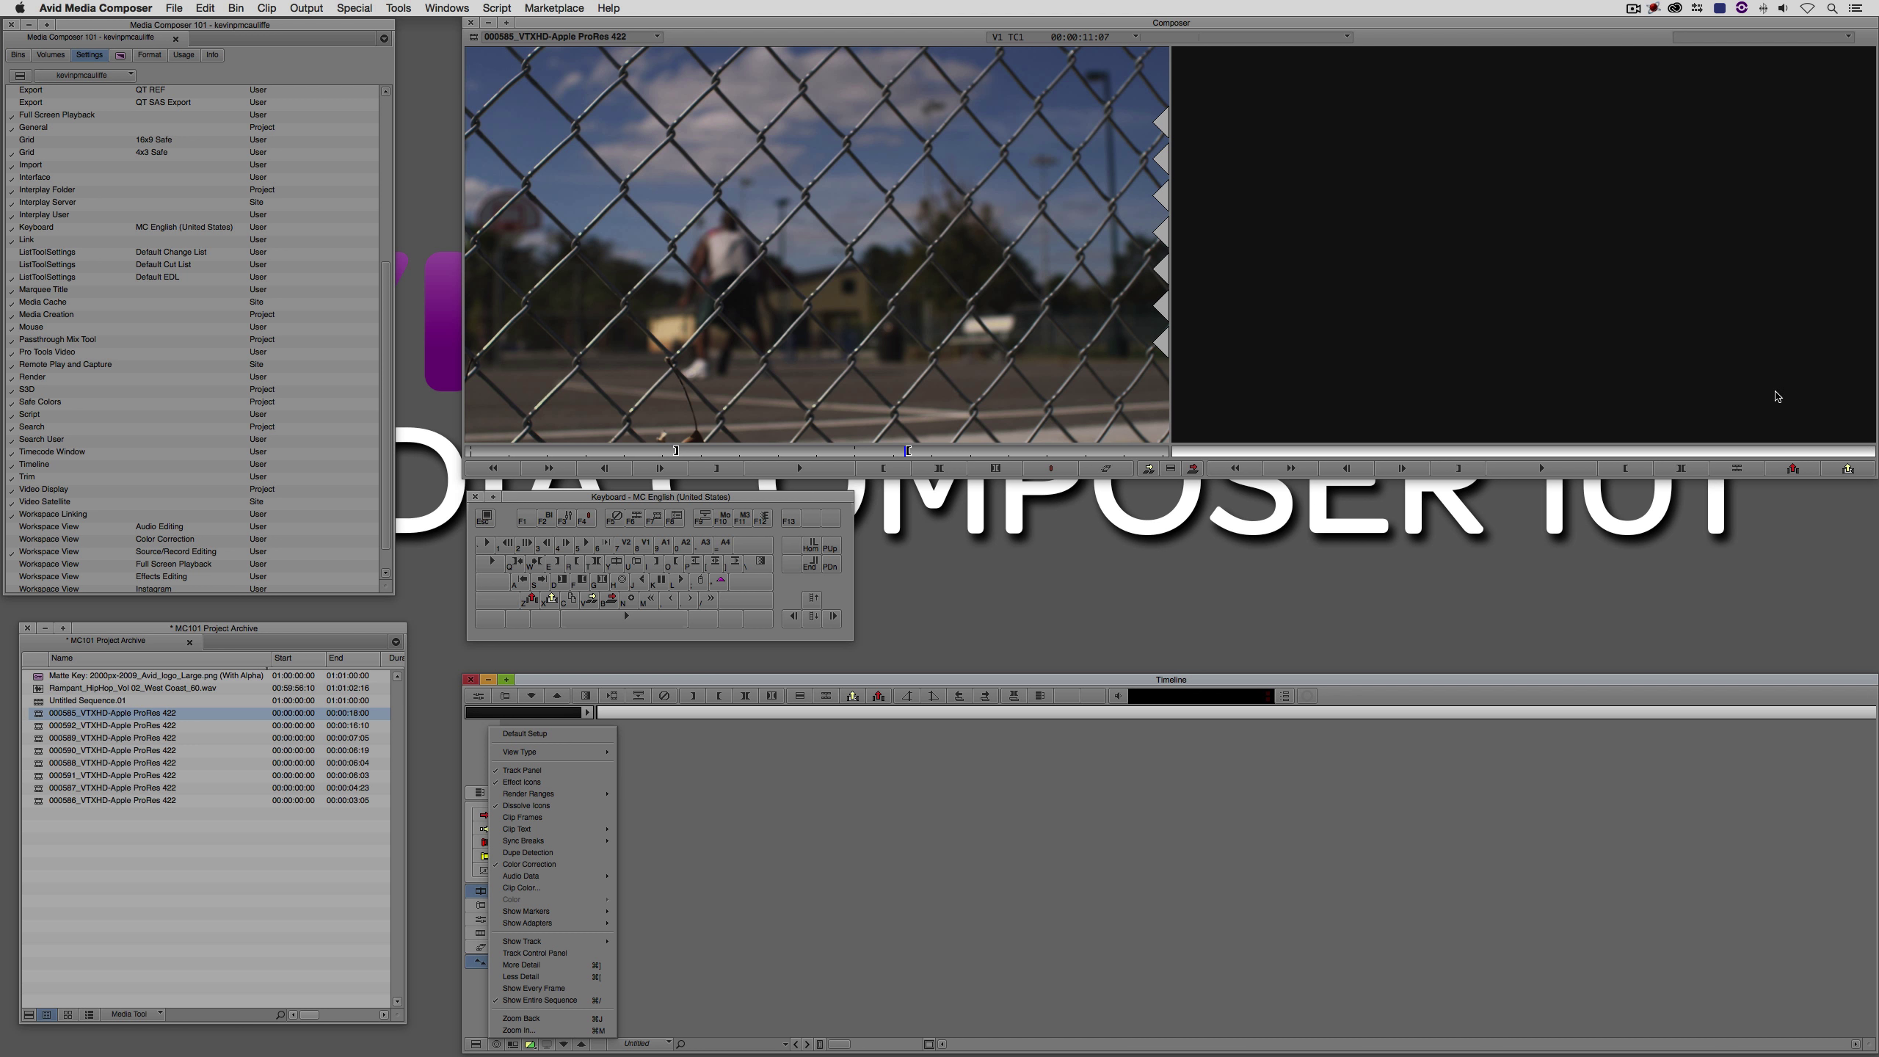
left_click(1848, 471)
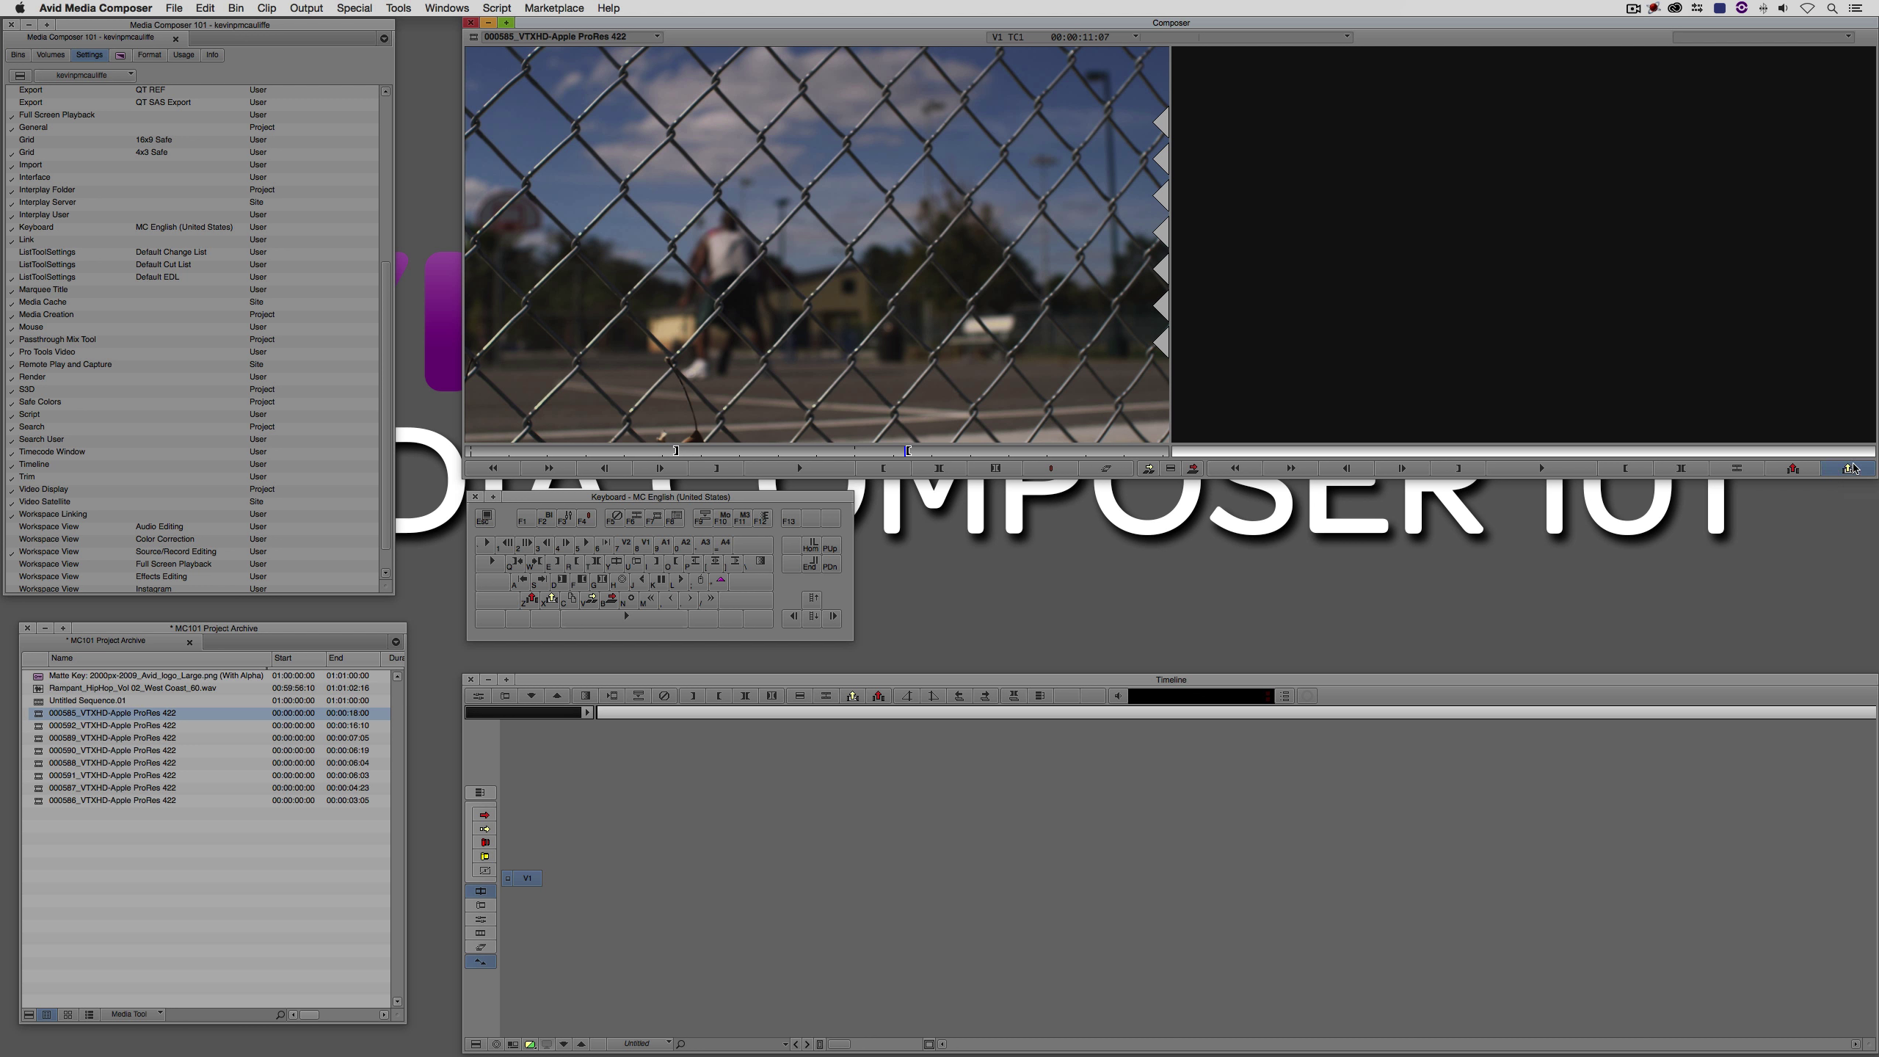
left_click(1846, 474)
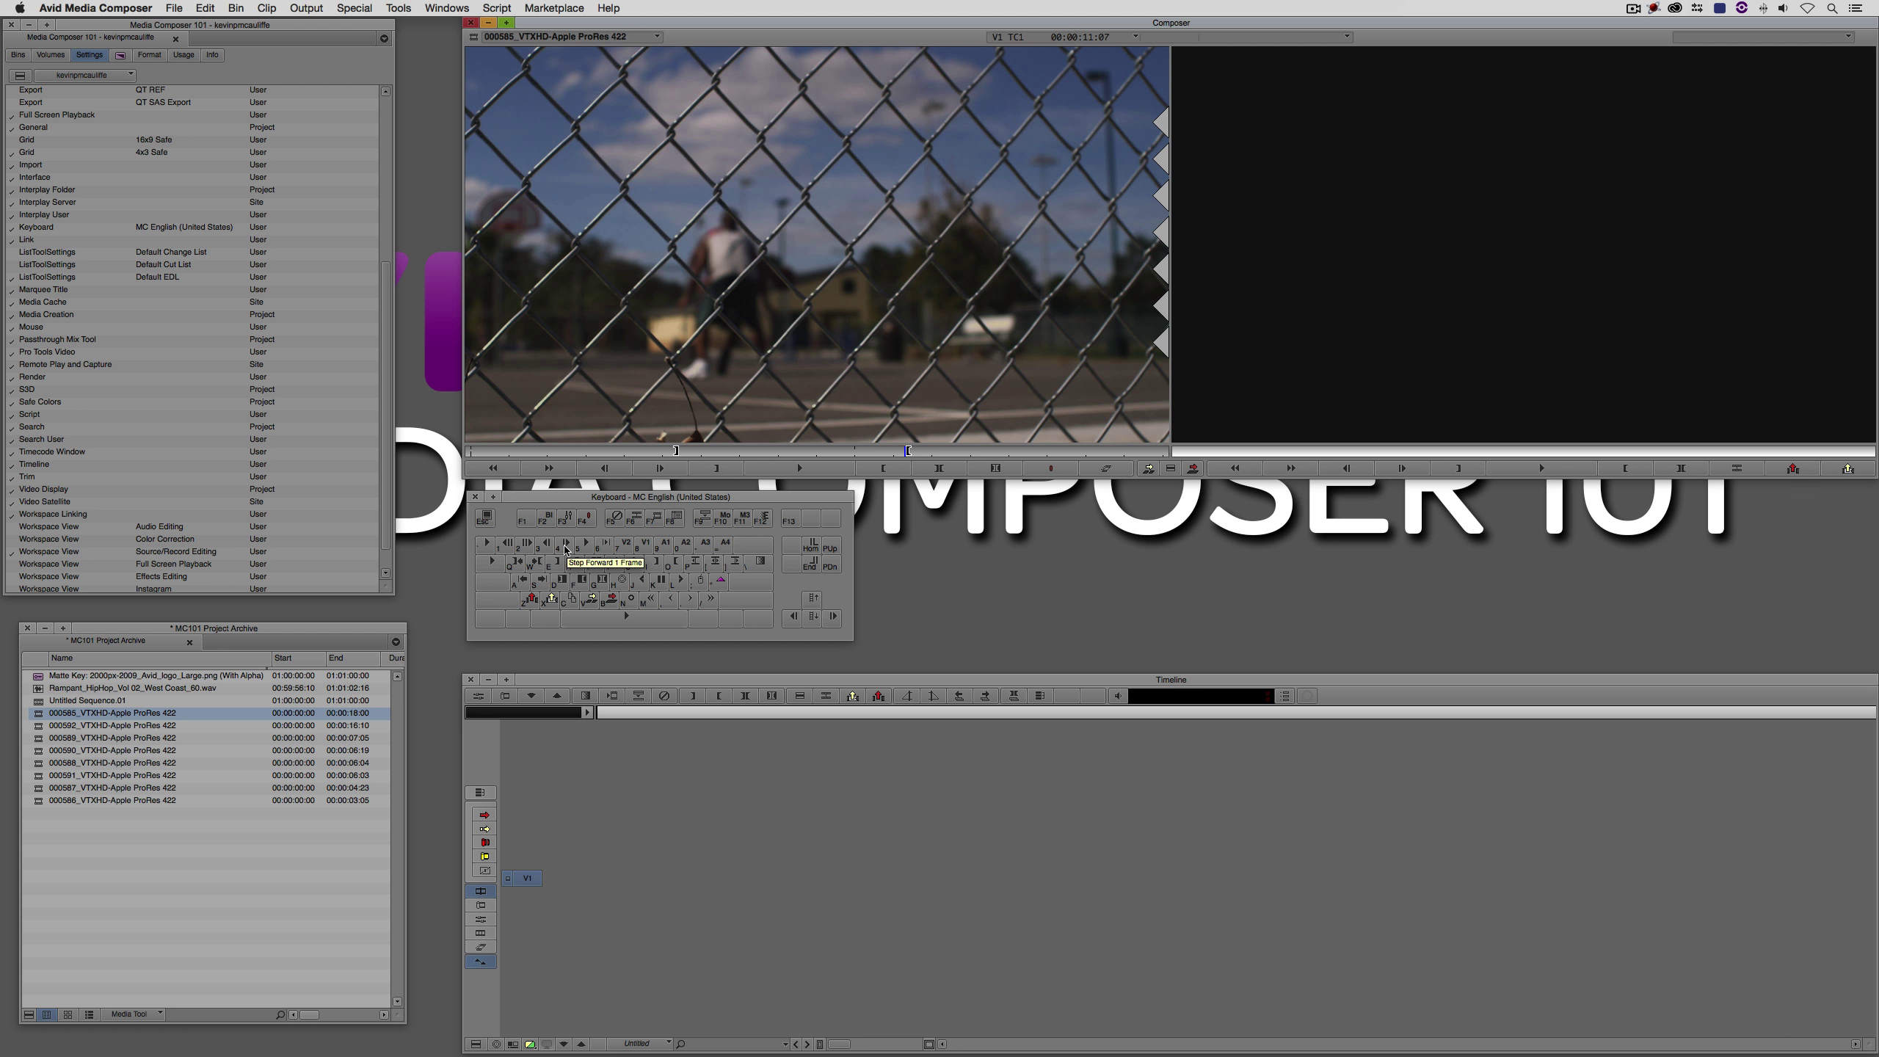
Reopen the Command Palette and use 'Button to Button' Reassignment to map a Trim command to the record monitor's last button
key("super+3")
left_click(961, 514)
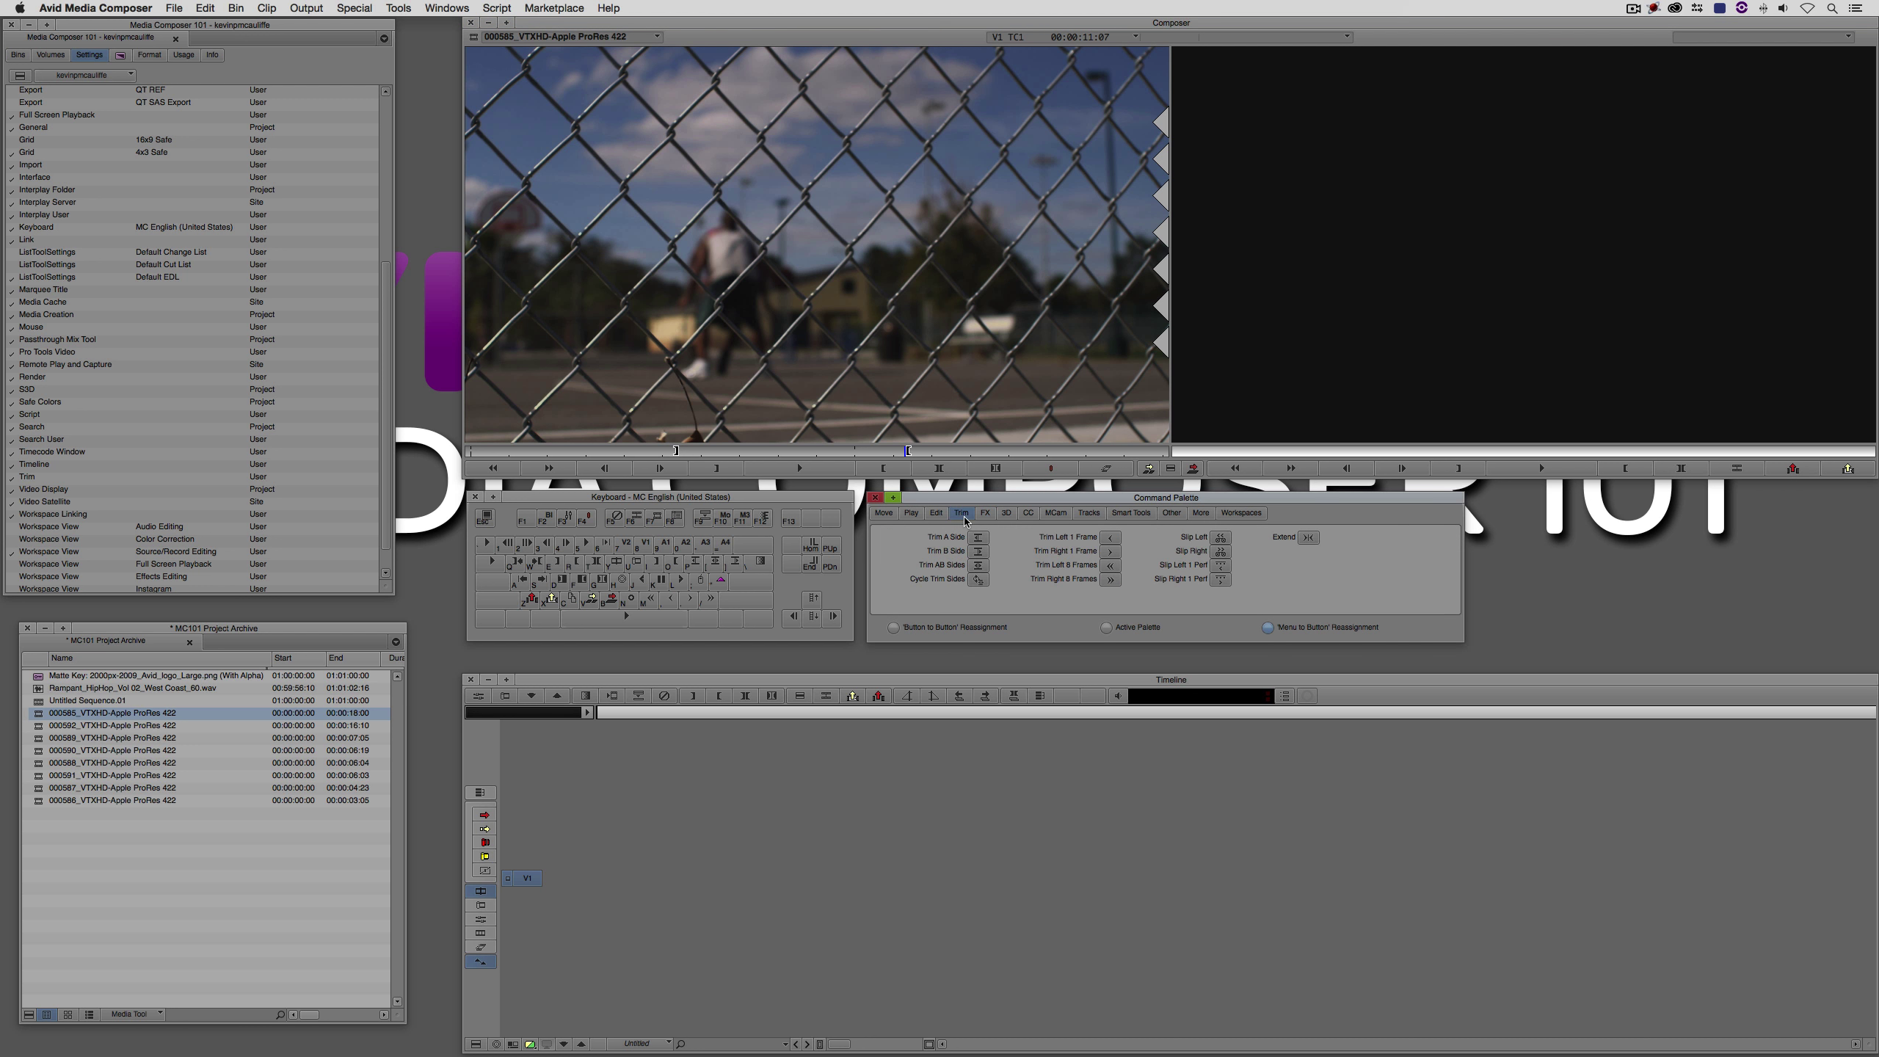
left_click(933, 628)
left_click_drag(1499, 505, 1847, 468)
Use 'Menu to Button' Reassignment to map the Timeline's Audio Data > Waveform option to the record monitor's second-to-last button
left_click(1267, 628)
left_click(1791, 468)
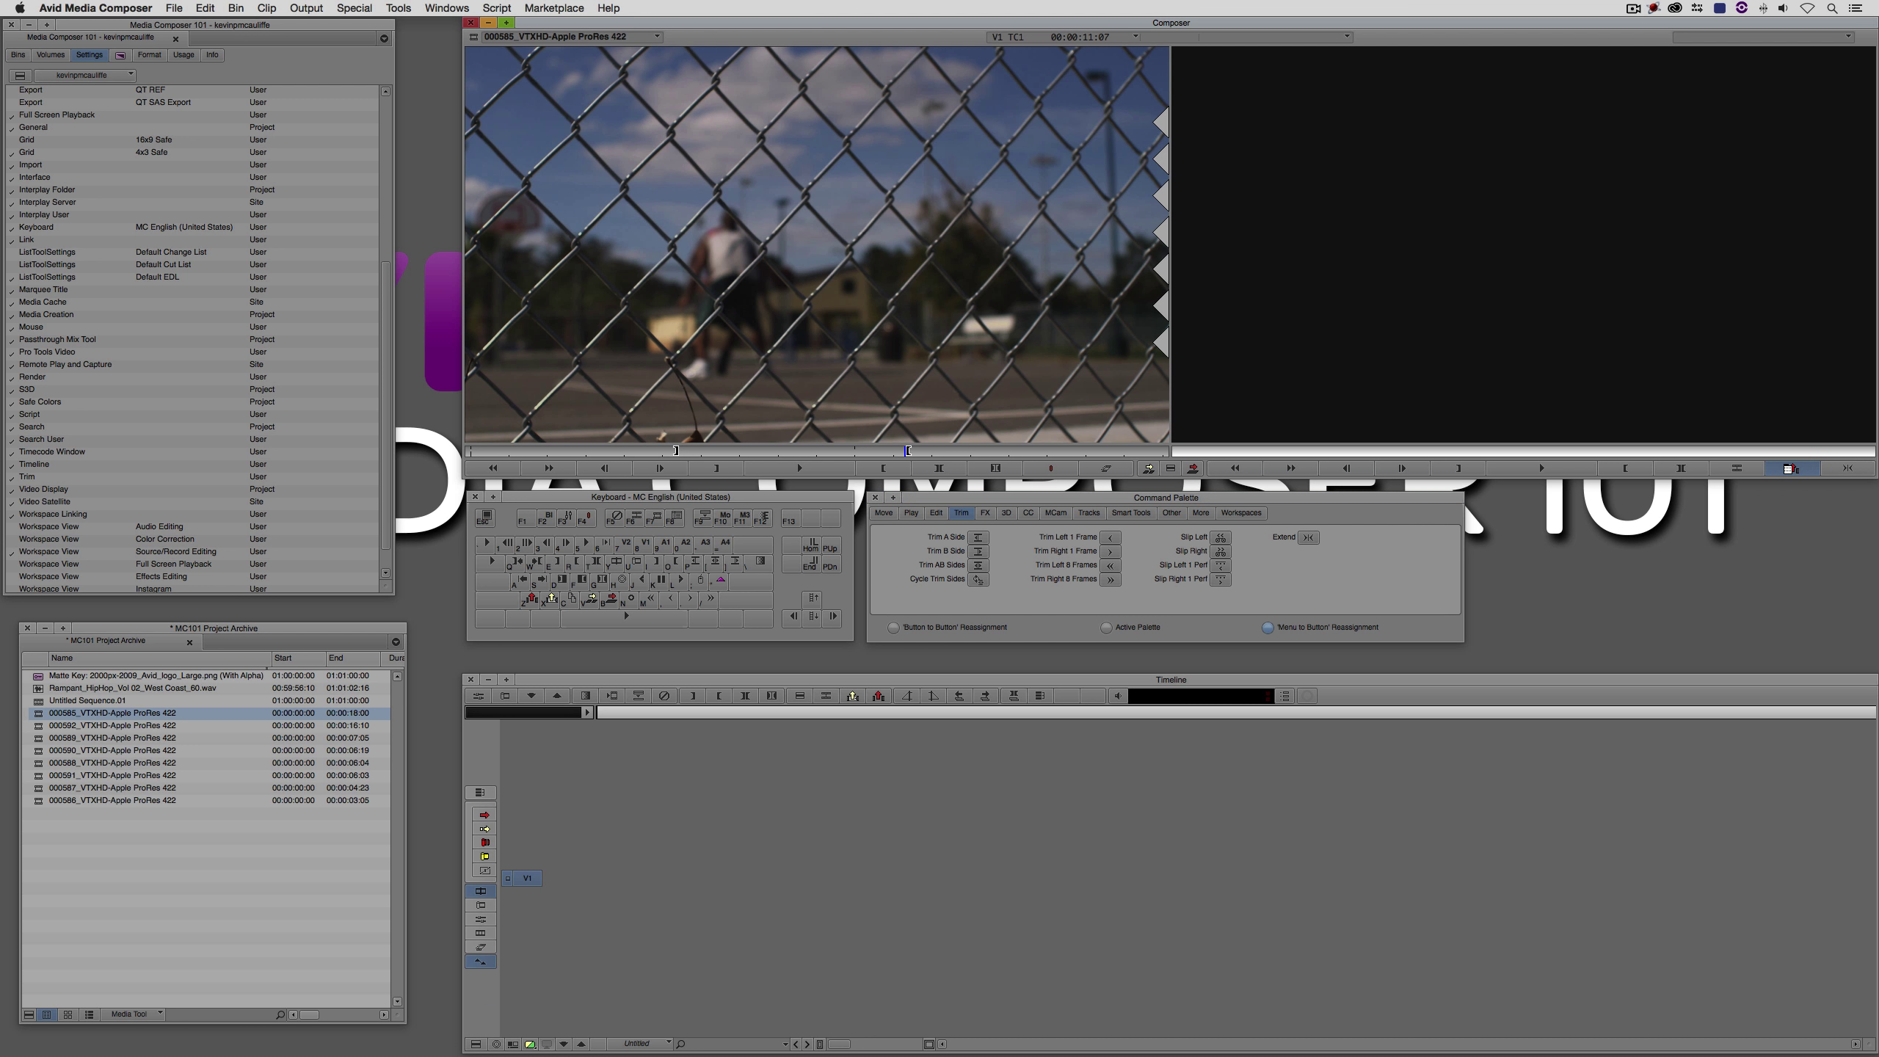
left_click(476, 1044)
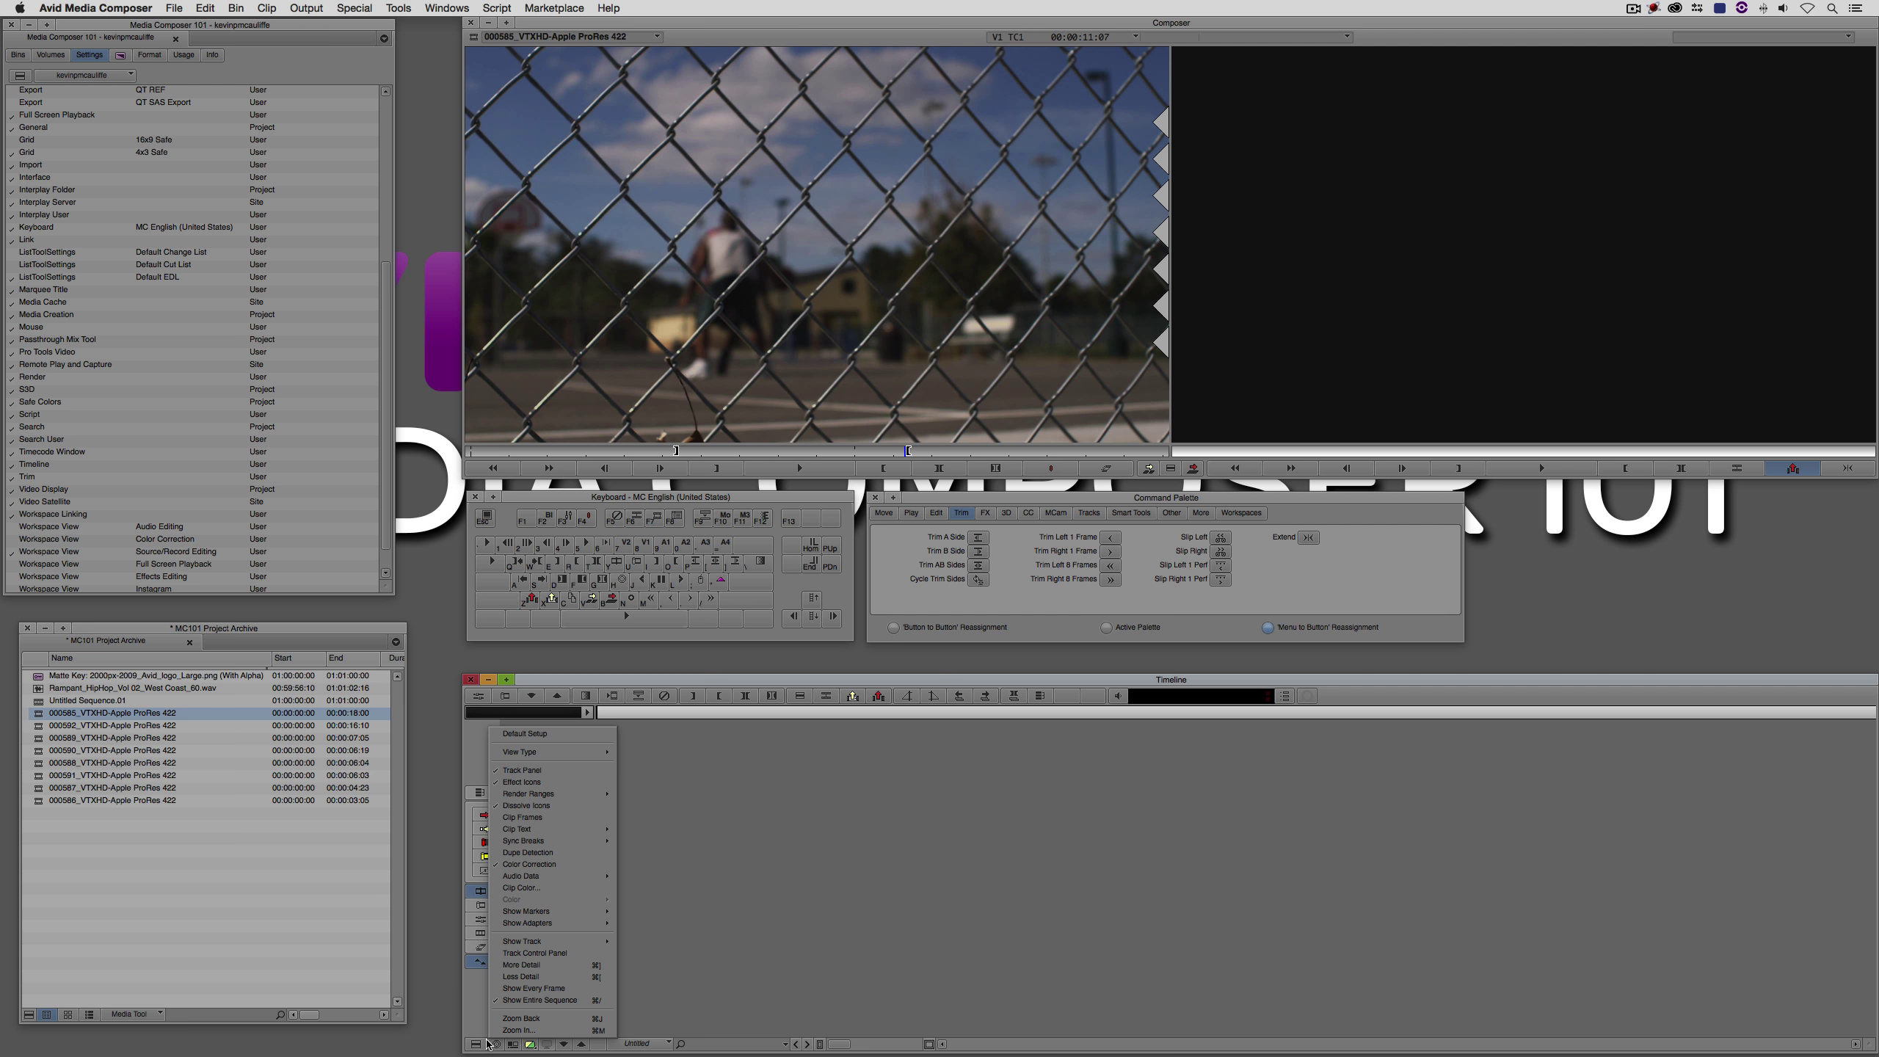
mouse_move(570, 881)
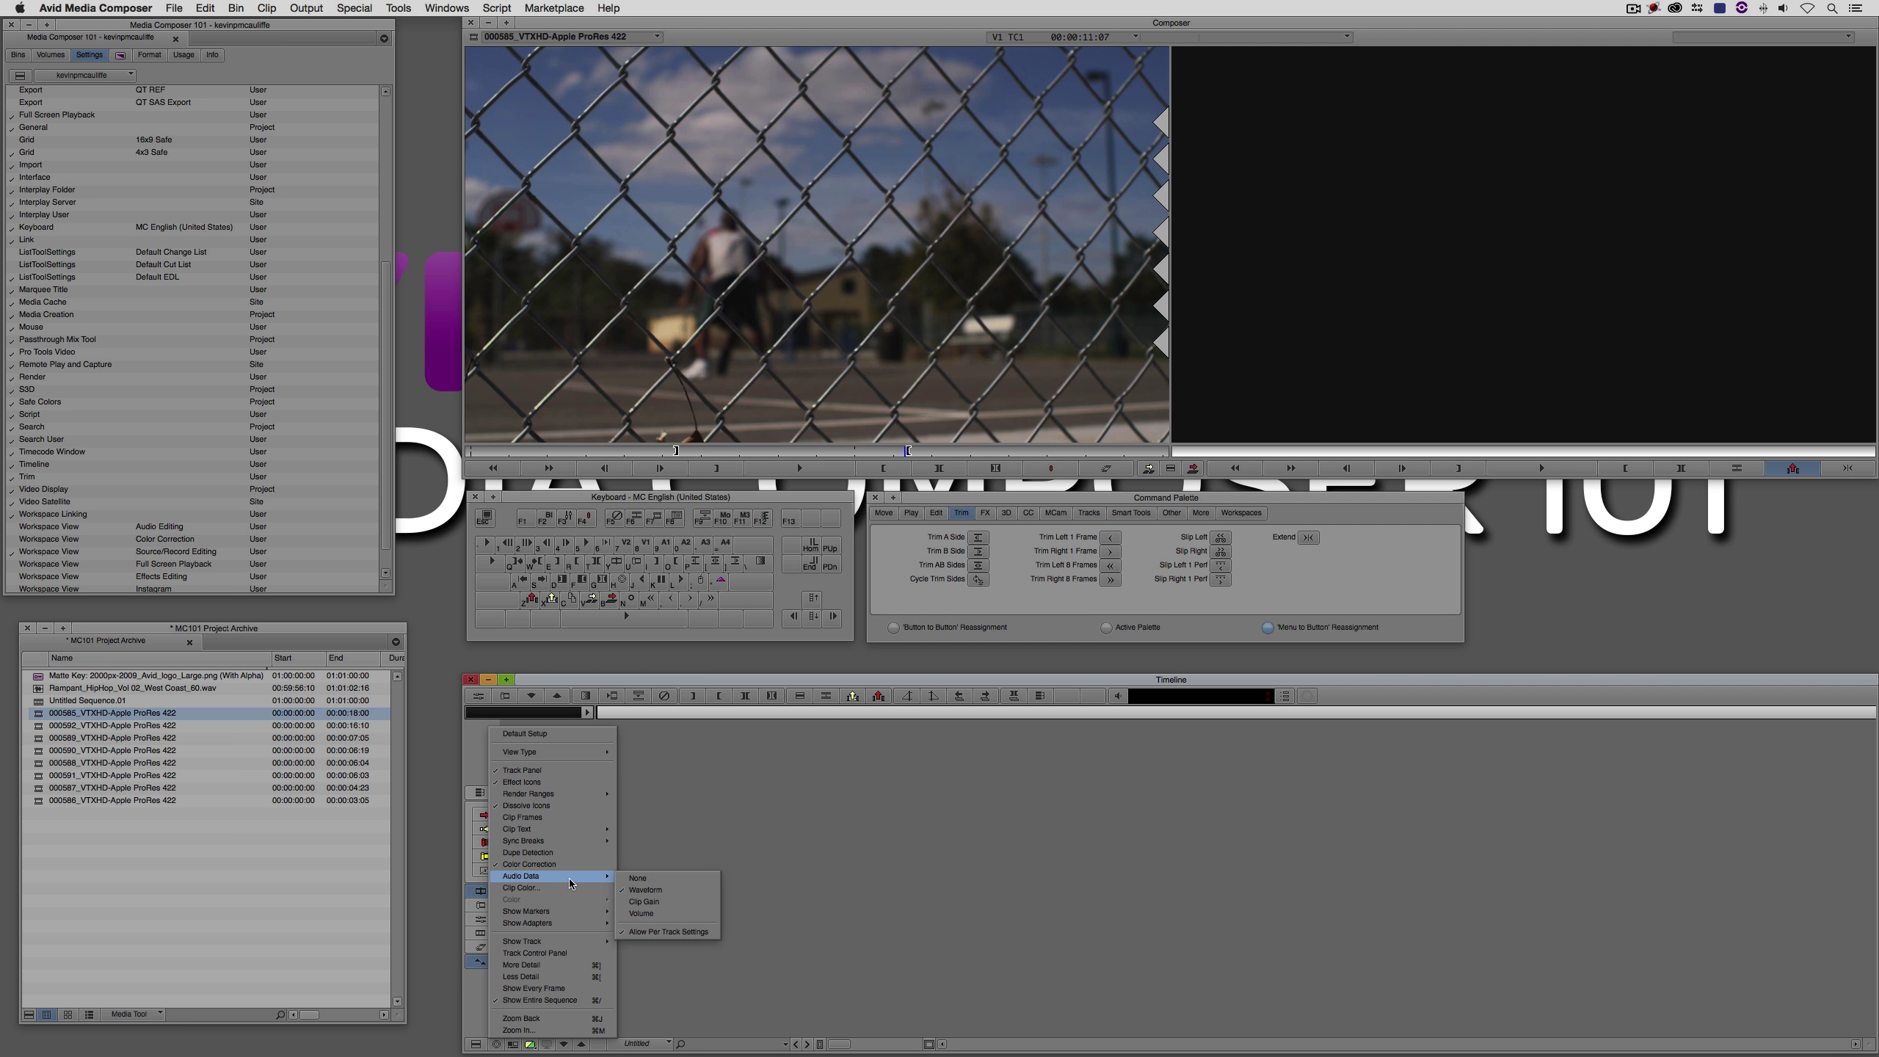
left_click(662, 889)
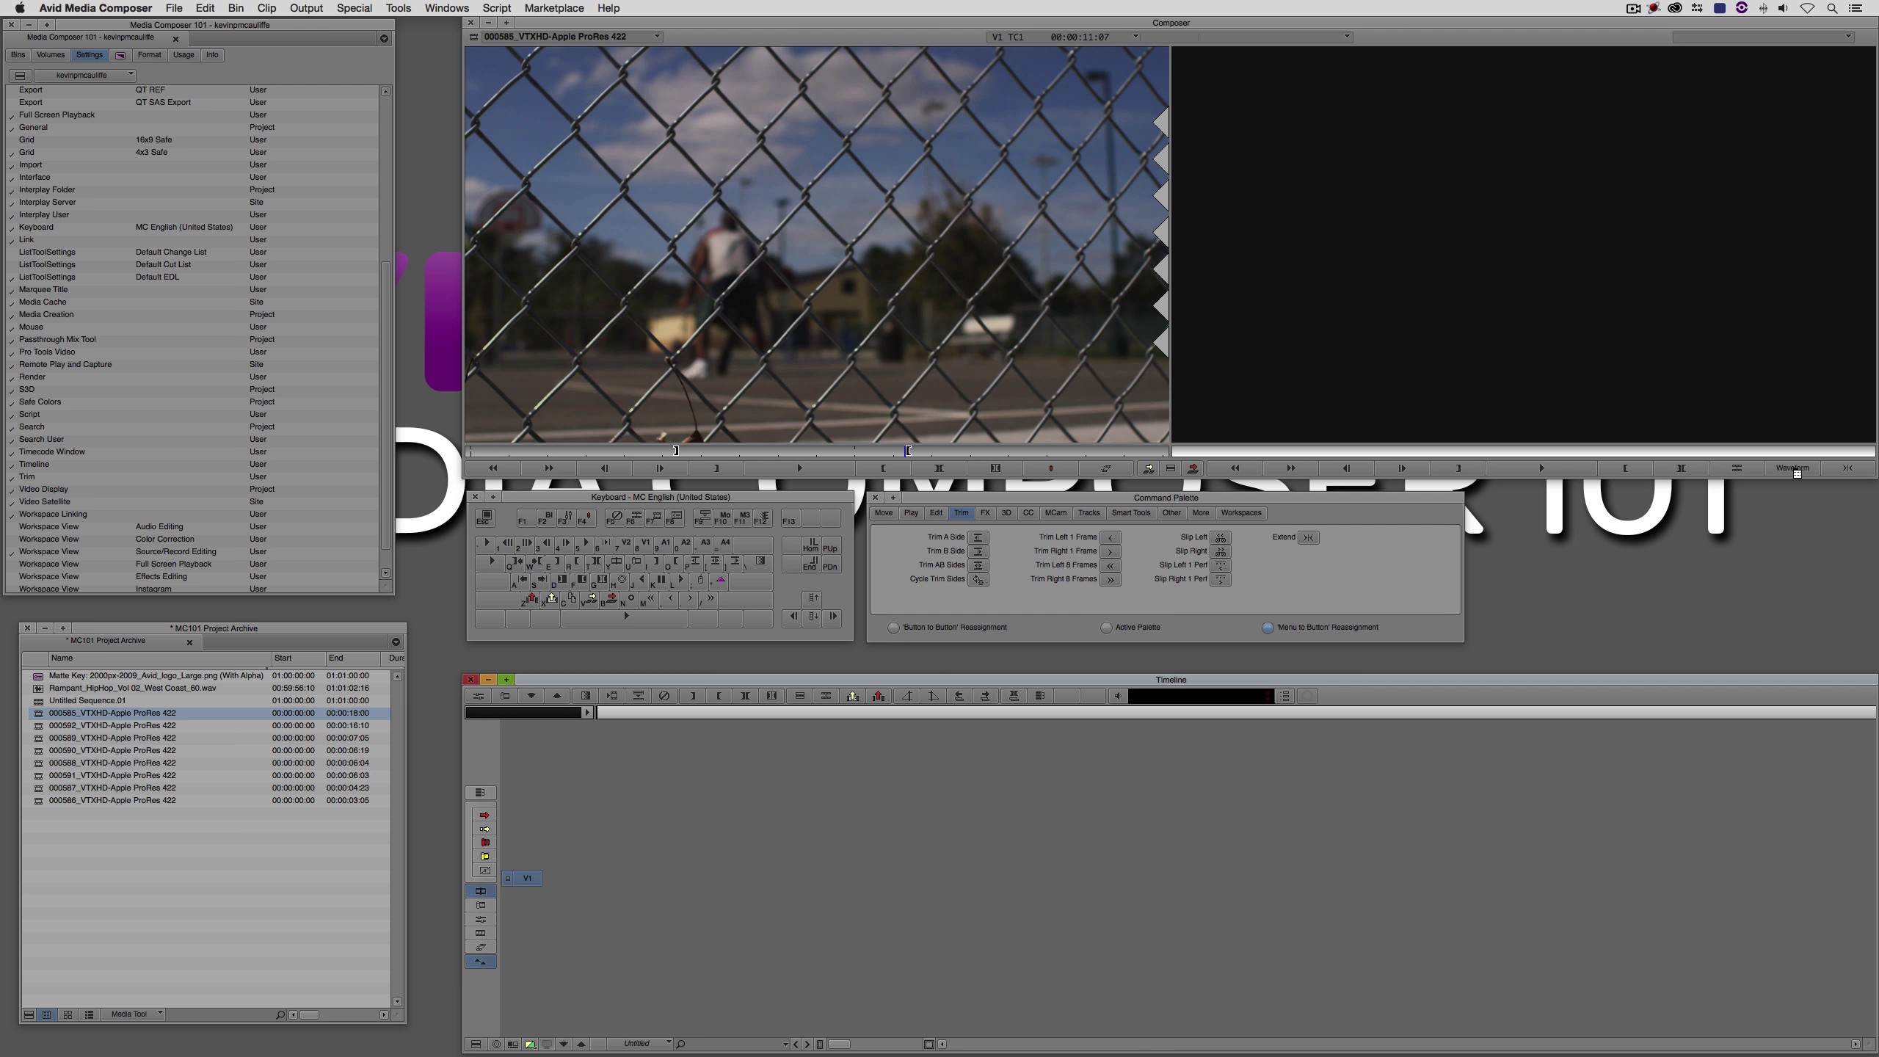
Load the Rampant_HipHop_Vol 02_West Coast_60.wav clip into the source monitor and splice it into a new sequence
left_click(17, 55)
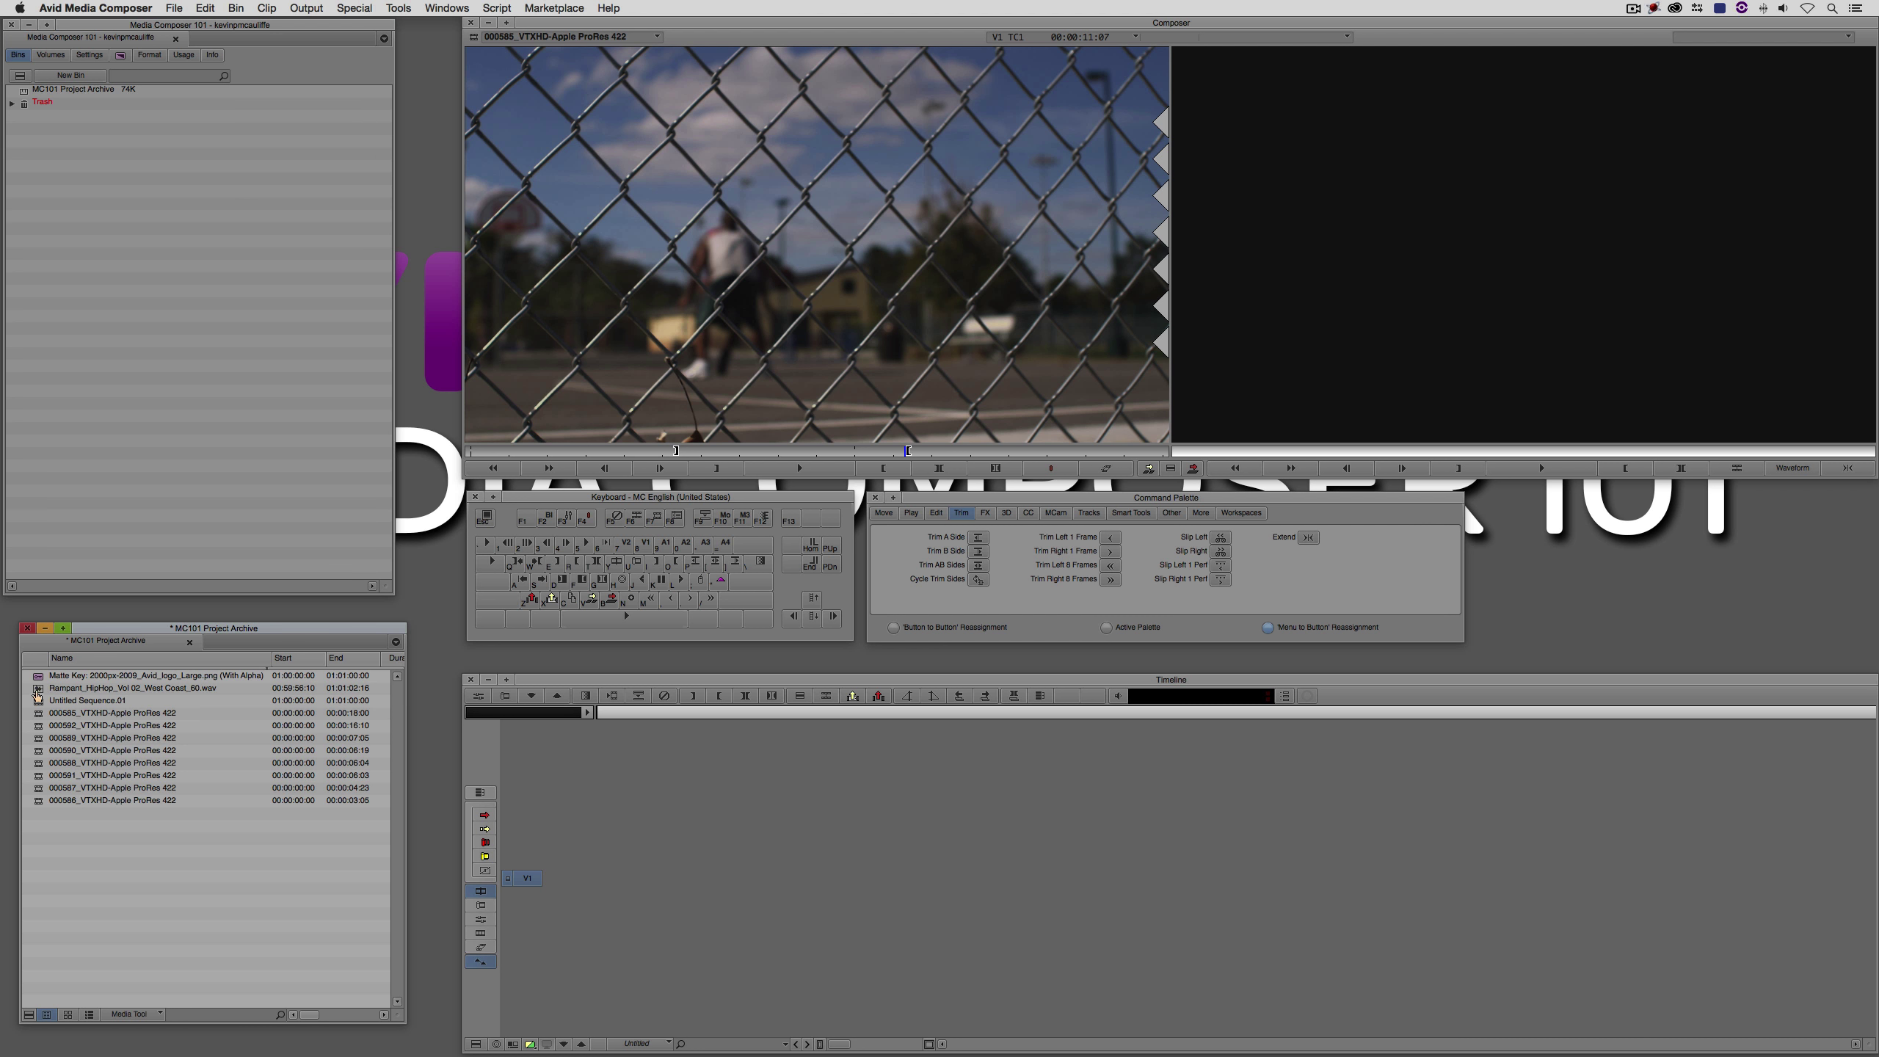
left_click_drag(133, 688, 684, 320)
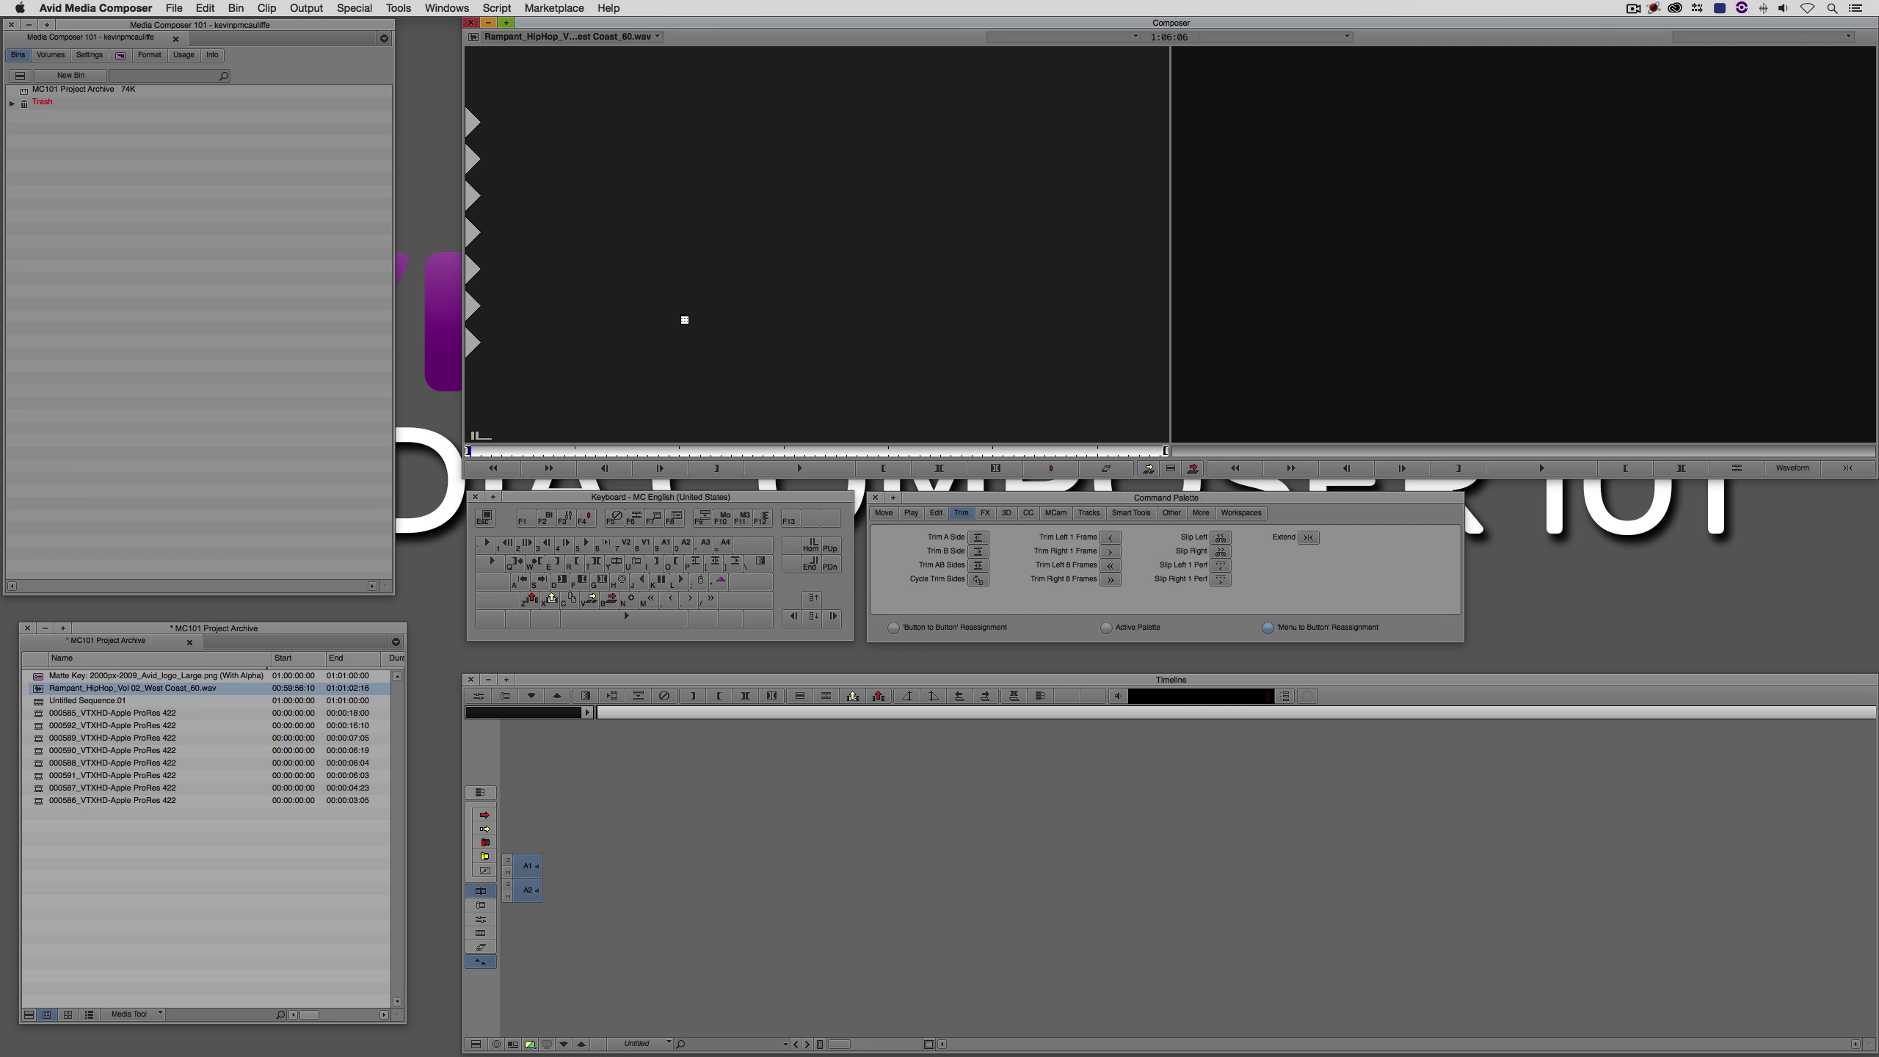
key("v")
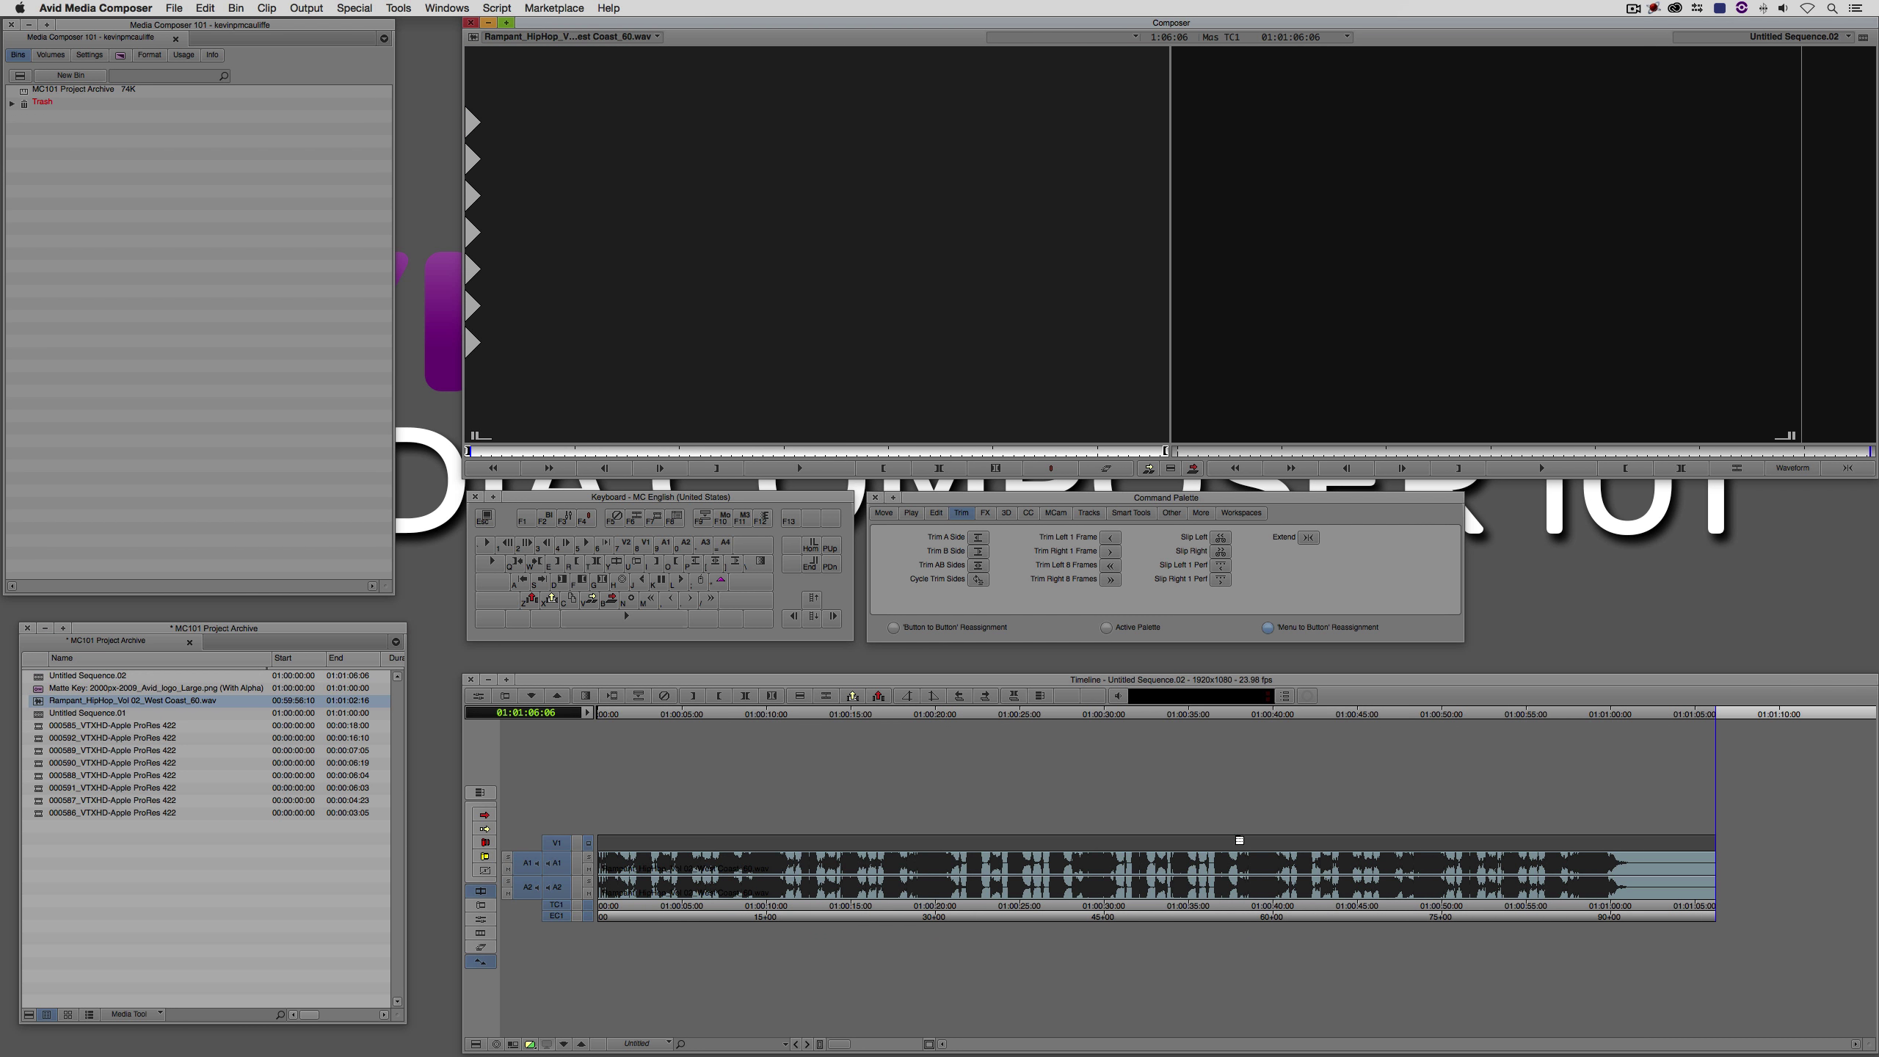
Set the Command Palette to Active Palette and toggle the audio waveforms repeatedly with the record monitor's Waveform button
left_click(1116, 634)
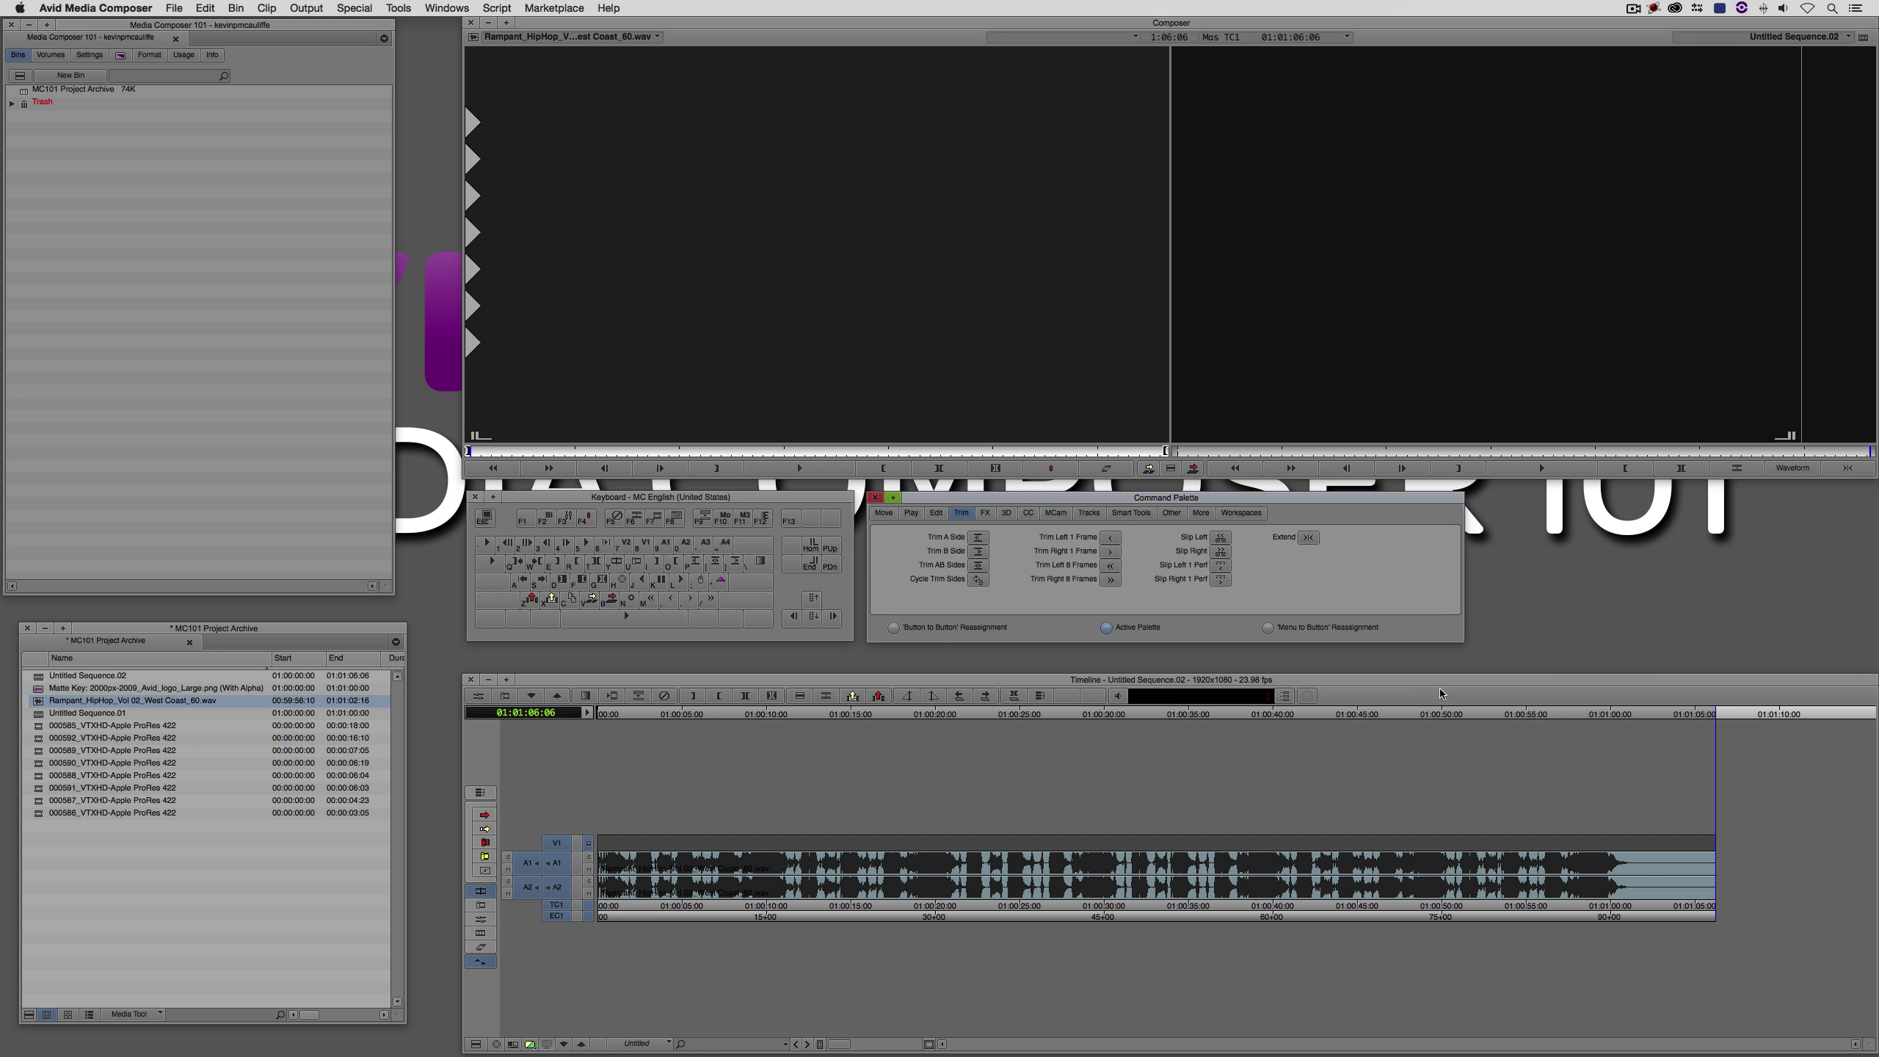
left_click(1790, 469)
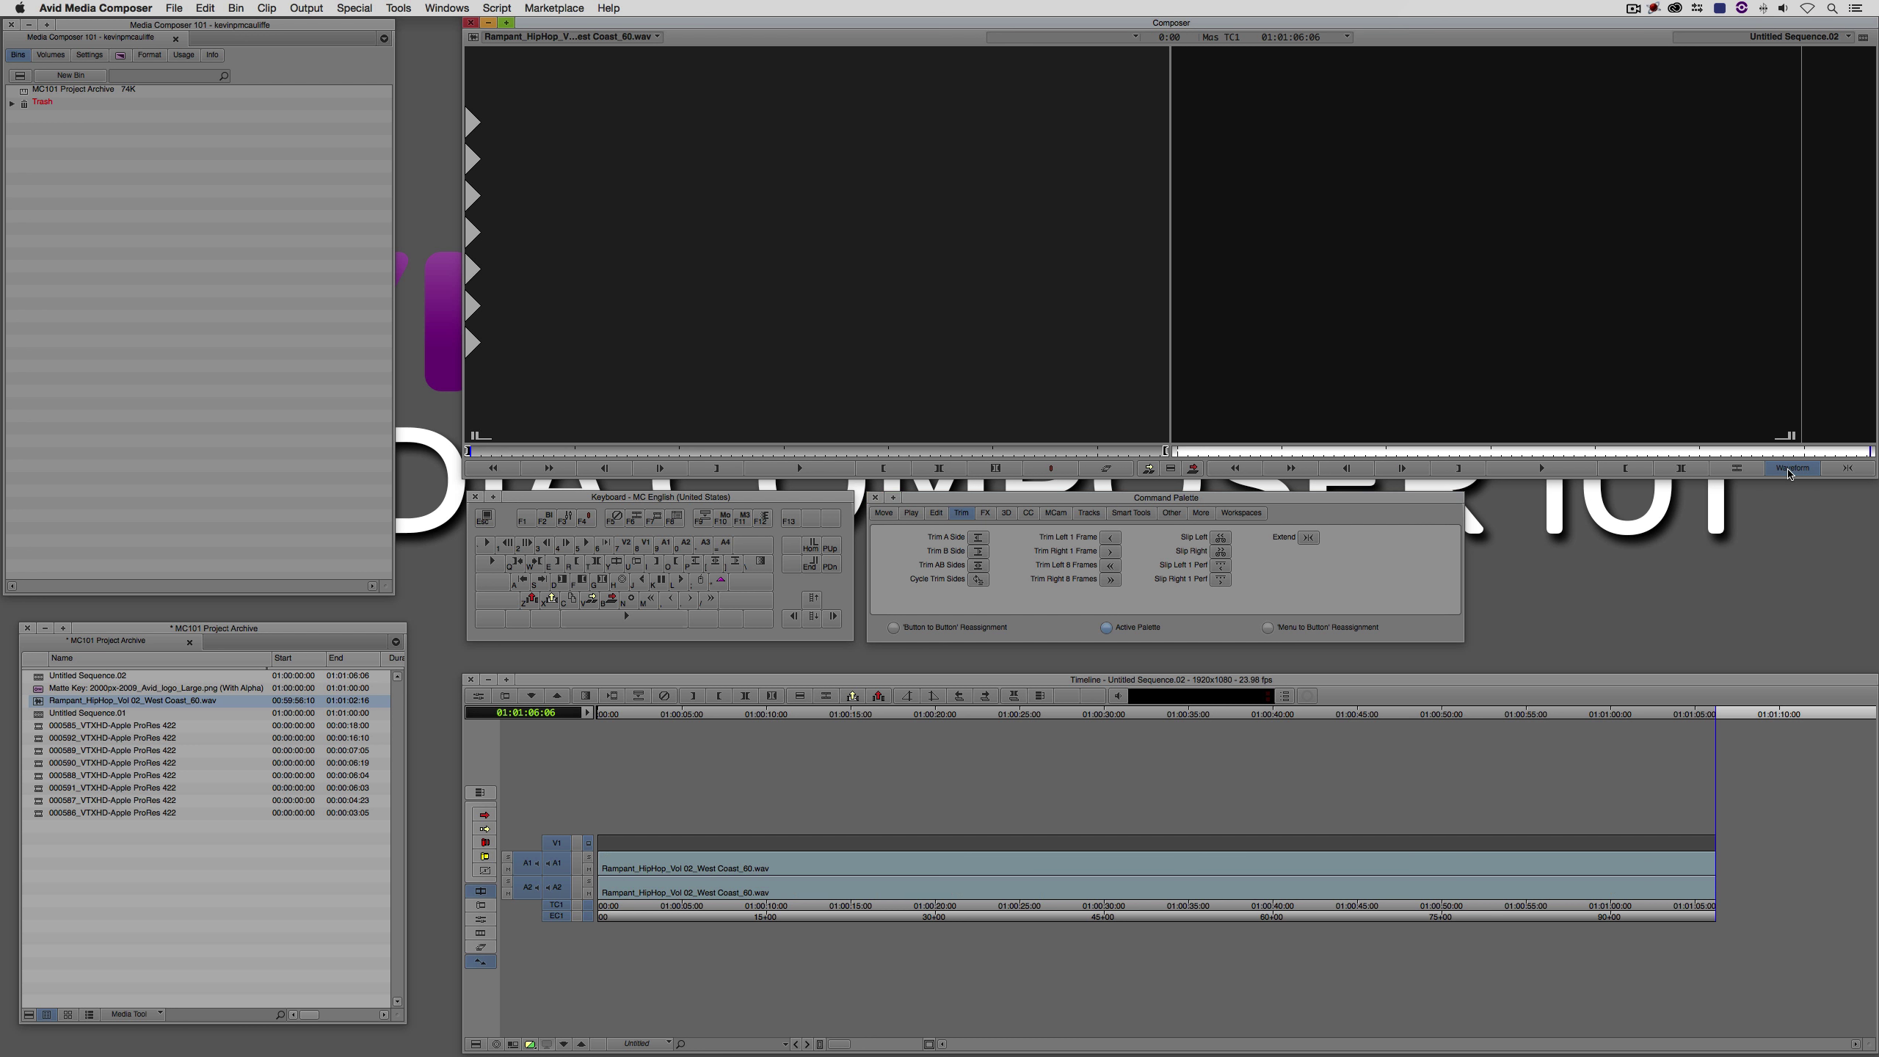
left_click(1789, 469)
left_click(1790, 469)
left_click(1790, 469)
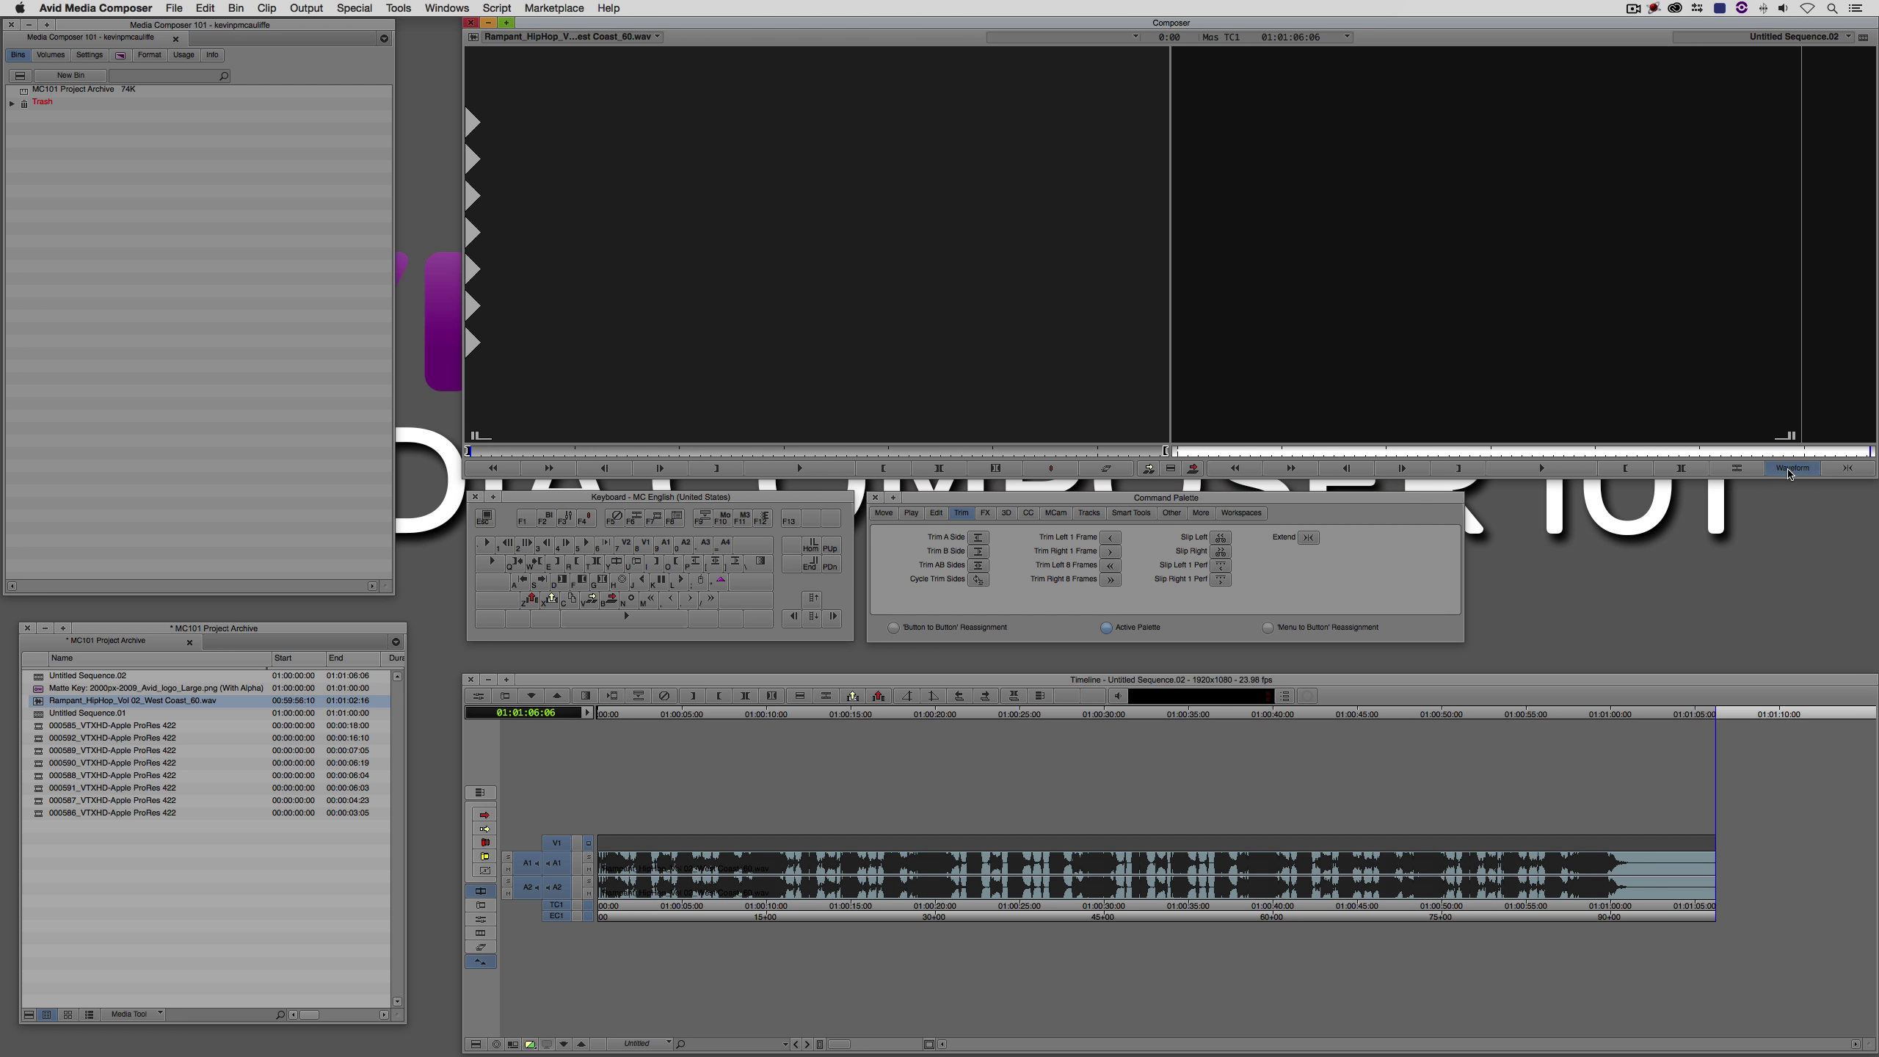
left_click(1790, 469)
left_click(1790, 469)
left_click(1789, 469)
left_click(1790, 469)
left_click(1790, 469)
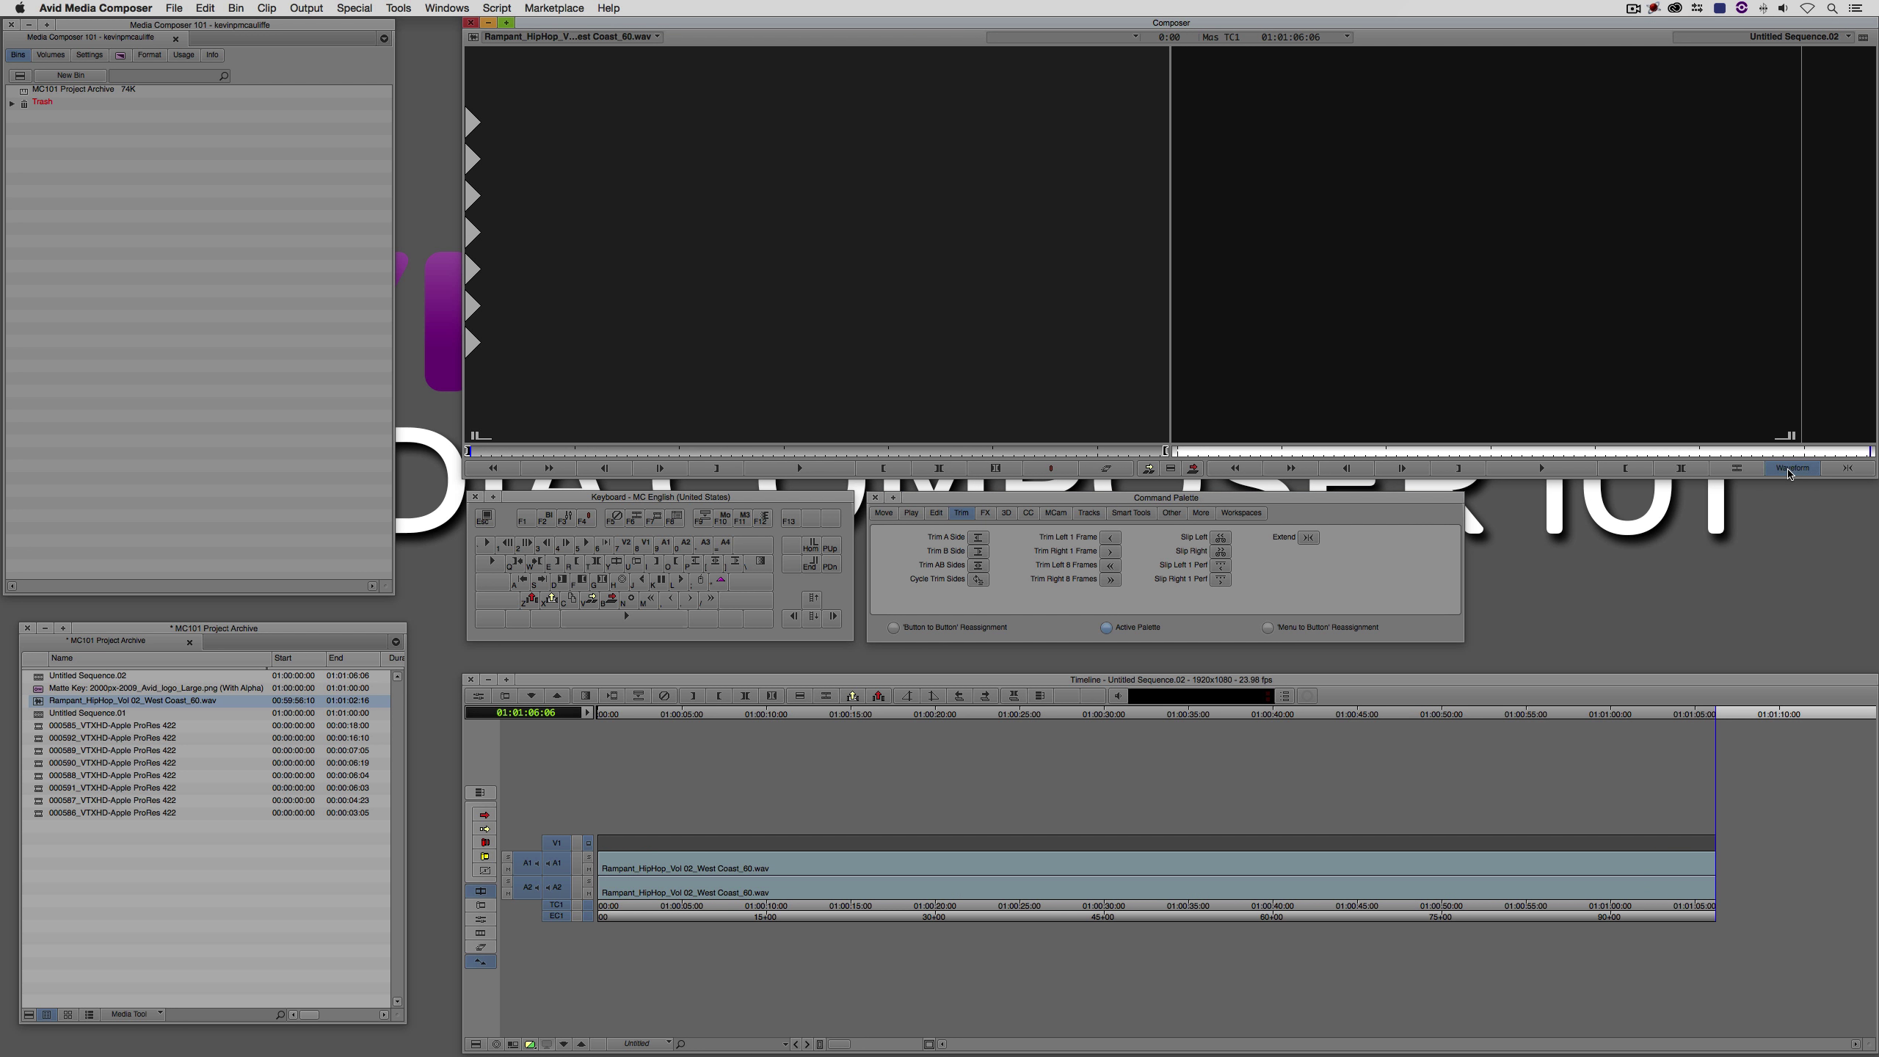
left_click(1790, 469)
left_click(1790, 469)
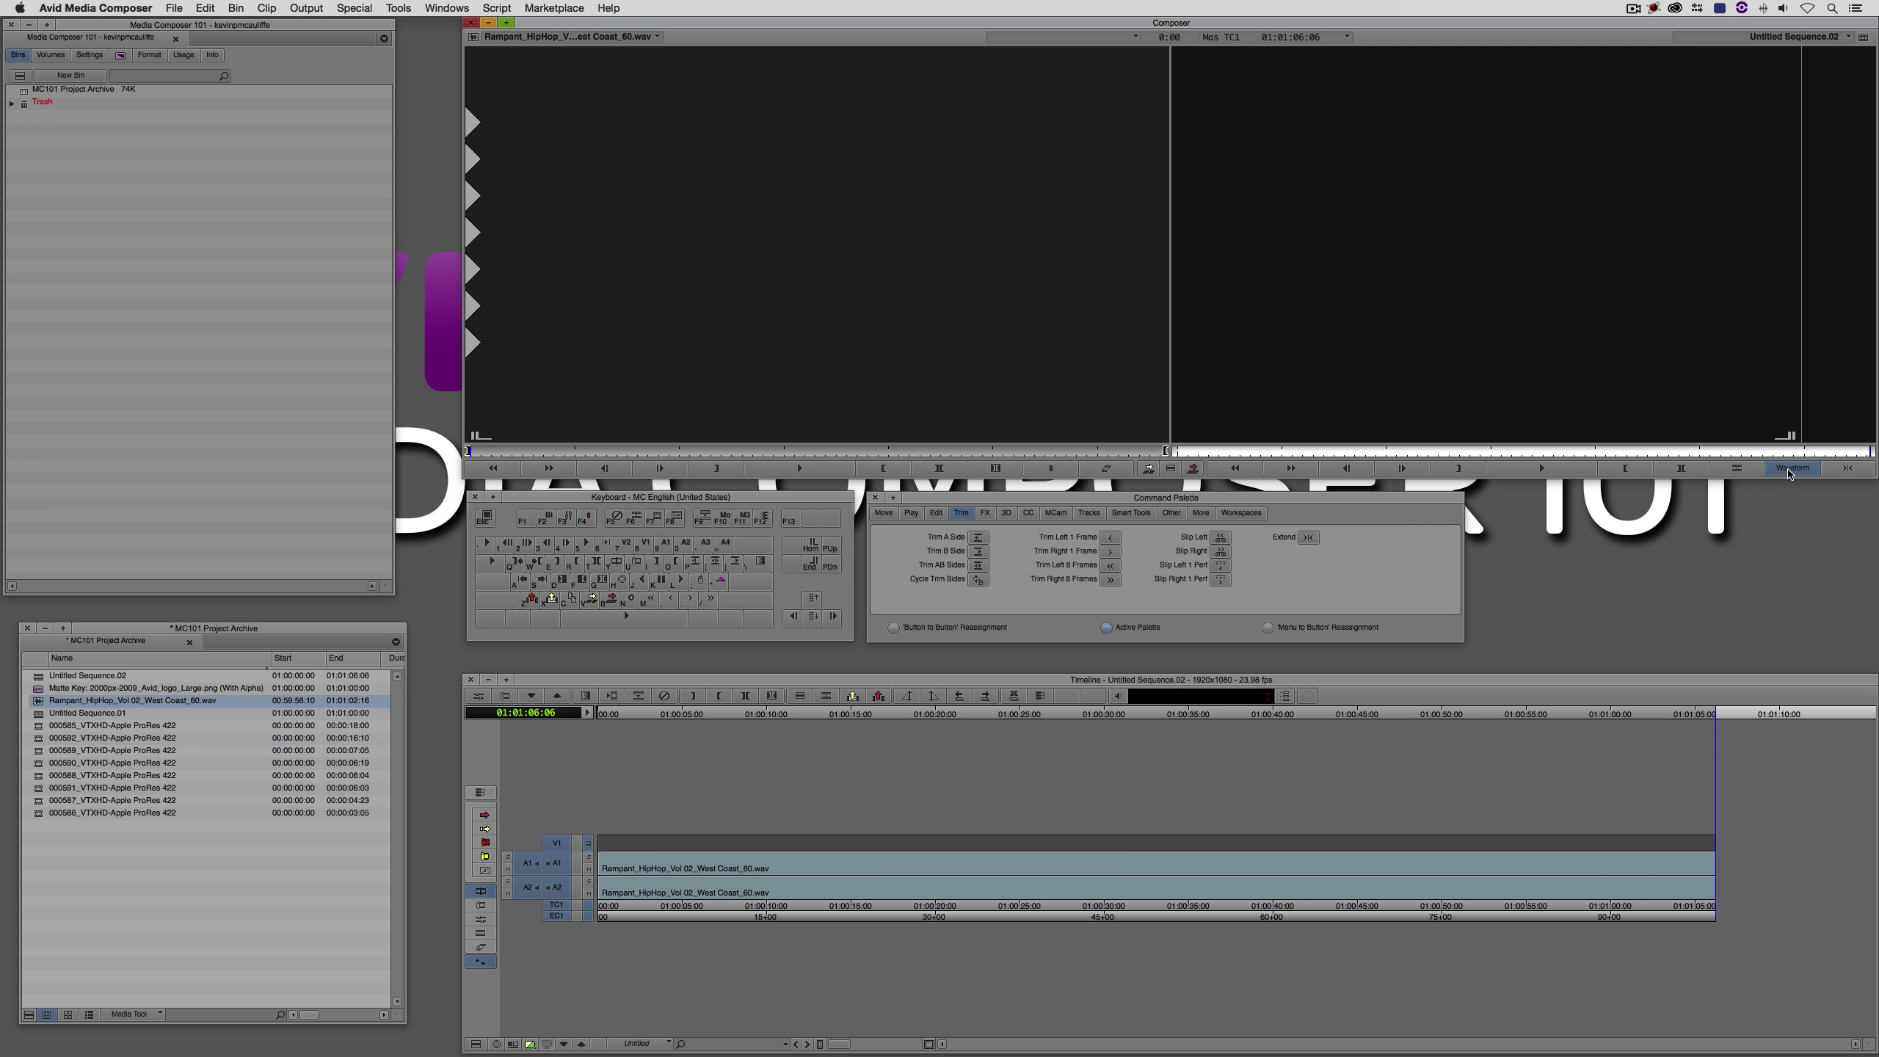